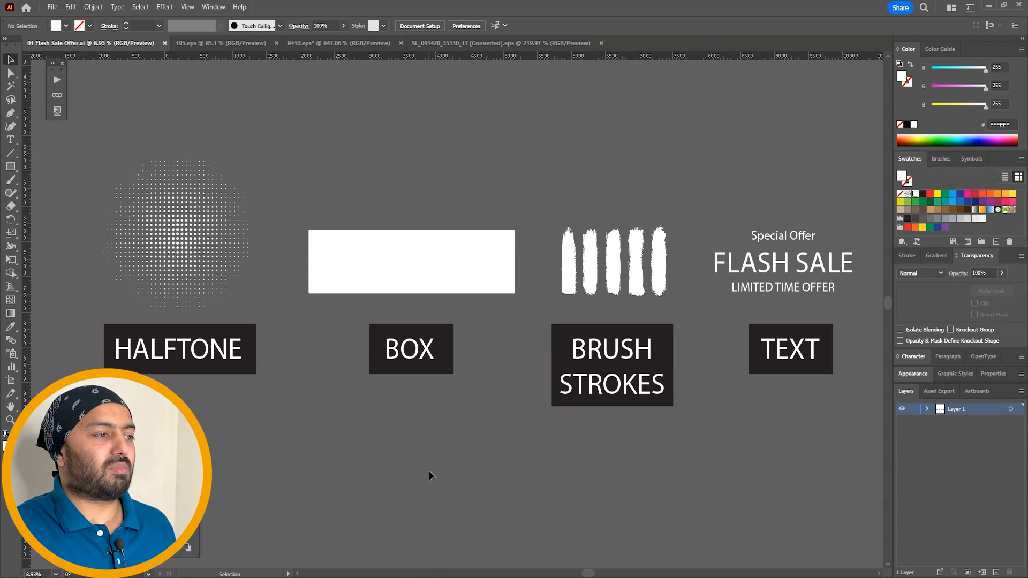
# Examine the halftone artwork above the HALFTONE label and check its extent by selecting it.
pyautogui.press('Tab')
pyautogui.moveTo(565, 429); pyautogui.dragTo(576, 431)
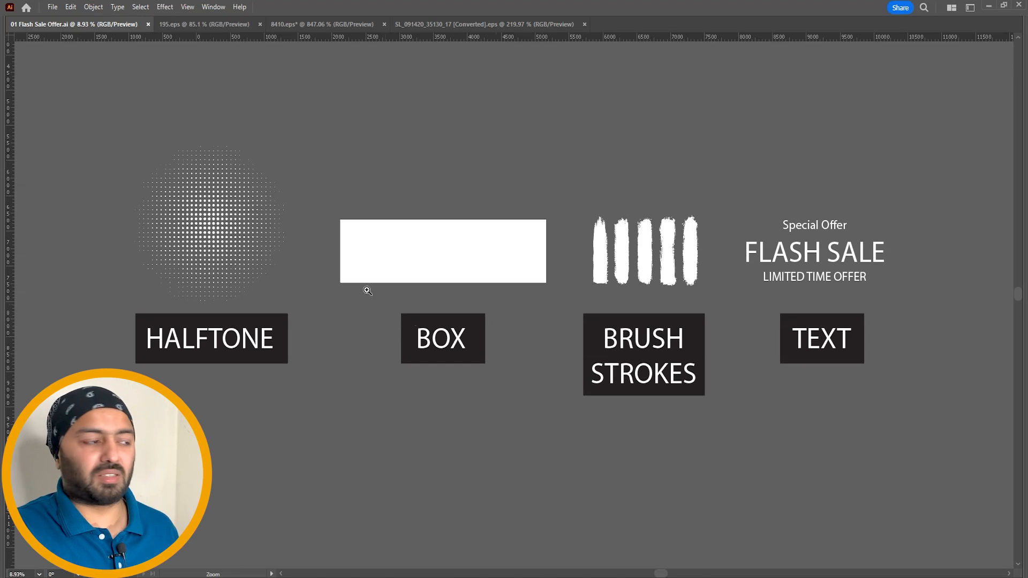
pyautogui.moveTo(323, 122); pyautogui.dragTo(70, 405)
pyautogui.moveTo(732, 98); pyautogui.dragTo(334, 494)
pyautogui.moveTo(392, 384); pyautogui.dragTo(344, 381)
pyautogui.press('v')
pyautogui.click(490, 253)
pyautogui.click(707, 242)
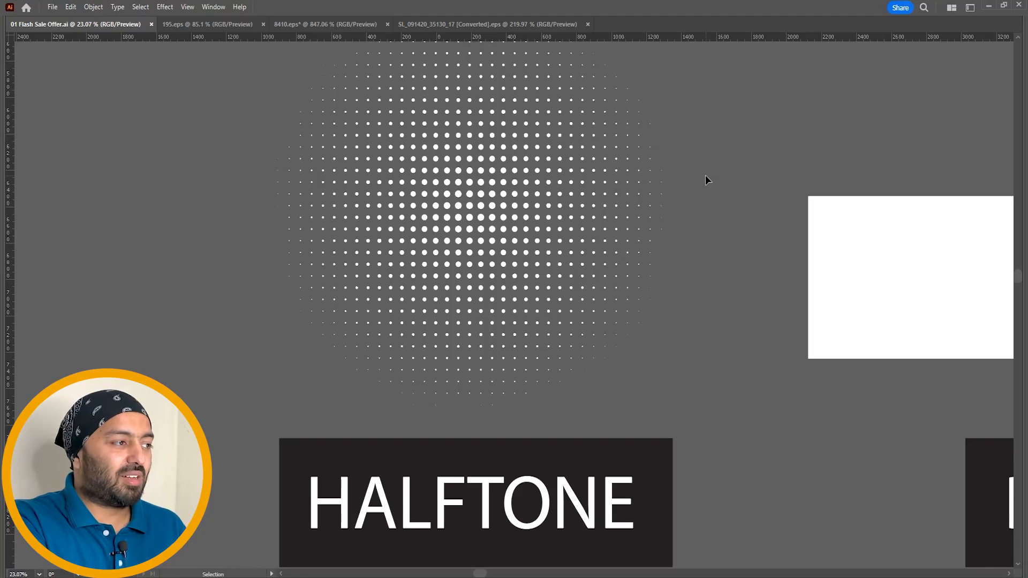
pyautogui.click(559, 254)
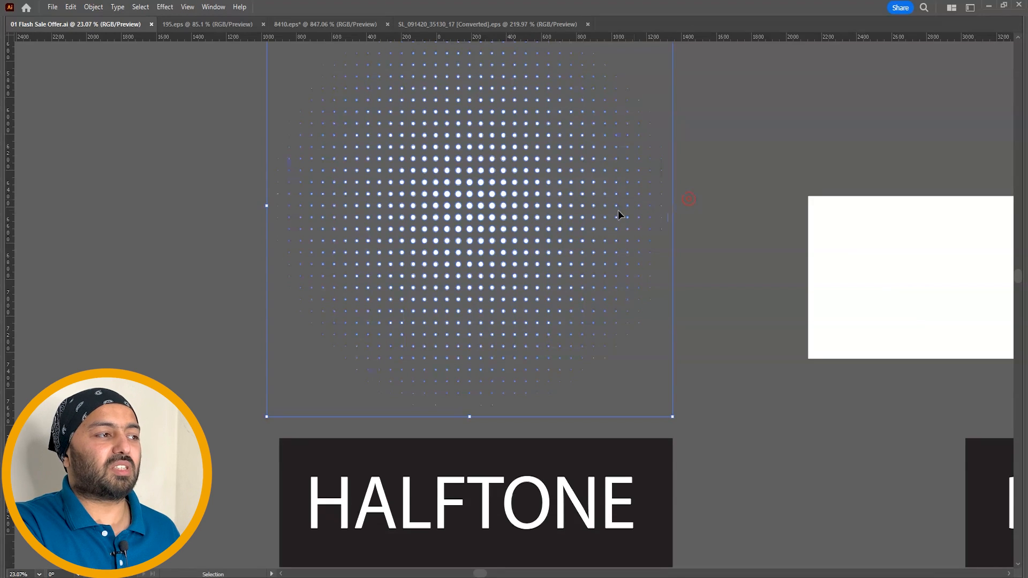
pyautogui.click(659, 222)
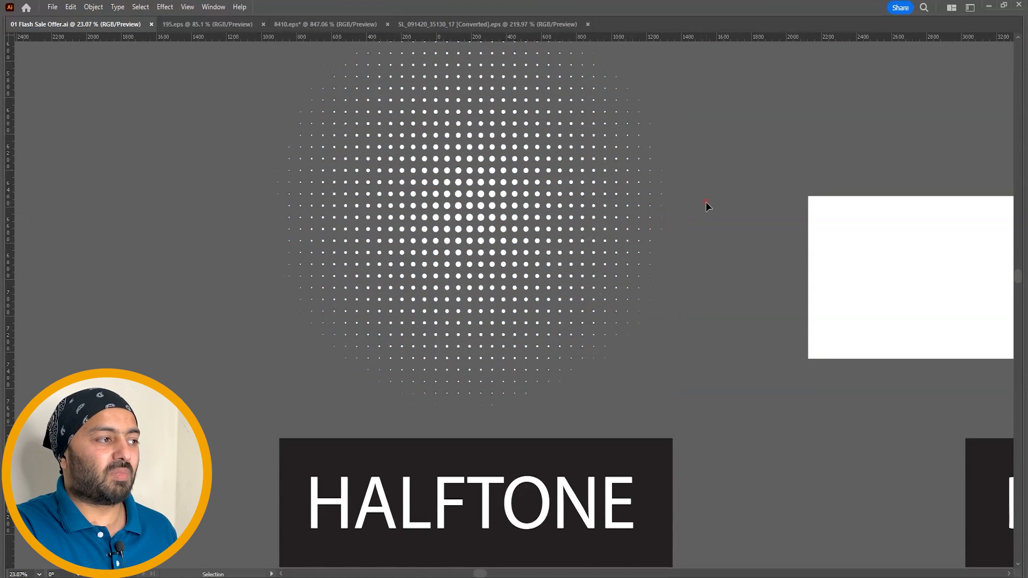
# Inspect the individual dots in the centre of the halftone at close range.
pyautogui.press('z')
pyautogui.moveTo(571, 168); pyautogui.dragTo(367, 286)
pyautogui.press('v')
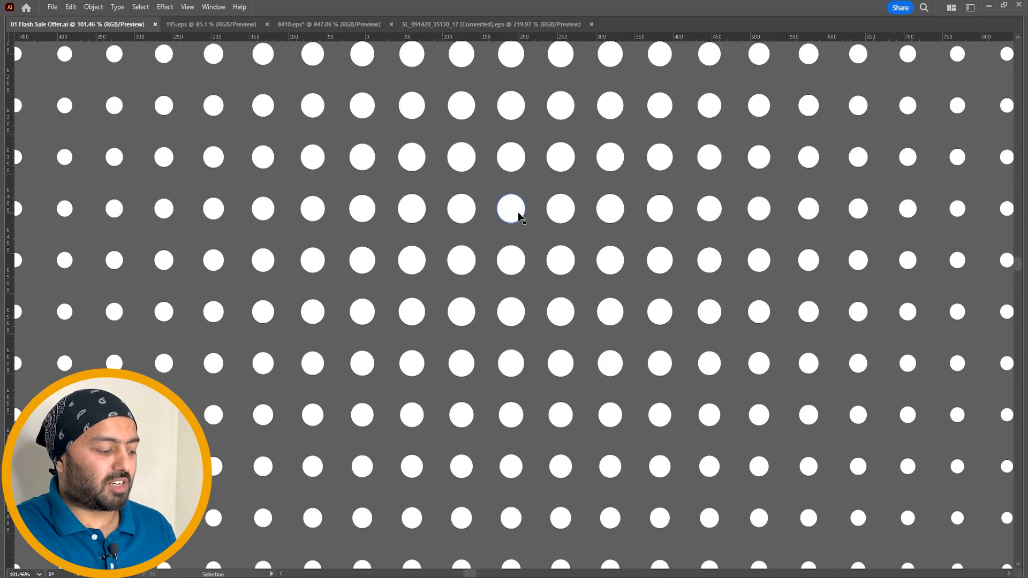
pyautogui.hotkey('ctrl', '-')
pyautogui.hotkey('ctrl', '-')
pyautogui.hotkey('ctrl', '-')
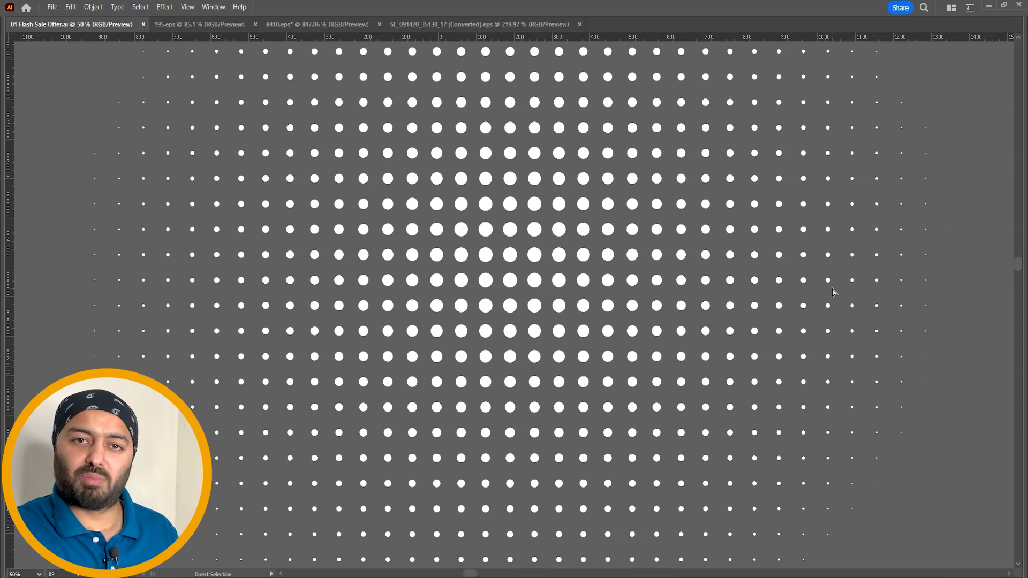
pyautogui.hotkey('ctrl', '-')
pyautogui.hotkey('ctrl', '-')
# Select the white box above the BOX label, and multiply 8500 by 2500 in Calculator before closing it.
pyautogui.scroll(-3, 749, 278)
pyautogui.moveTo(762, 252)
pyautogui.mouseDown()
pyautogui.moveTo(259, 246)
pyautogui.moveTo(50, 213)
pyautogui.mouseUp()
pyautogui.click(391, 222)
pyautogui.moveTo(411, 218); pyautogui.dragTo(431, 188)
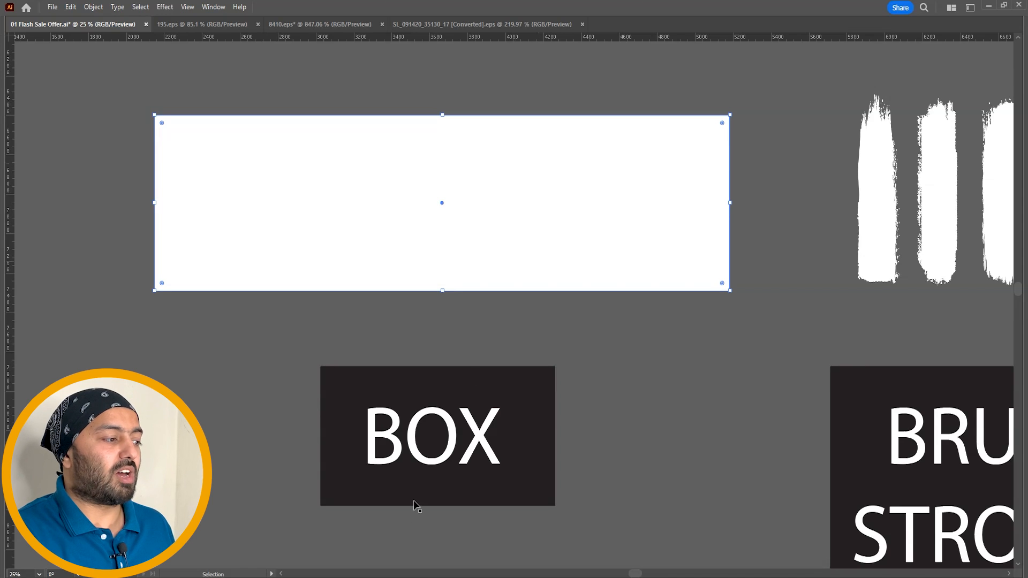
pyautogui.press('XF86Calculator')
pyautogui.write('85')
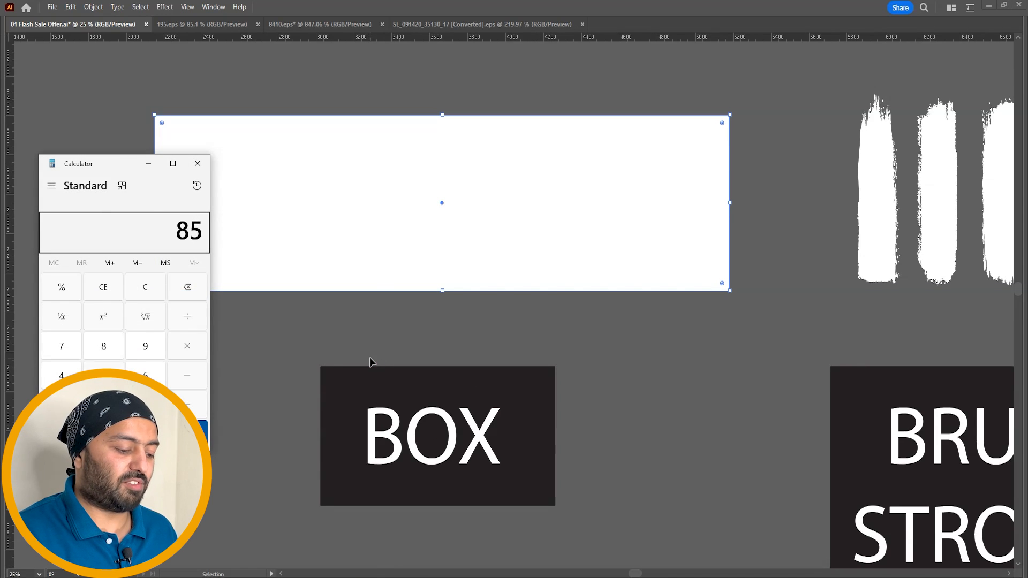
pyautogui.write('00*2500')
pyautogui.press('Return')
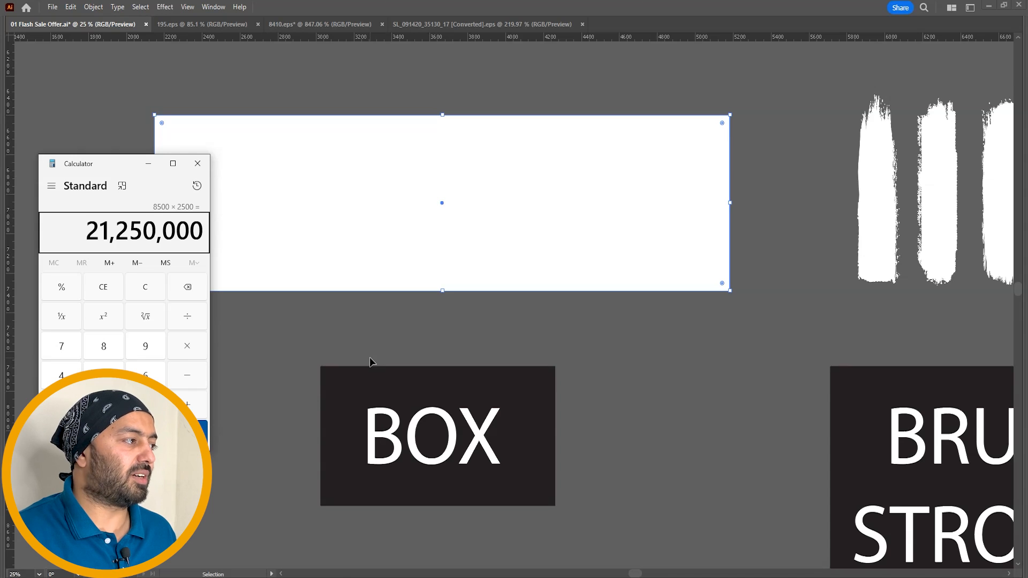
pyautogui.moveTo(116, 226); pyautogui.dragTo(206, 233)
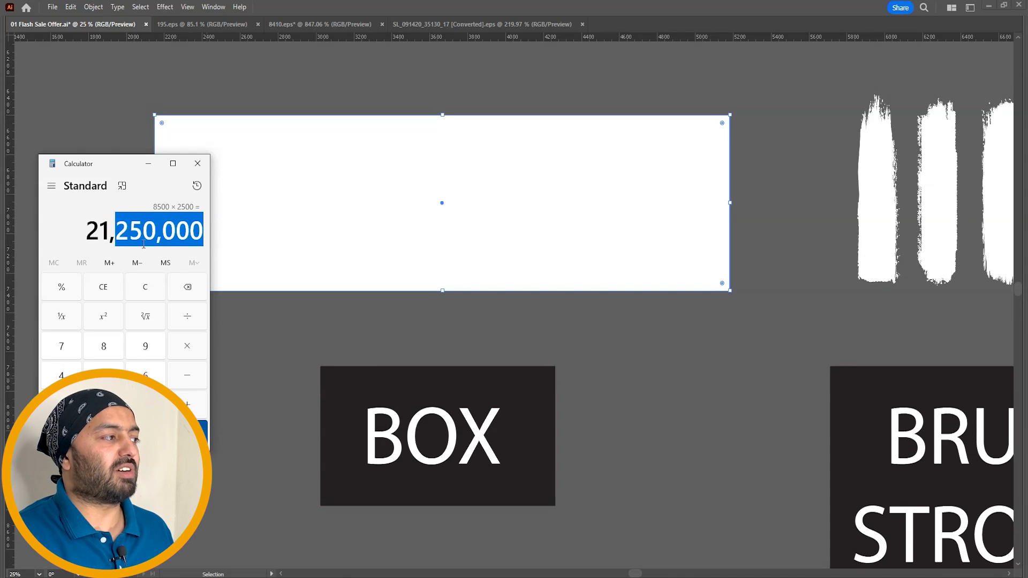
pyautogui.moveTo(121, 162); pyautogui.dragTo(472, 136)
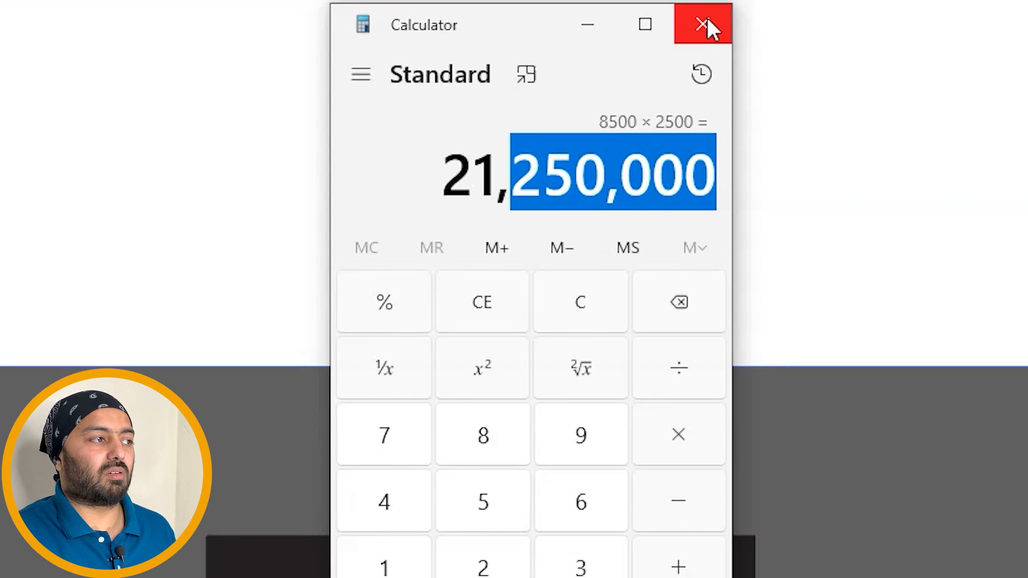
pyautogui.click(708, 16)
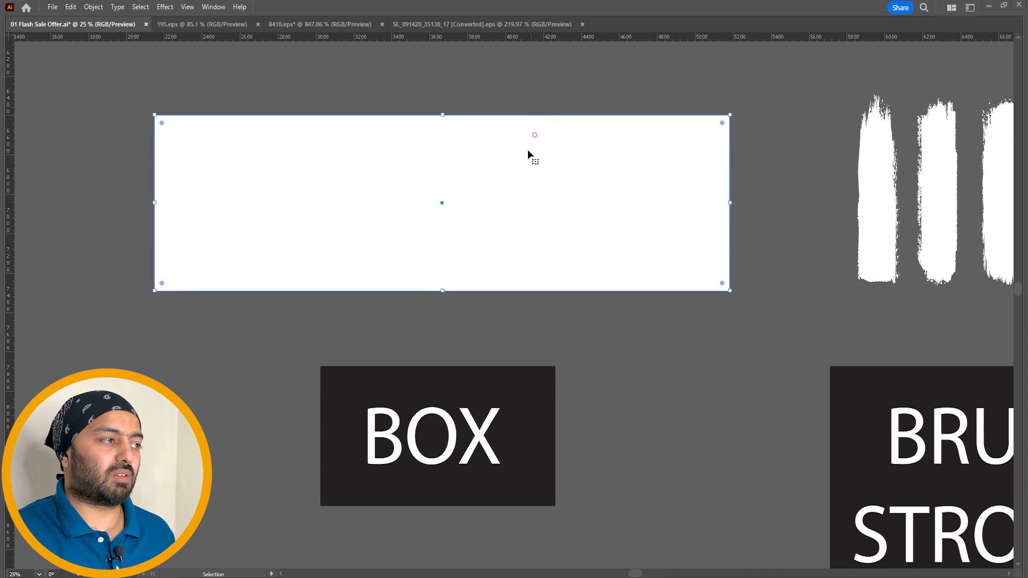
# Examine the anchor points along the rough edges of the five white brush strokes.
pyautogui.moveTo(803, 282); pyautogui.dragTo(231, 234)
pyautogui.moveTo(574, 249); pyautogui.dragTo(635, 252)
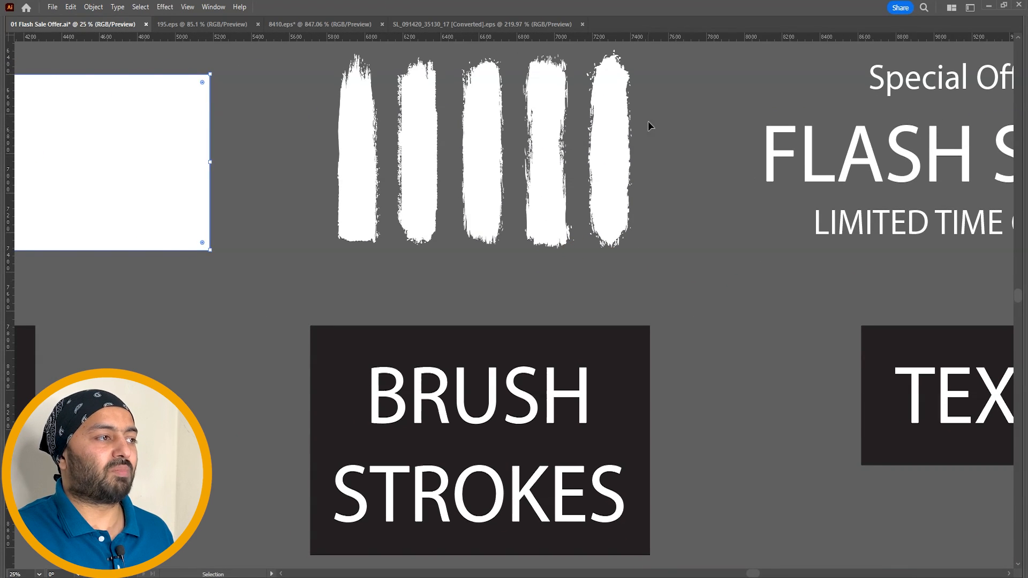
pyautogui.moveTo(671, 71); pyautogui.dragTo(269, 281)
pyautogui.moveTo(297, 240); pyautogui.dragTo(305, 272)
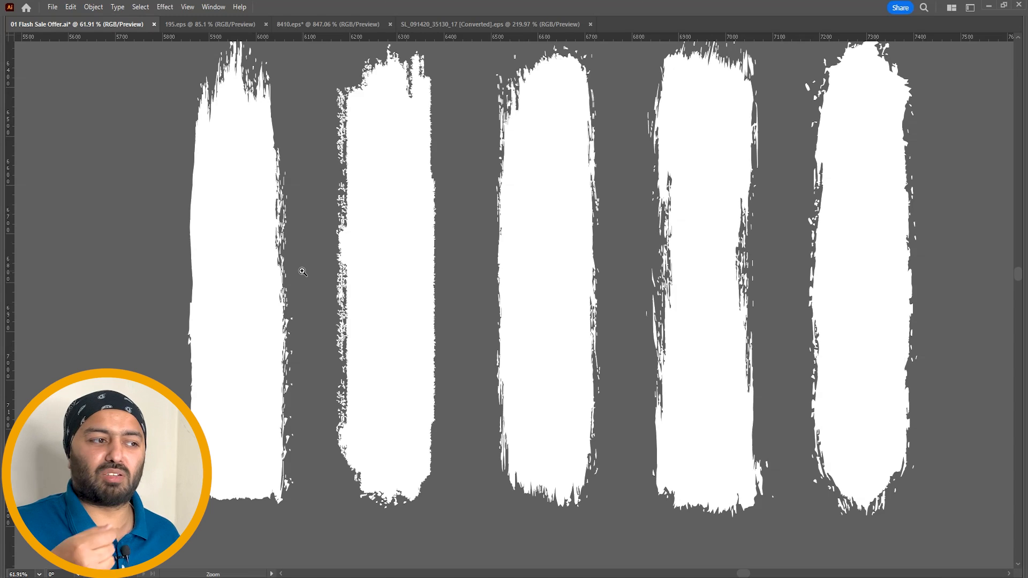
pyautogui.press('a')
pyautogui.click(541, 234)
pyautogui.hotkey('ctrl', '-')
pyautogui.hotkey('ctrl', '-')
pyautogui.hotkey('ctrl', '-')
pyautogui.hotkey('ctrl', '-')
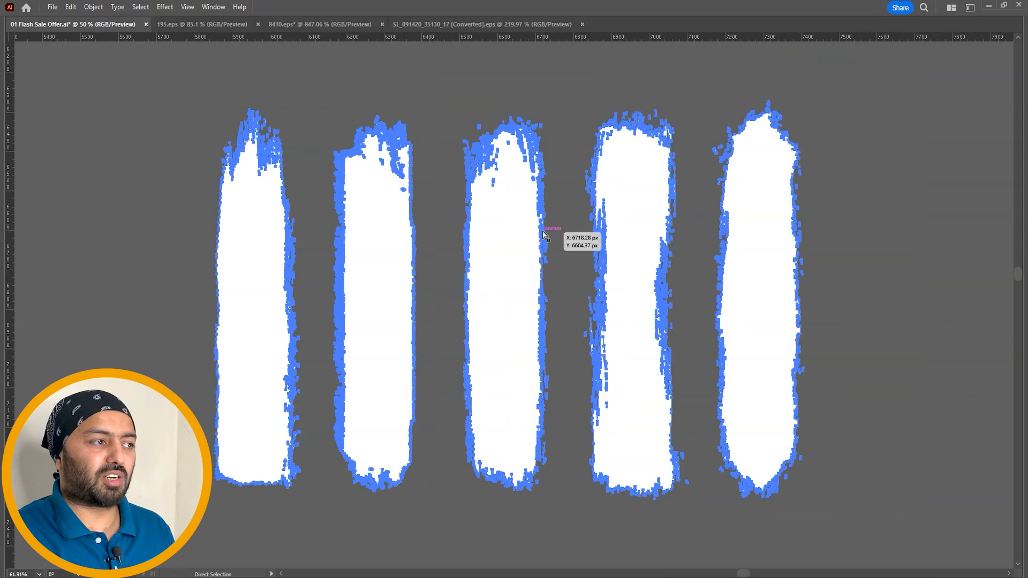
# Draw a shallow curved line about 1329 px wide above the brush strokes and select it.
pyautogui.press('v')
pyautogui.click(535, 164)
pyautogui.moveTo(419, 164); pyautogui.dragTo(588, 174)
pyautogui.press('v')
pyautogui.click(550, 160)
pyautogui.press('Tab')
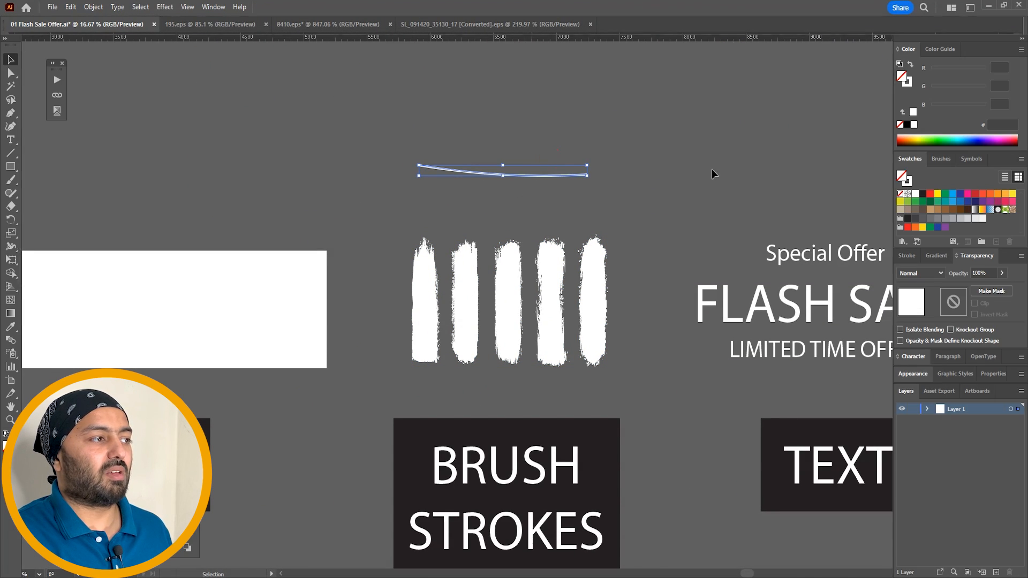
# Apply the rough charcoal-style art brush to the curved line and set its stroke weight to 27 pt.
pyautogui.click(941, 159)
pyautogui.click(958, 216)
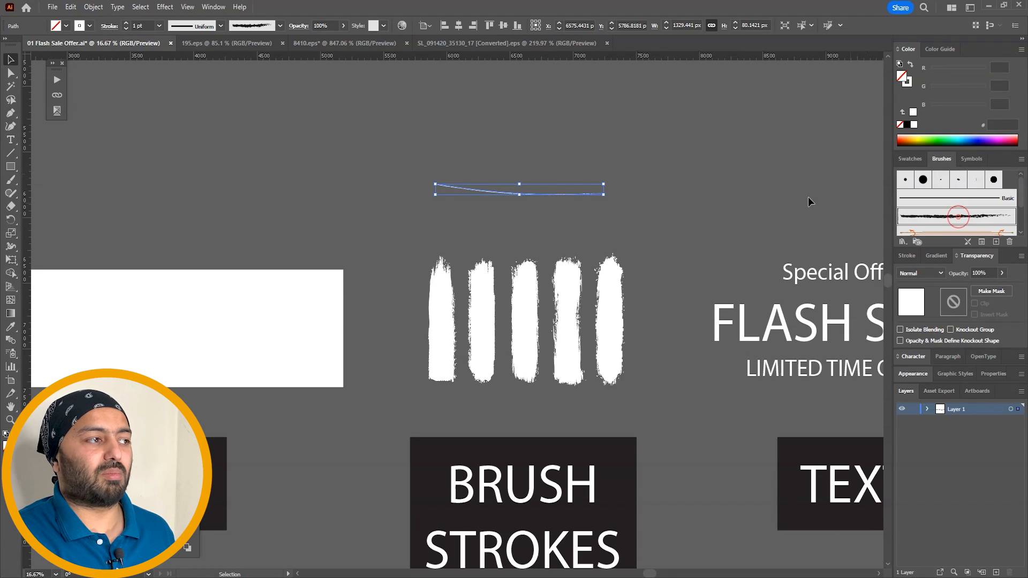
pyautogui.press('z')
pyautogui.moveTo(622, 161); pyautogui.dragTo(374, 222)
pyautogui.press('v')
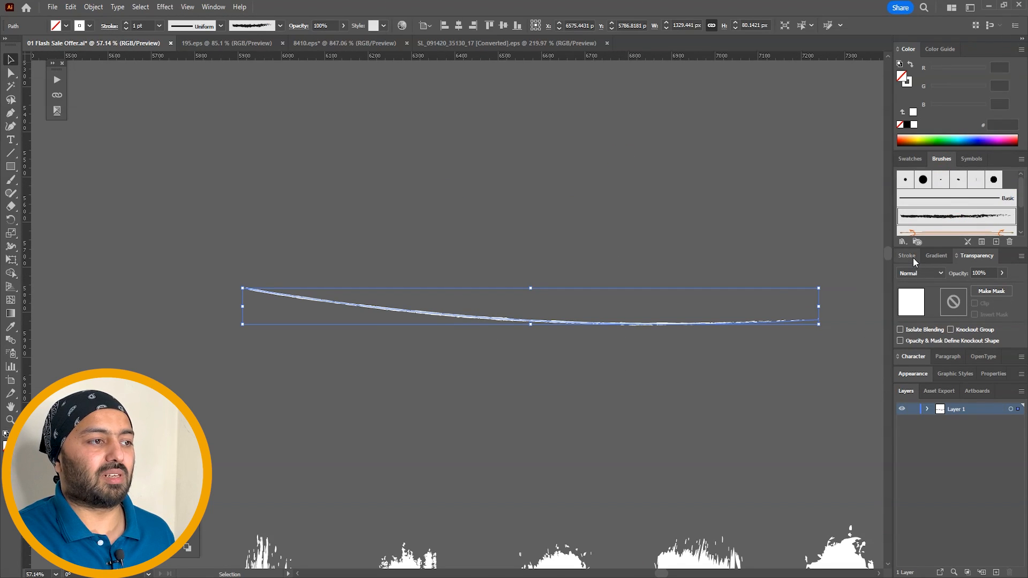
pyautogui.click(908, 256)
pyautogui.click(932, 271)
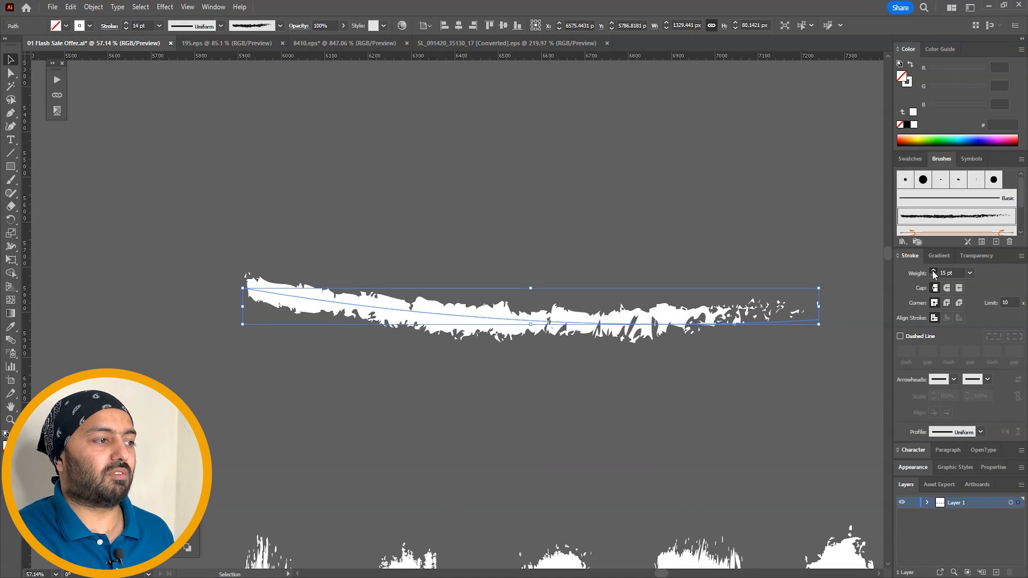
pyautogui.click(569, 230)
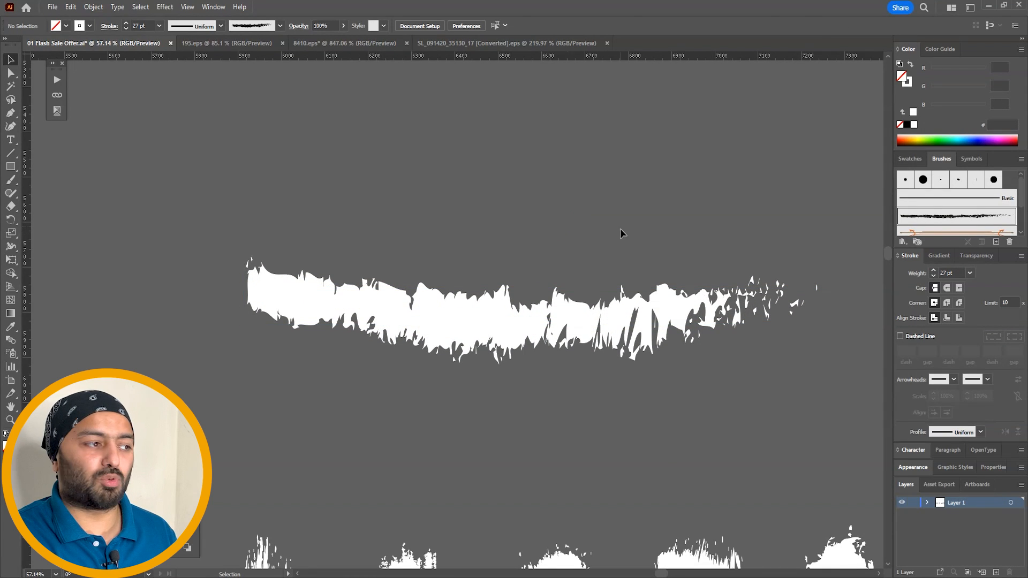
# Delete the curved test brush line above the brush strokes.
pyautogui.click(538, 355)
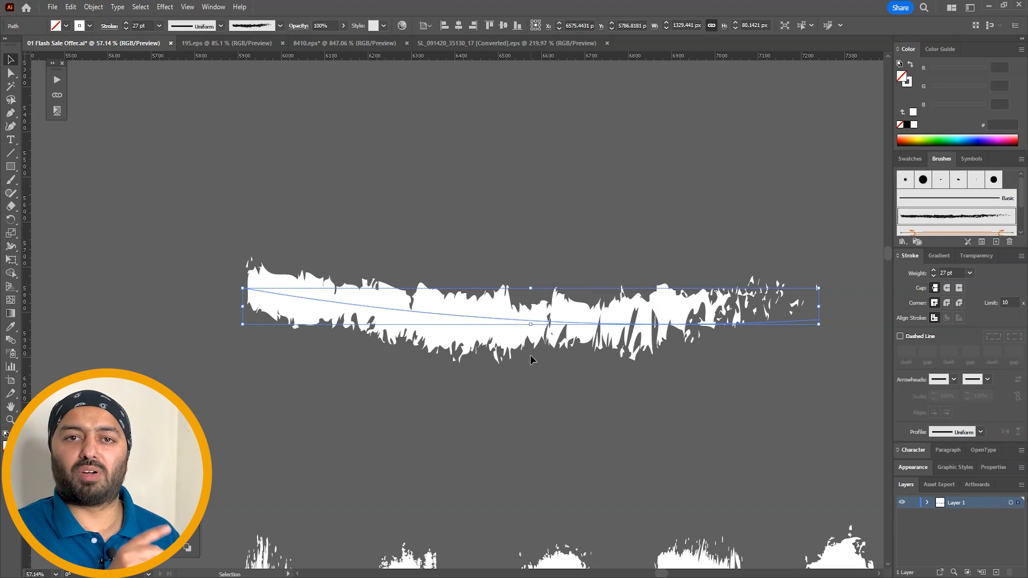
pyautogui.press('Delete')
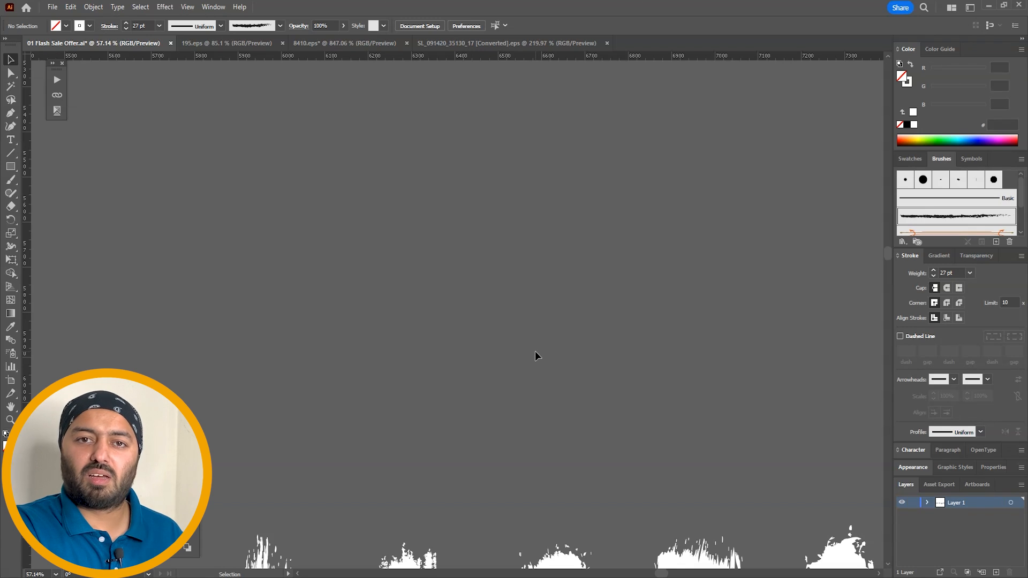
# Select the group of five white brush strokes to inspect its outlines.
pyautogui.moveTo(615, 408); pyautogui.dragTo(620, 101)
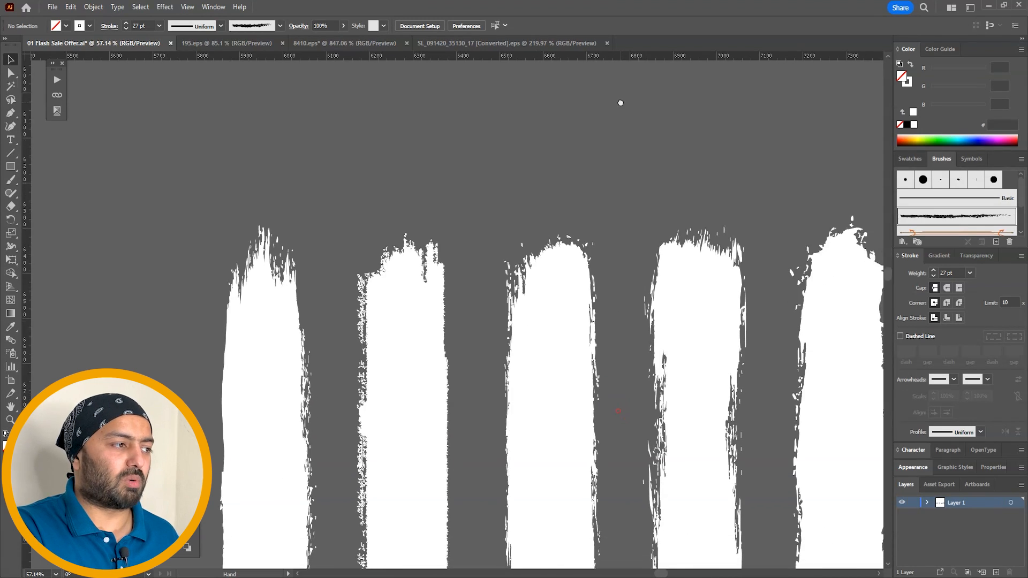
pyautogui.moveTo(638, 308); pyautogui.dragTo(565, 161)
pyautogui.click(503, 226)
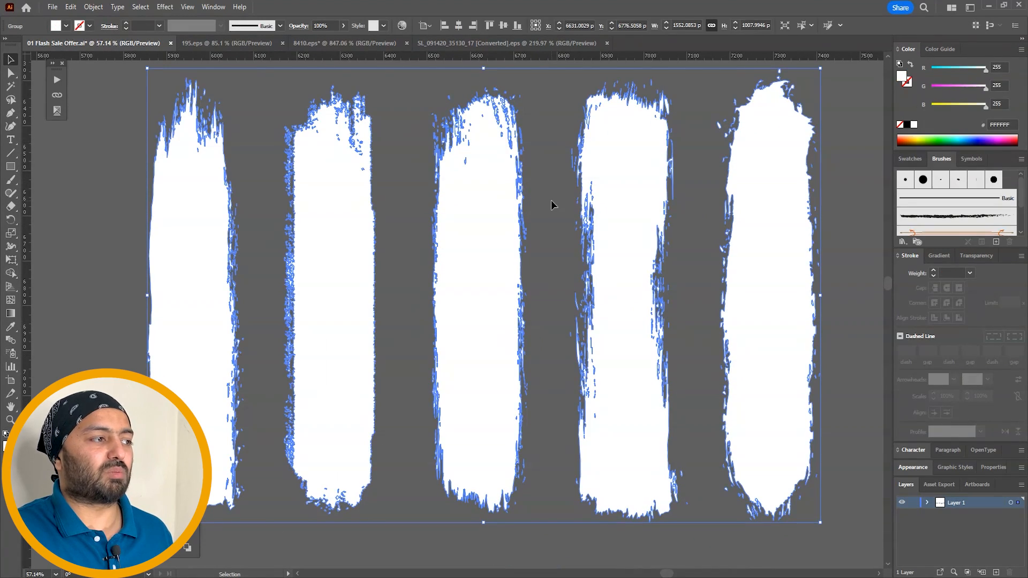
pyautogui.rightClick(503, 190)
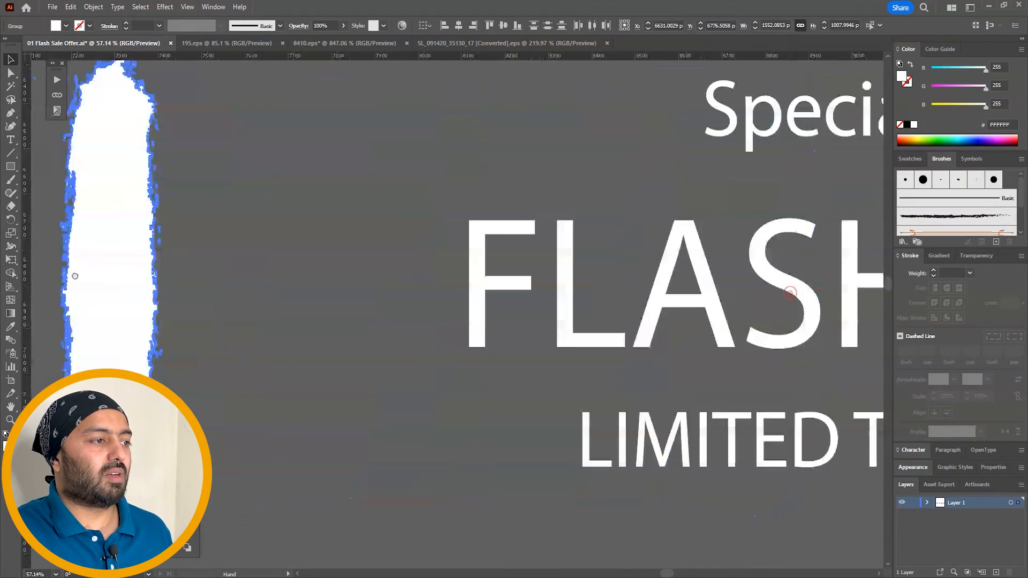
# Review the Special Offer, FLASH SALE and LIMITED TIME OFFER text, then the whole row of design elements.
pyautogui.moveTo(400, 292); pyautogui.dragTo(68, 316)
pyautogui.click(109, 315)
pyautogui.click(784, 178)
pyautogui.hotkey('ctrl', '-')
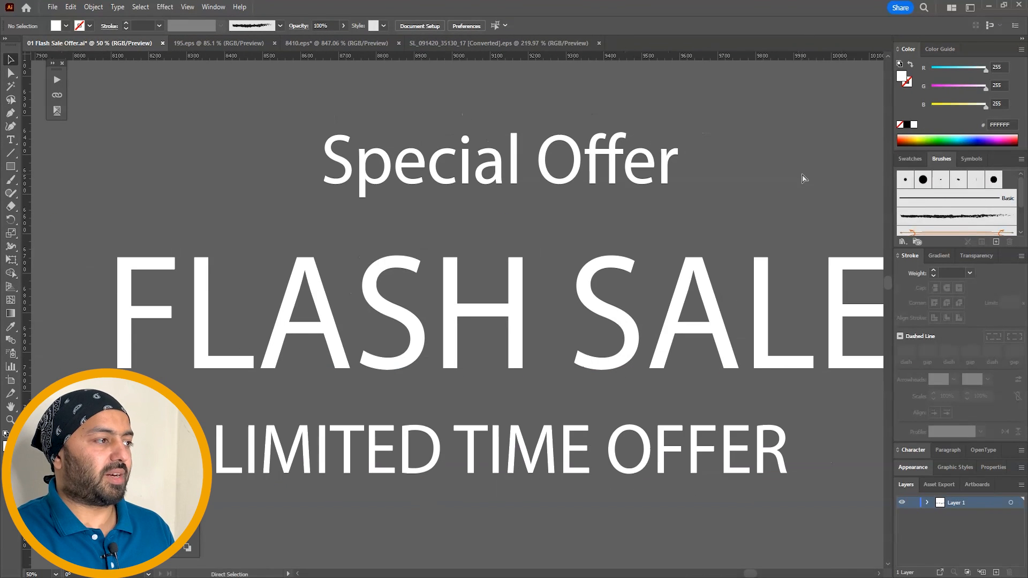
pyautogui.moveTo(804, 175); pyautogui.dragTo(782, 173)
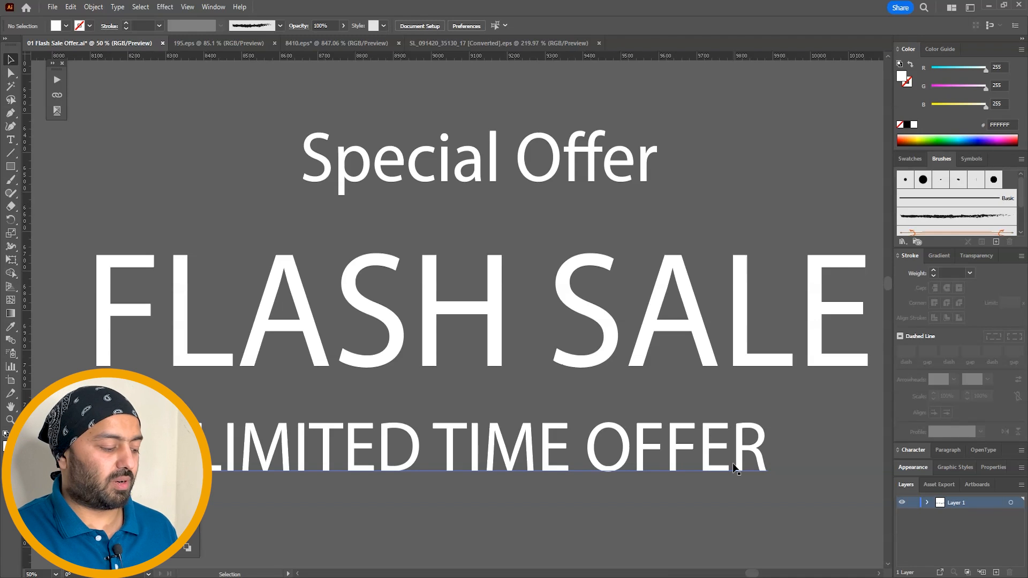
pyautogui.hotkey('ctrl', '-')
pyautogui.hotkey('ctrl', '-')
pyautogui.hotkey('ctrl', '-')
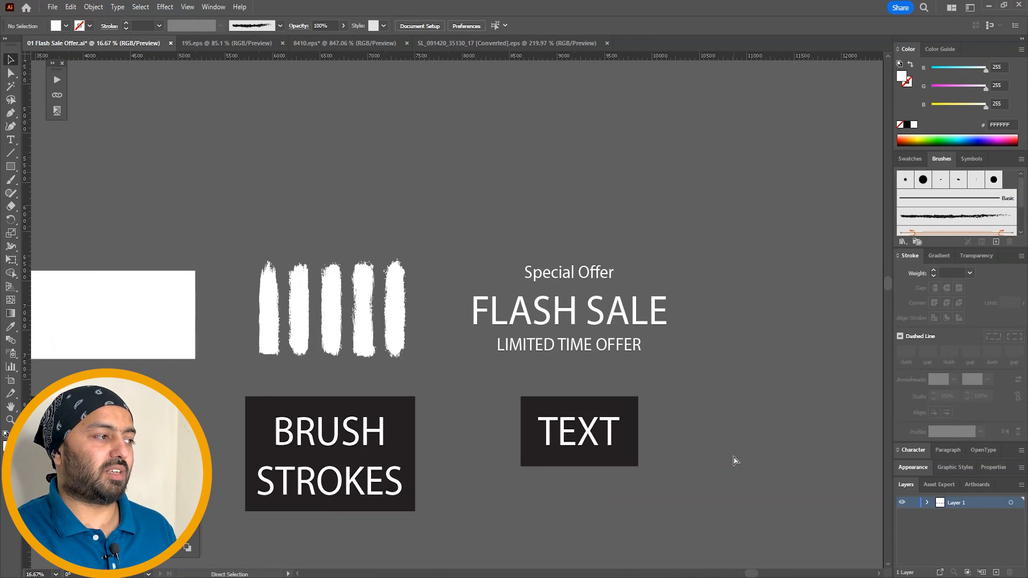
pyautogui.hotkey('ctrl', '-')
pyautogui.moveTo(409, 204); pyautogui.dragTo(547, 202)
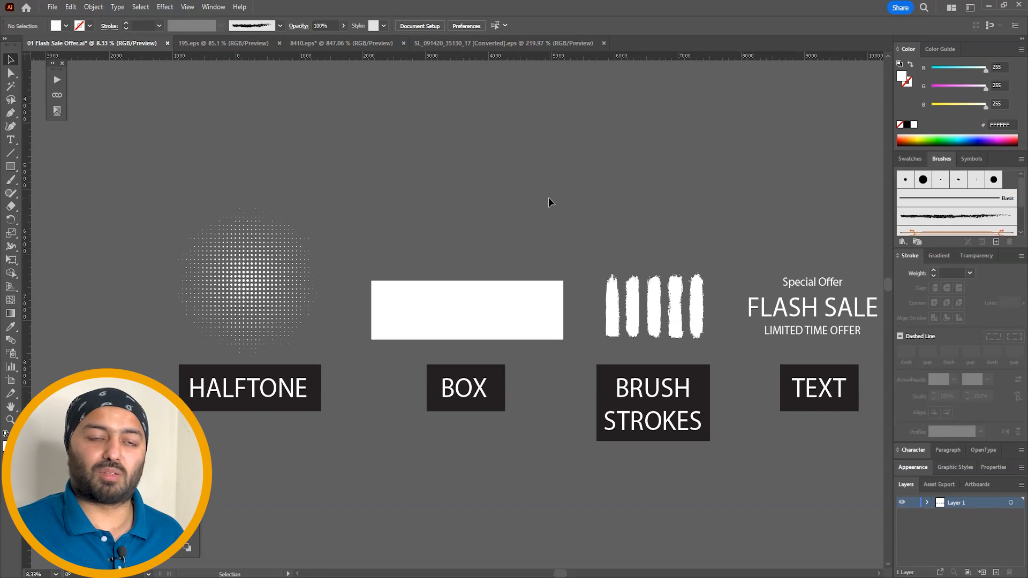
# Move the 8500 x 2500 px artboard down so it sits directly above the row of design elements.
pyautogui.scroll(5, 502, 410)
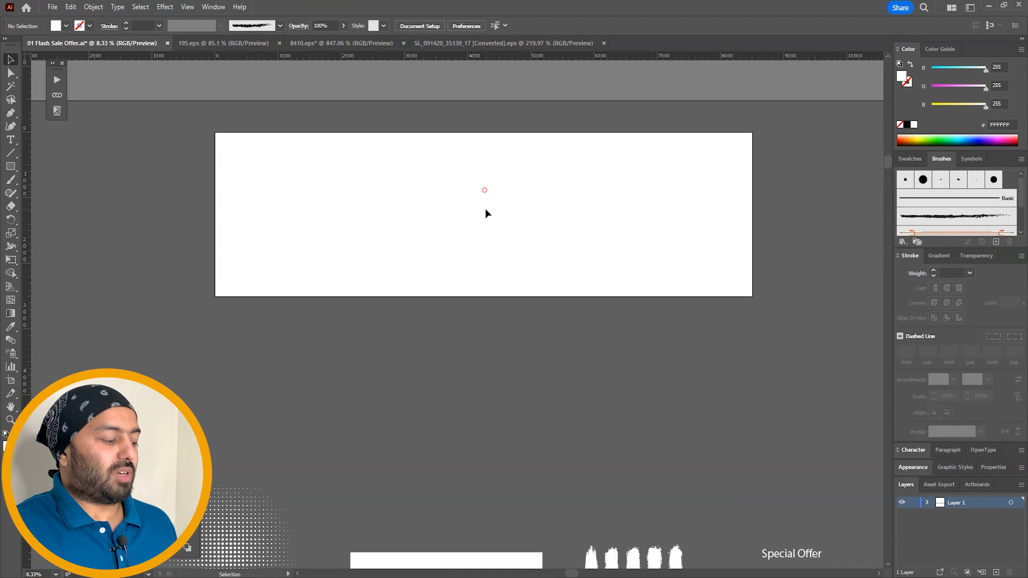
pyautogui.hotkey('shift', 'o')
pyautogui.moveTo(493, 188); pyautogui.dragTo(497, 383)
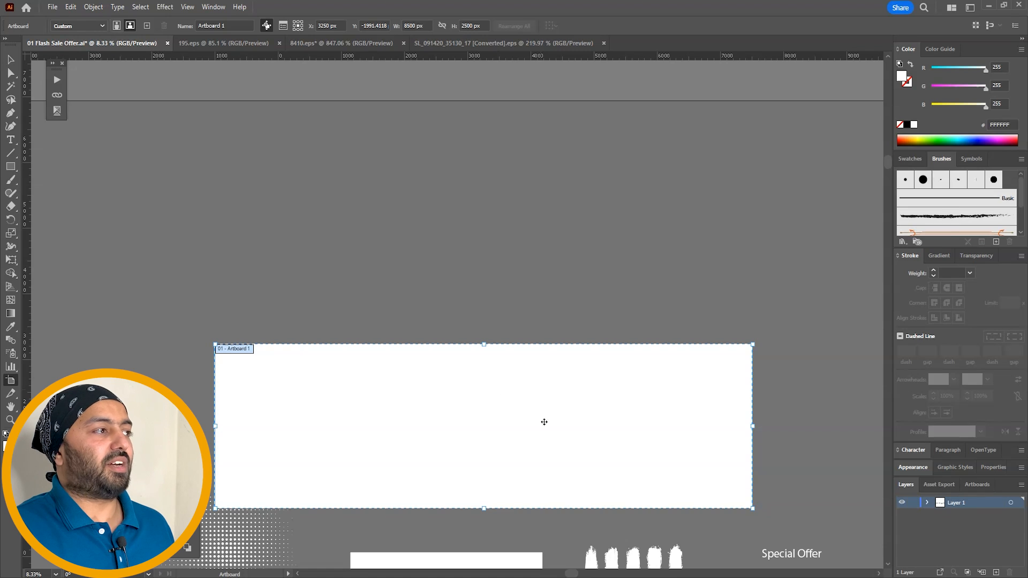
pyautogui.moveTo(555, 447); pyautogui.dragTo(555, 250)
pyautogui.press('v')
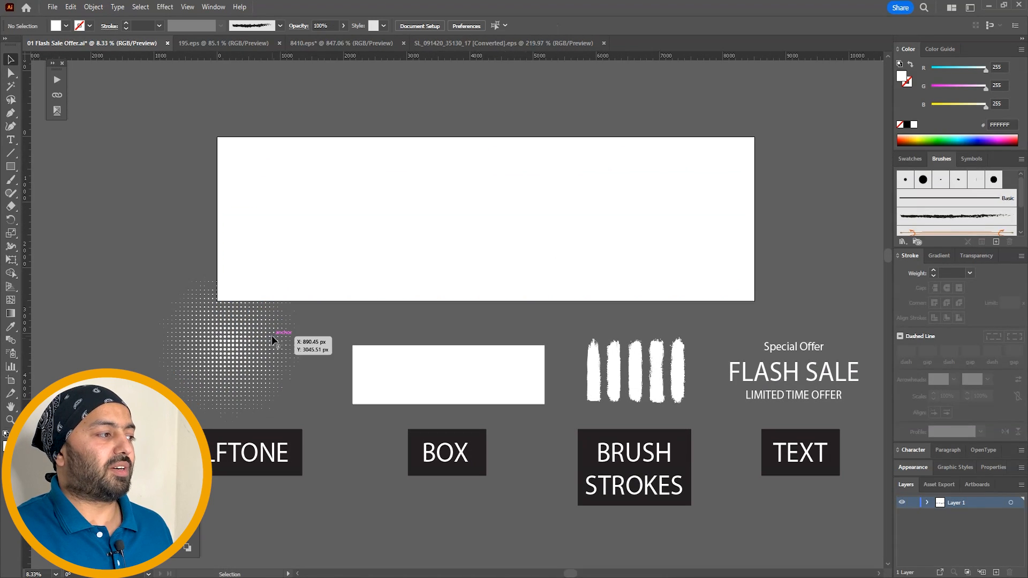
# Move the white box onto the artboard and fill it with dark green 4A8B00.
pyautogui.click(421, 378)
pyautogui.moveTo(509, 386); pyautogui.dragTo(468, 202)
pyautogui.click(927, 139)
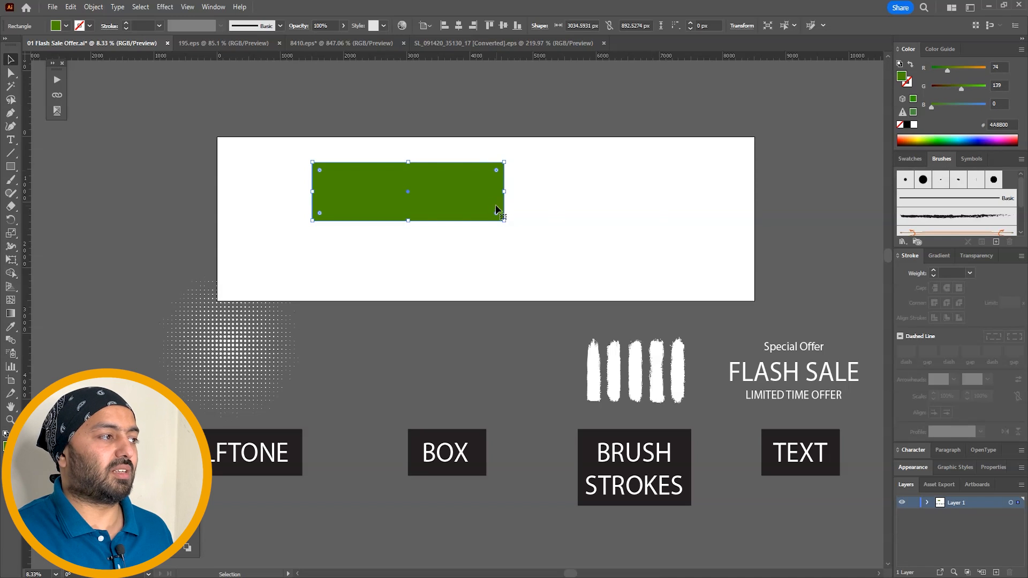
# Resize the green rectangle to 8500 x 2500 px and align it to cover the artboard exactly.
pyautogui.moveTo(471, 194); pyautogui.dragTo(371, 163)
pyautogui.keyDown('shift'); pyautogui.click(407, 195); pyautogui.keyUp('shift')
pyautogui.keyDown('shift'); pyautogui.click(407, 195); pyautogui.keyUp('shift')
pyautogui.moveTo(407, 195); pyautogui.dragTo(789, 309)
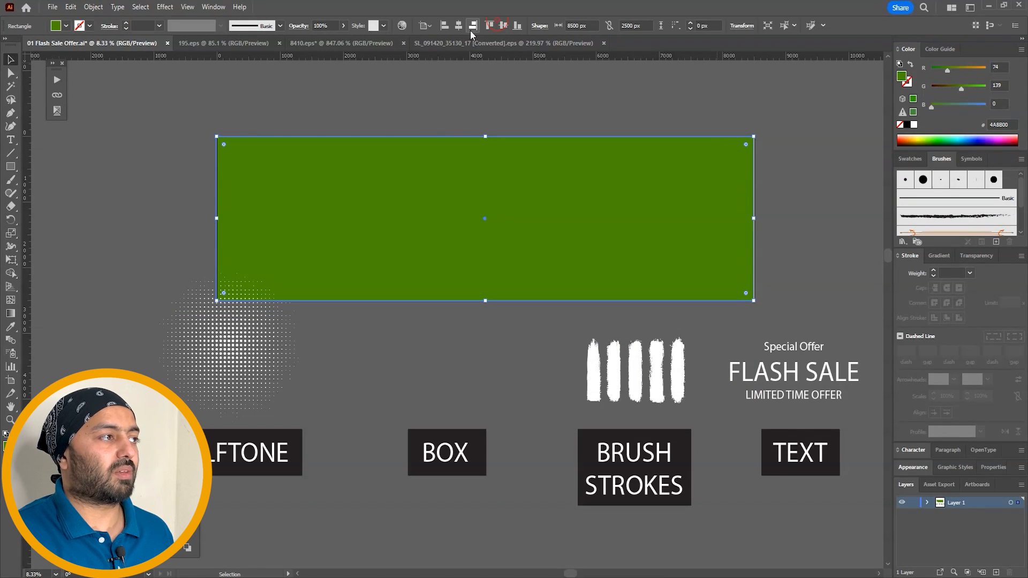
pyautogui.click(507, 92)
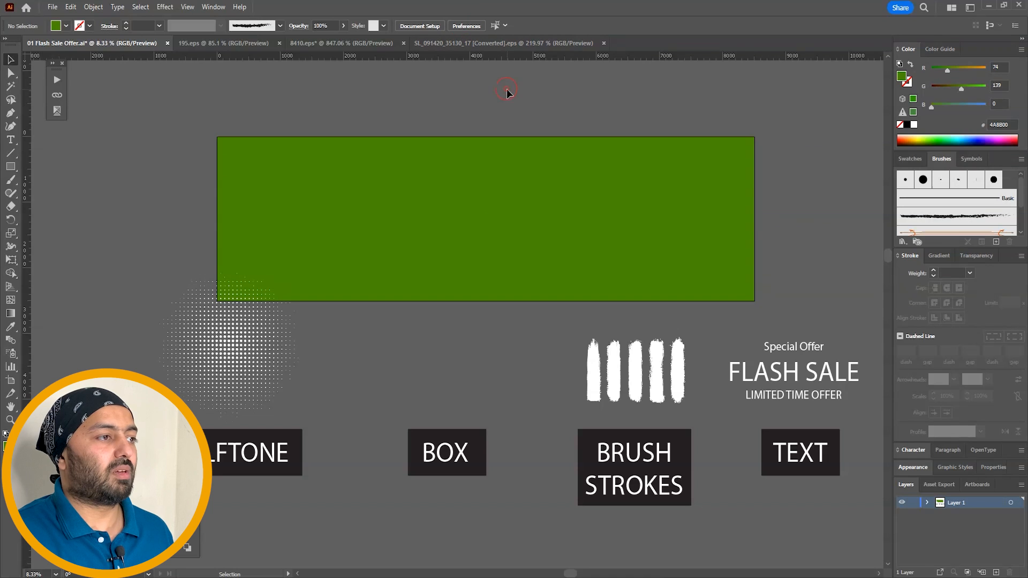
# Move the halftone onto the green rectangle's lower-left corner and enlarge it well past the rectangle's height.
pyautogui.click(261, 352)
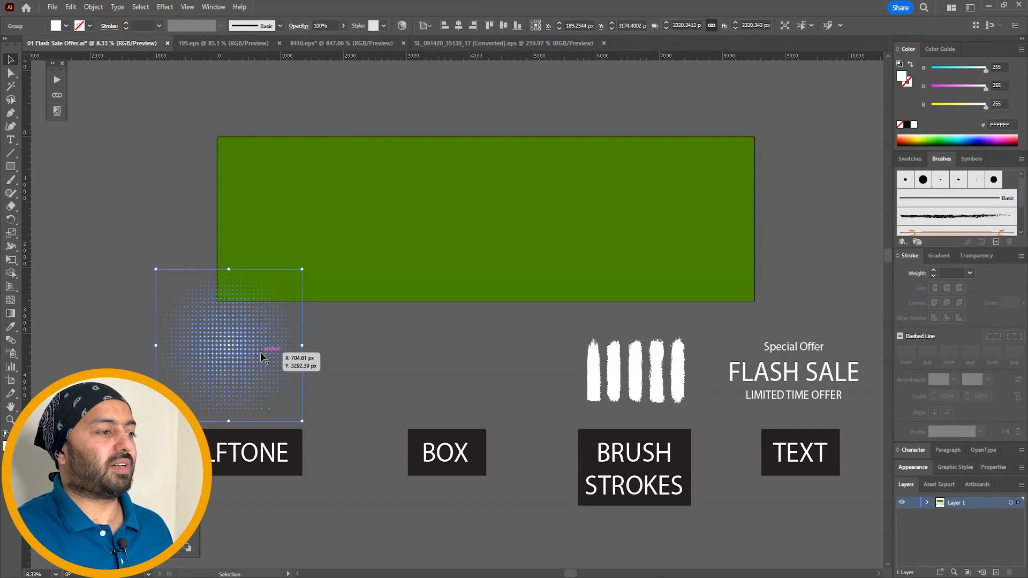
pyautogui.moveTo(261, 356); pyautogui.dragTo(227, 289)
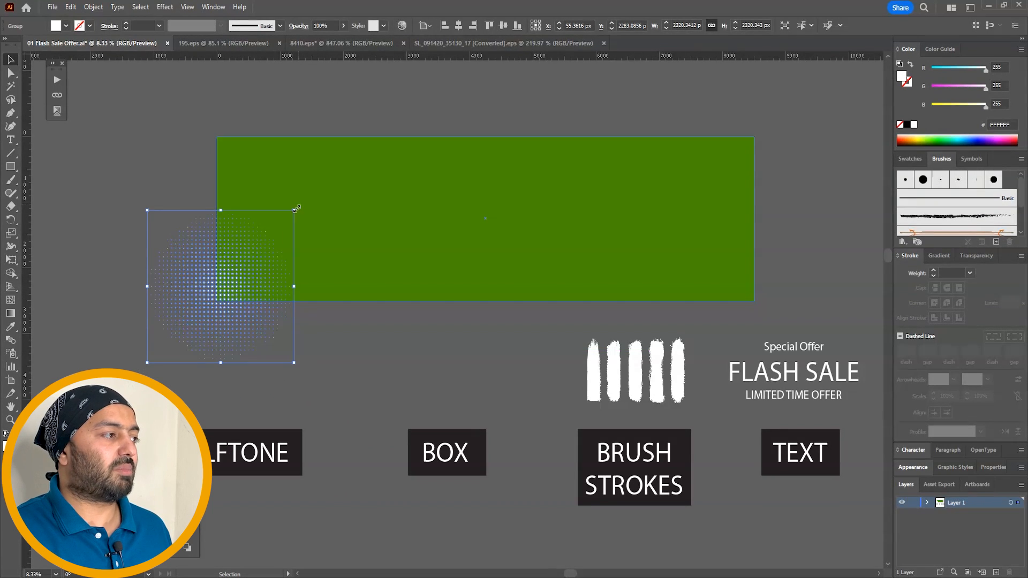
pyautogui.moveTo(295, 210); pyautogui.dragTo(385, 115)
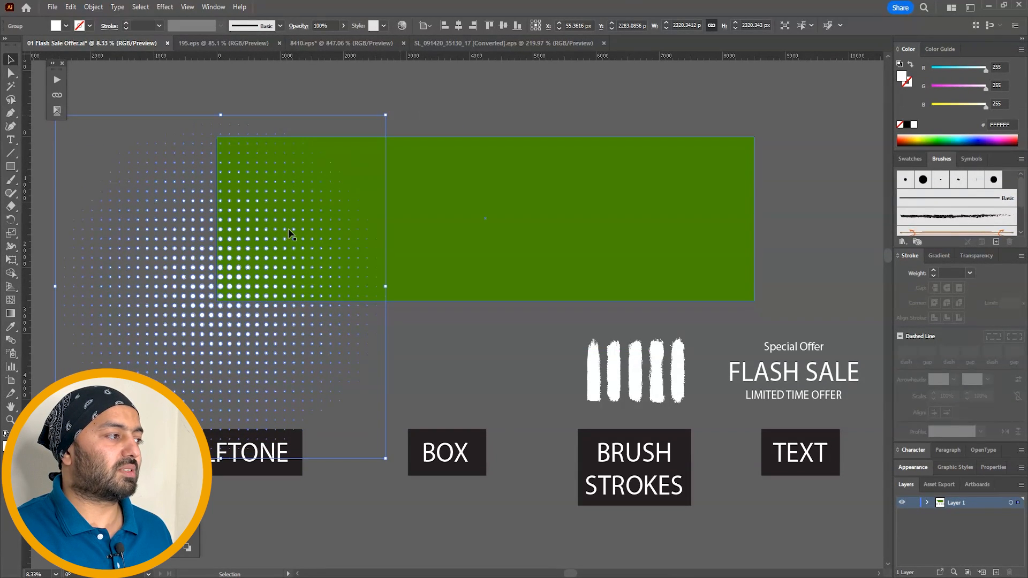
# Duplicate the halftone to the rectangle's upper-right corner and shrink the copy to about 3546 px wide.
pyautogui.moveTo(193, 305); pyautogui.dragTo(768, 109)
pyautogui.moveTo(624, 235); pyautogui.dragTo(678, 182)
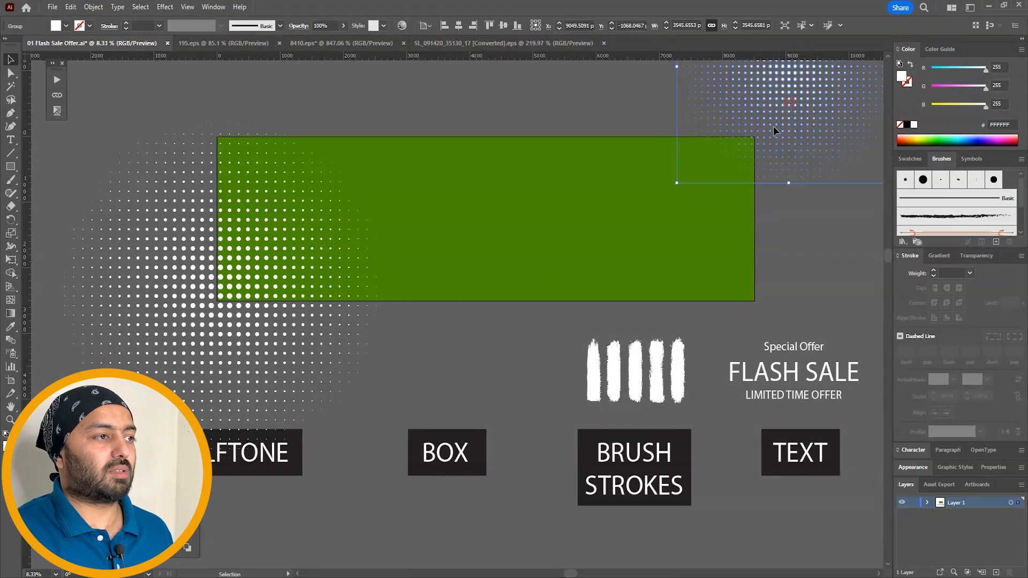
pyautogui.moveTo(797, 86); pyautogui.dragTo(782, 116)
pyautogui.click(590, 117)
pyautogui.moveTo(563, 104); pyautogui.dragTo(536, 121)
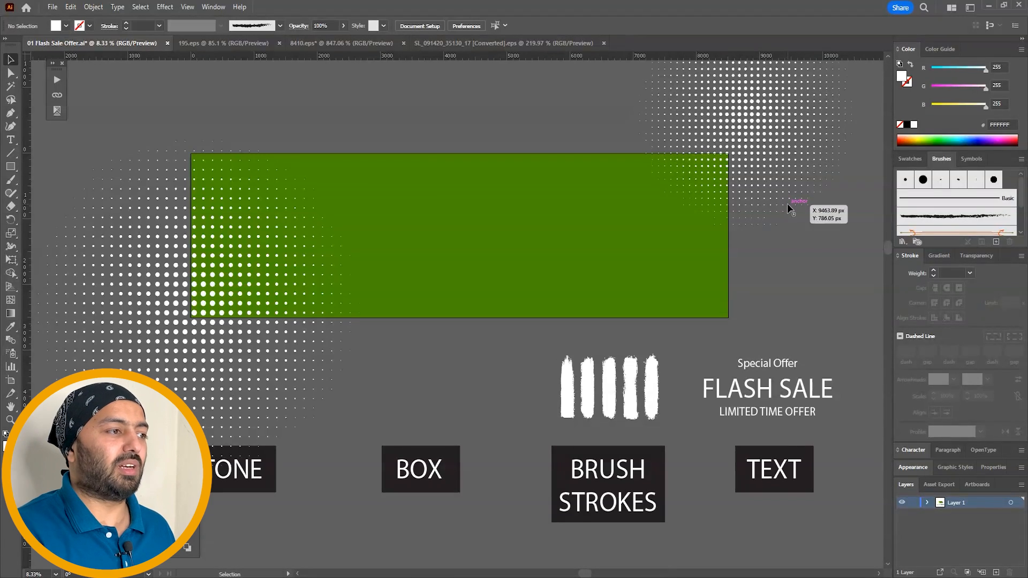
# Recolor both halftones with the rectangle's green, raising the green value to 169 for the color 4AA900.
pyautogui.click(763, 166)
pyautogui.keyDown('shift'); pyautogui.click(309, 305); pyautogui.keyUp('shift')
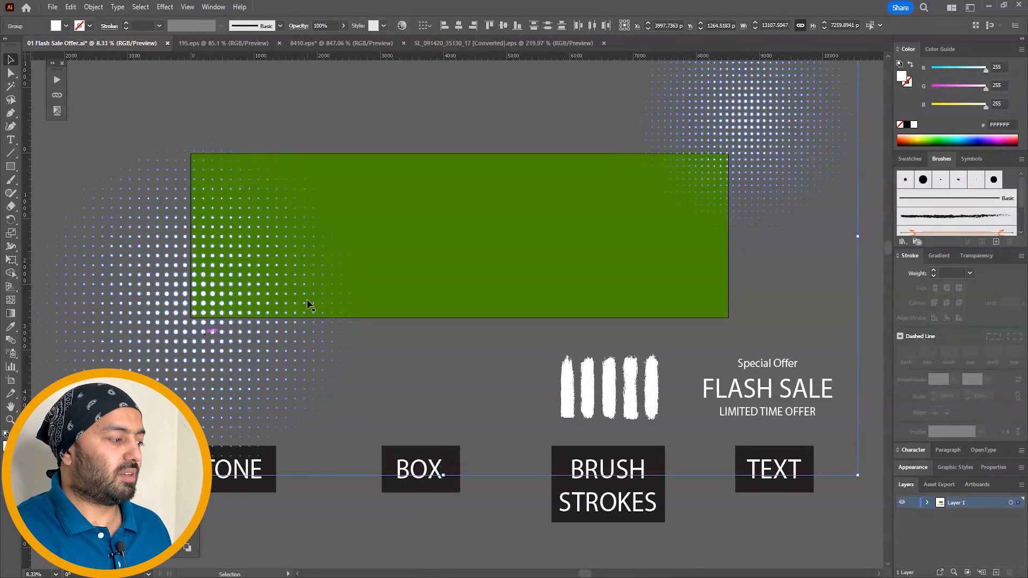
pyautogui.keyDown('shift'); pyautogui.click(691, 235); pyautogui.keyUp('shift')
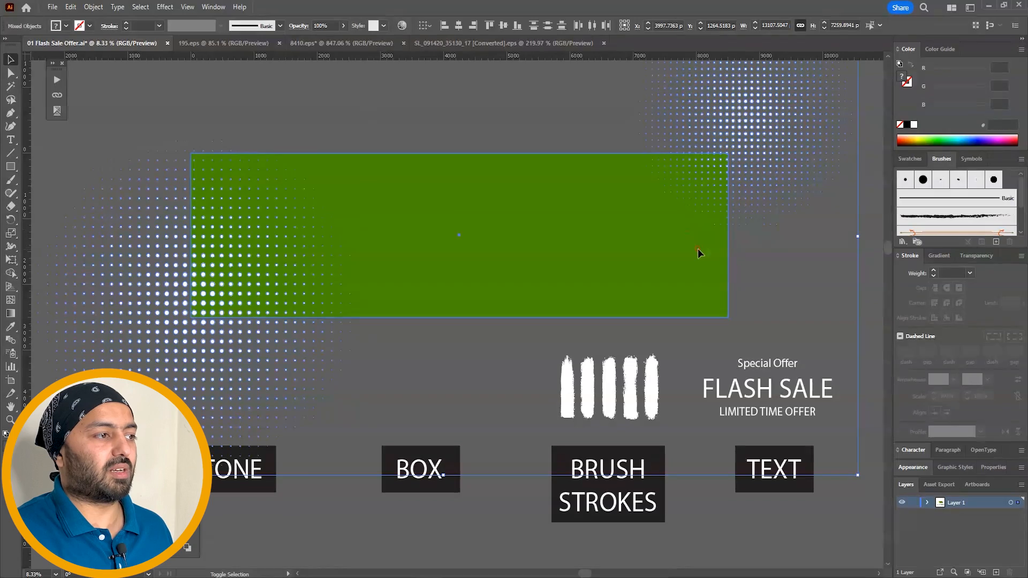
pyautogui.keyDown('shift'); pyautogui.click(696, 249); pyautogui.keyUp('shift')
pyautogui.press('i')
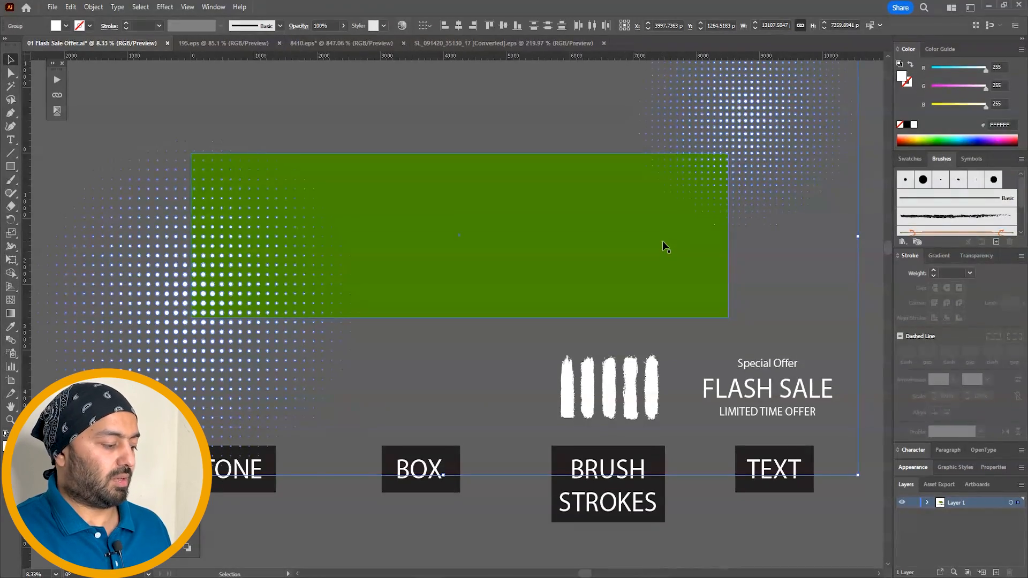
pyautogui.click(663, 240)
pyautogui.press('v')
pyautogui.moveTo(960, 91); pyautogui.dragTo(969, 87)
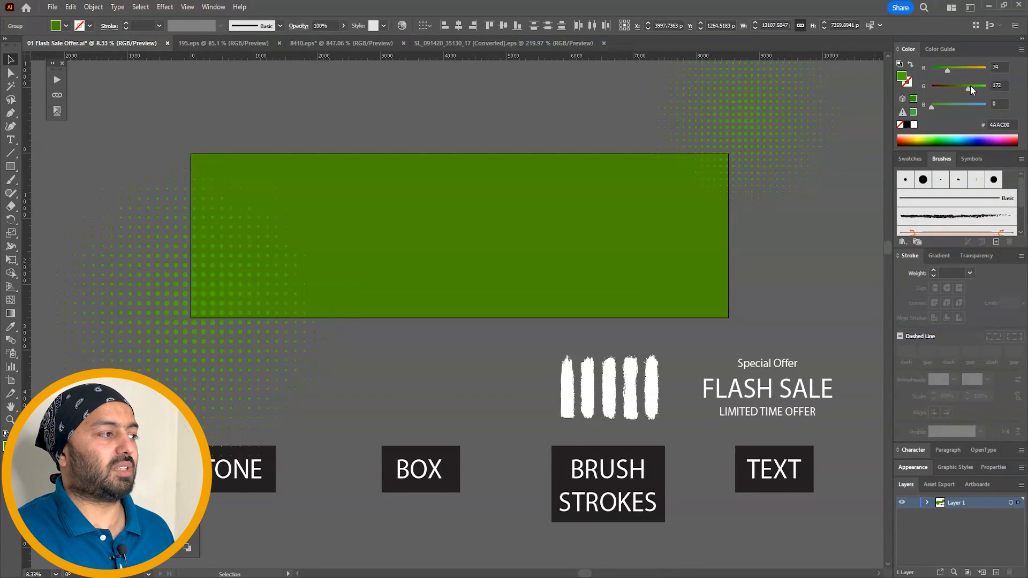
pyautogui.click(835, 206)
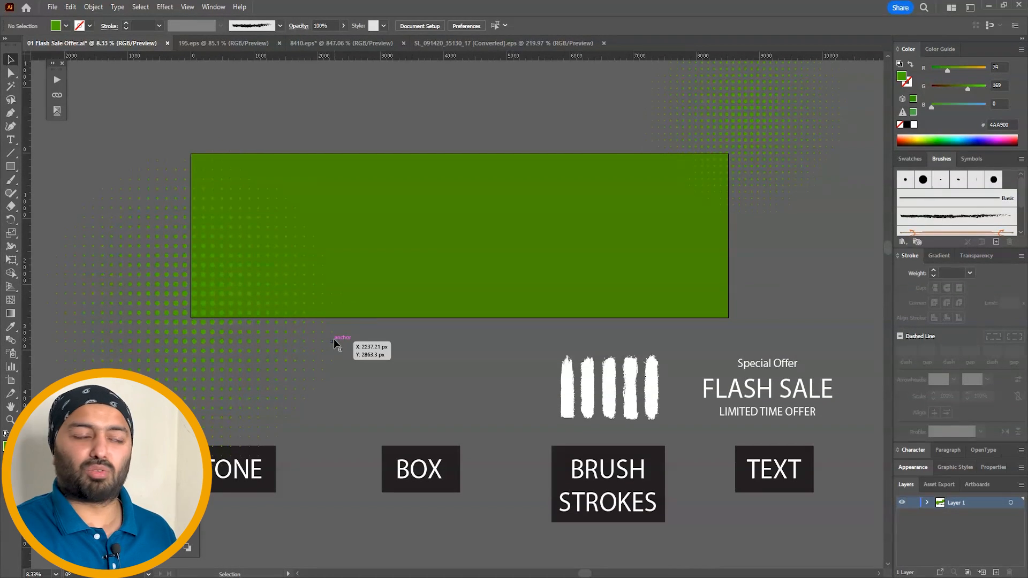
# Duplicate the upper-right halftone onto the middle of the rectangle and enlarge the copy to about 5479 px wide.
pyautogui.moveTo(752, 129); pyautogui.dragTo(507, 234)
pyautogui.moveTo(612, 344); pyautogui.dragTo(680, 407)
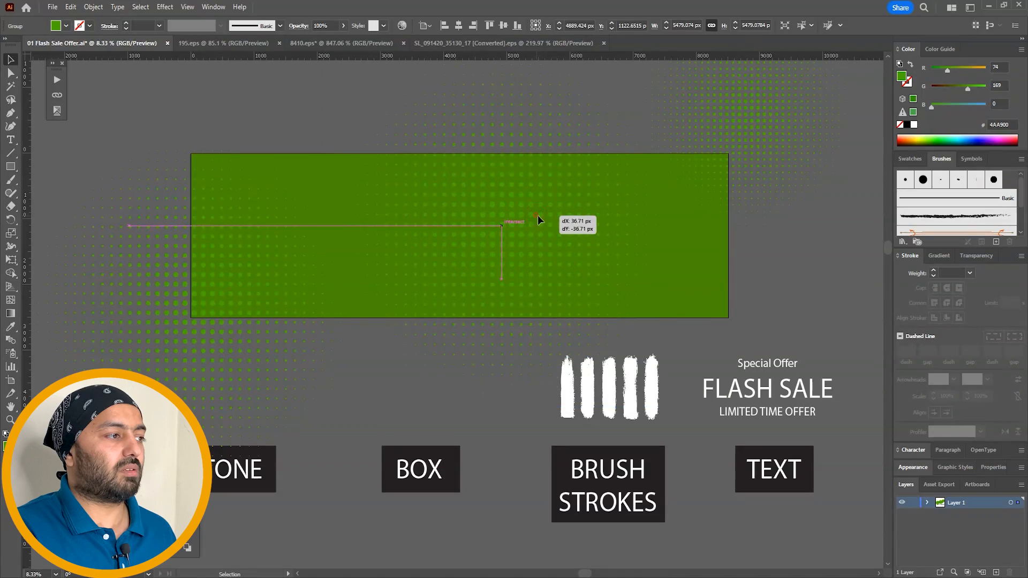
pyautogui.click(771, 251)
# Darken all three halftones to 4A9A00 by setting their green value to 154.
pyautogui.click(550, 236)
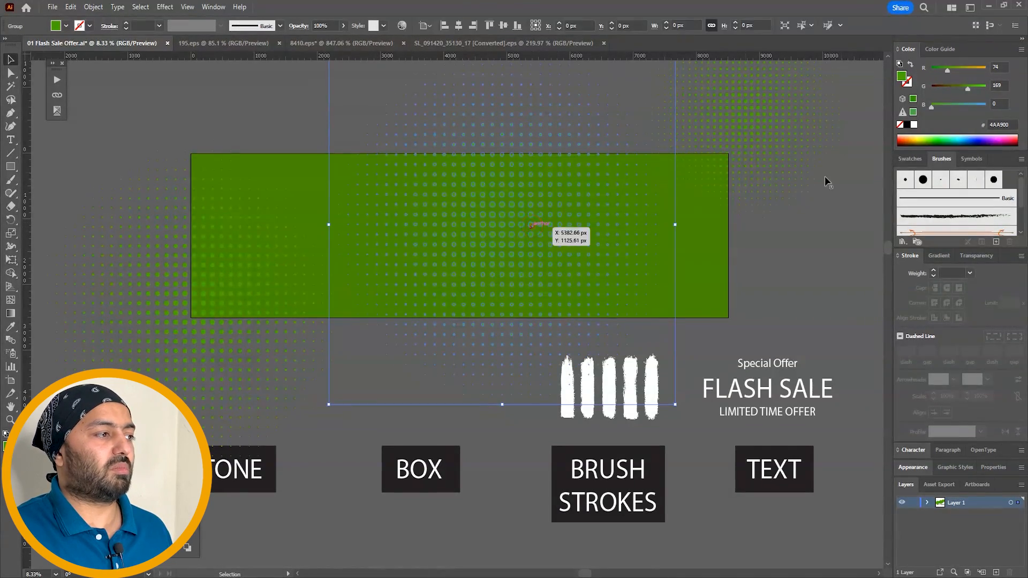
pyautogui.keyDown('shift'); pyautogui.click(701, 163); pyautogui.keyUp('shift')
pyautogui.keyDown('shift'); pyautogui.click(242, 326); pyautogui.keyUp('shift')
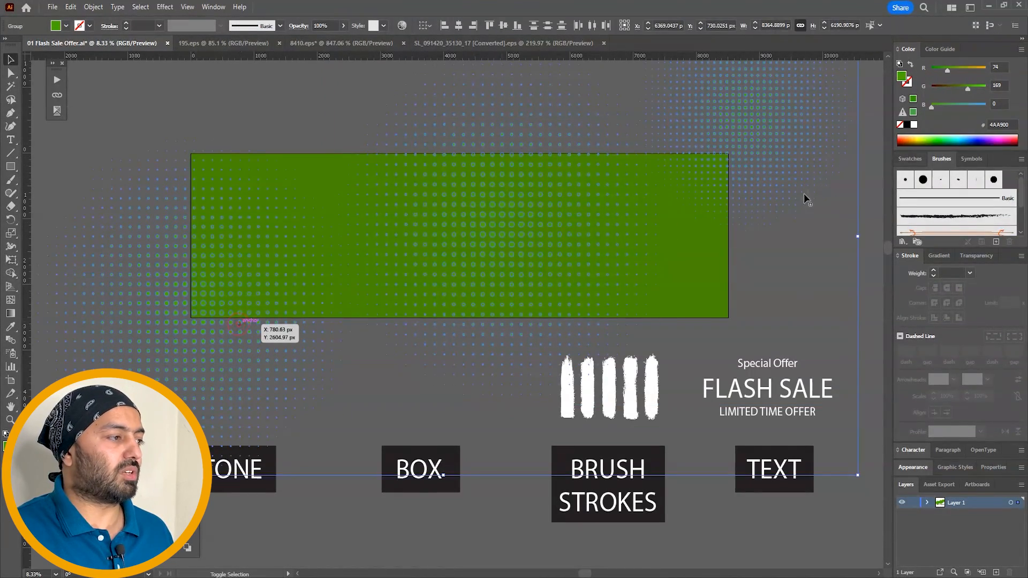
pyautogui.moveTo(968, 86); pyautogui.dragTo(964, 92)
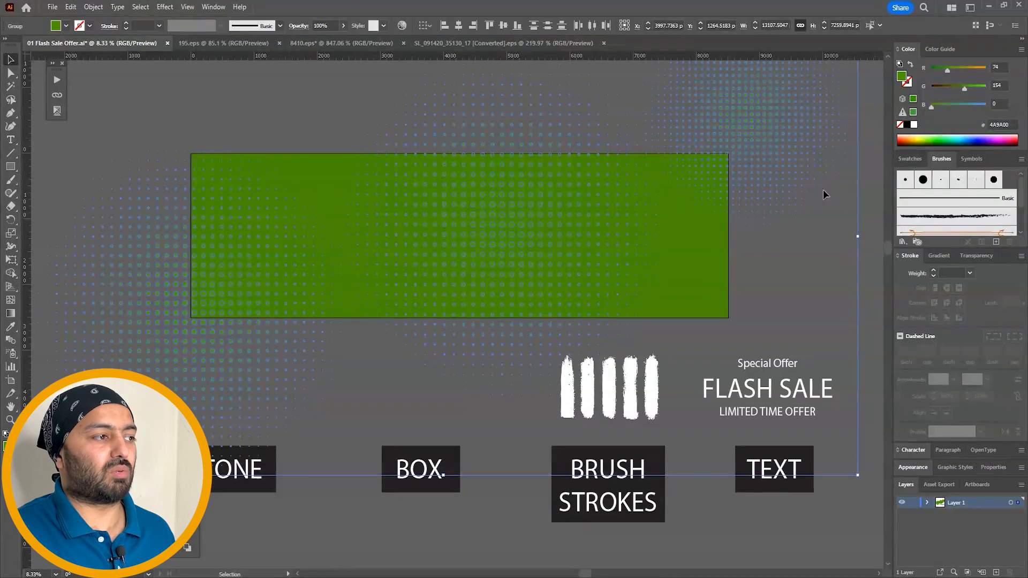
pyautogui.click(794, 258)
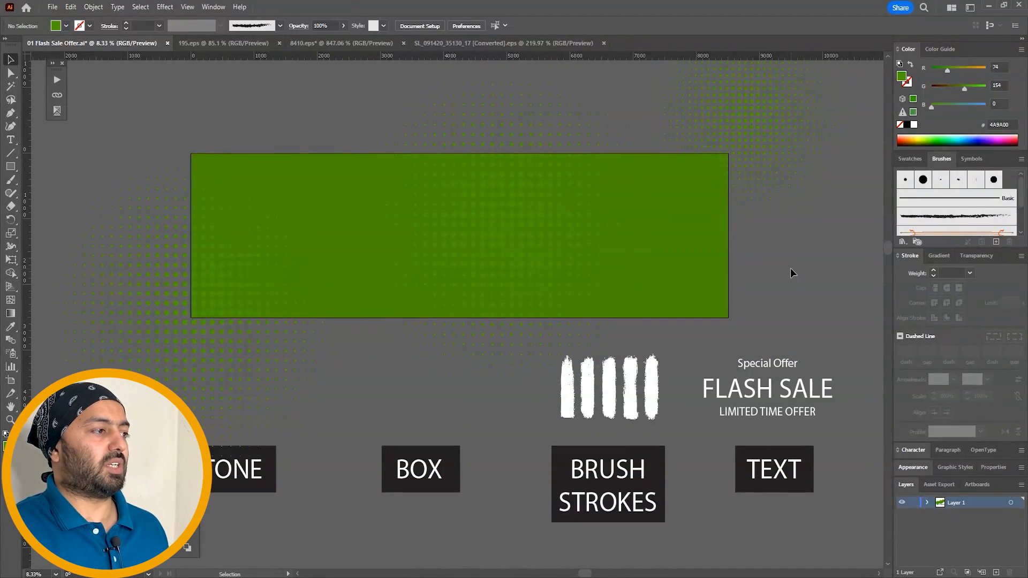
# Delete the HALFTONE and BOX labels together with their dark backgrounds.
pyautogui.click(254, 487)
pyautogui.press('Delete')
pyautogui.click(268, 485)
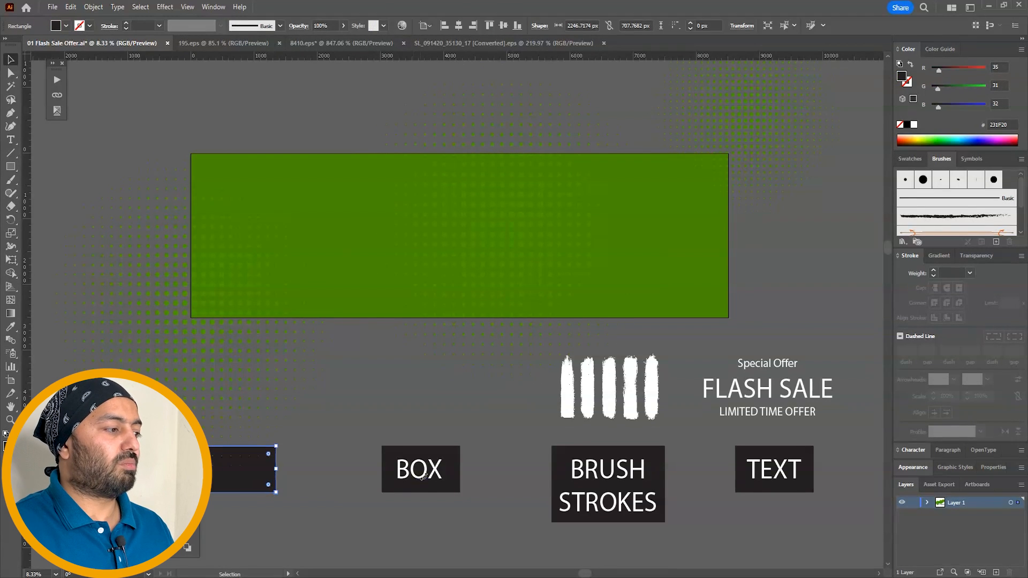
pyautogui.press('Delete')
pyautogui.click(422, 473)
pyautogui.press('Delete')
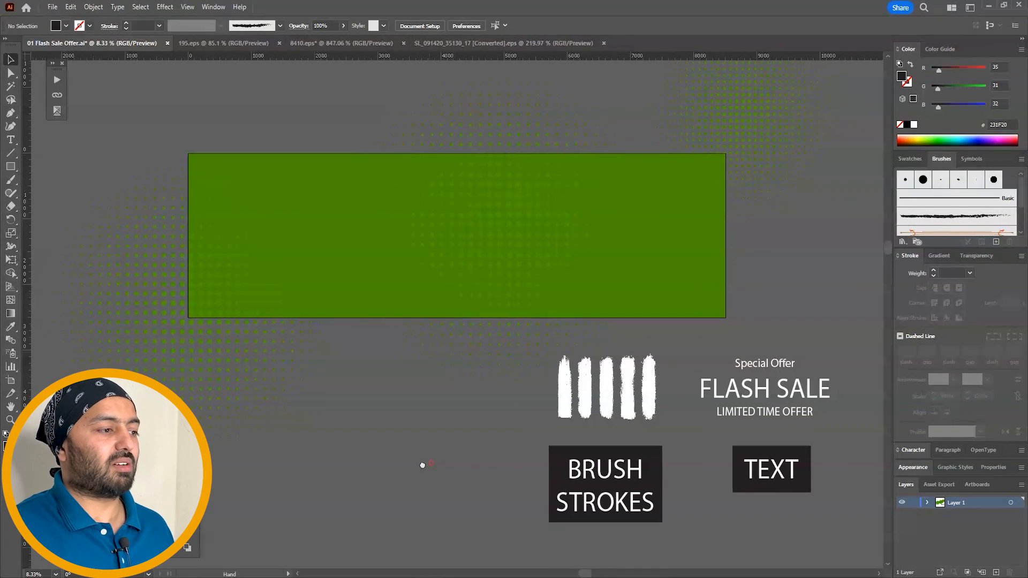
# Move the five white brush strokes onto the green rectangle, enlarge them past its height and ungroup them.
pyautogui.hscroll(2, 423, 466)
pyautogui.click(576, 396)
pyautogui.moveTo(526, 412)
pyautogui.mouseDown()
pyautogui.moveTo(360, 229)
pyautogui.moveTo(348, 238)
pyautogui.mouseUp()
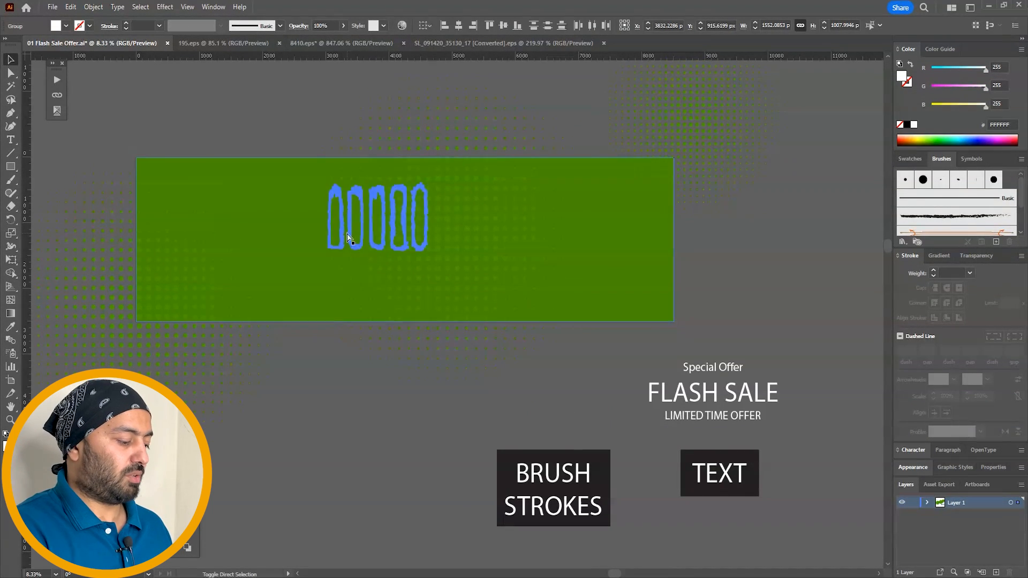
pyautogui.keyDown('shift'); pyautogui.click(428, 258); pyautogui.keyUp('shift')
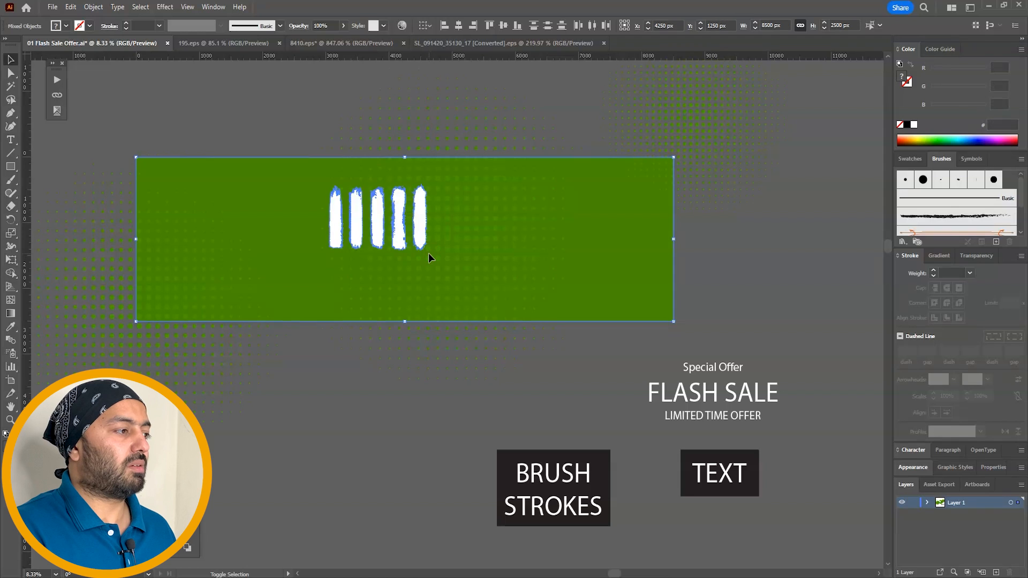
pyautogui.keyDown('shift'); pyautogui.click(663, 282); pyautogui.keyUp('shift')
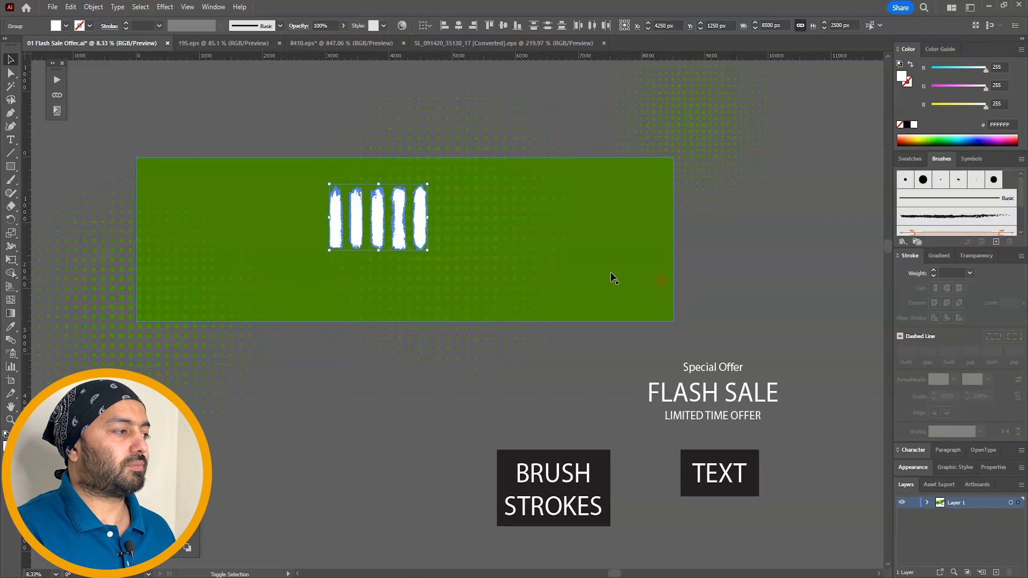
pyautogui.moveTo(427, 250); pyautogui.dragTo(680, 422)
pyautogui.moveTo(573, 341)
pyautogui.mouseDown()
pyautogui.moveTo(477, 294)
pyautogui.moveTo(482, 275)
pyautogui.mouseUp()
pyautogui.click(763, 303)
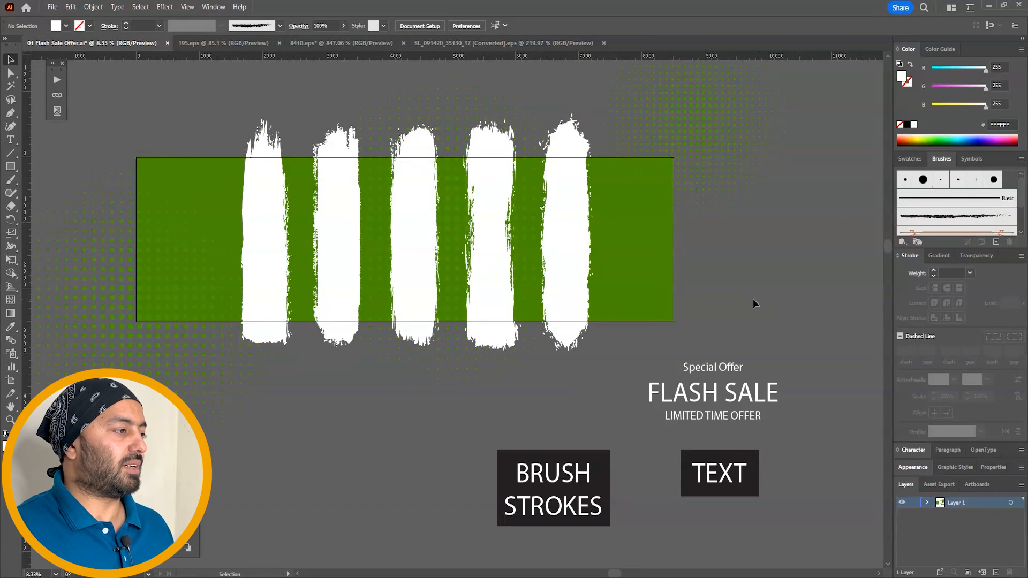
# Delete four of the brush strokes, keeping the third one and shifting it toward the rectangle's right half.
pyautogui.click(552, 295)
pyautogui.press('Delete')
pyautogui.click(488, 273)
pyautogui.press('Delete')
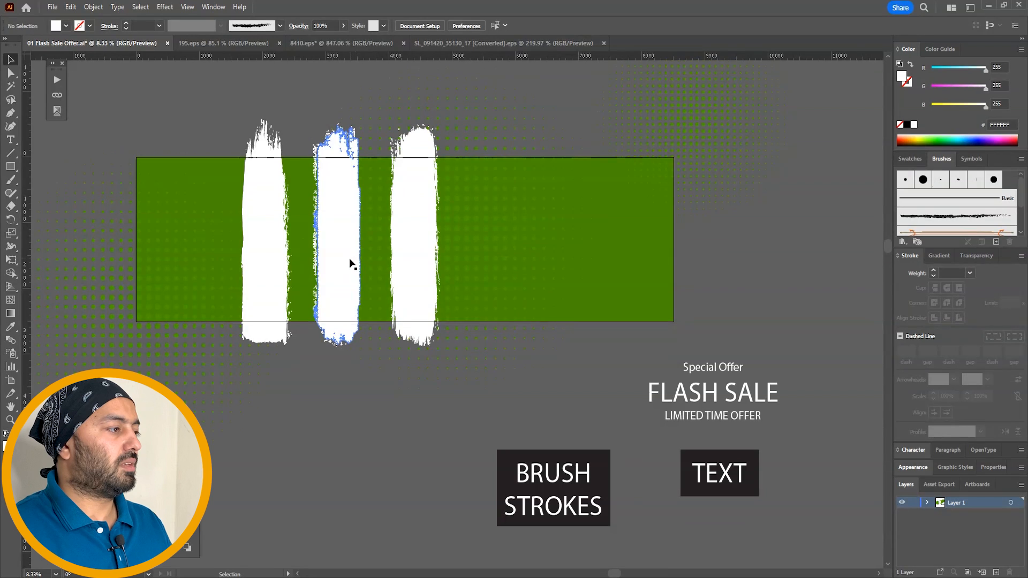
pyautogui.click(275, 252)
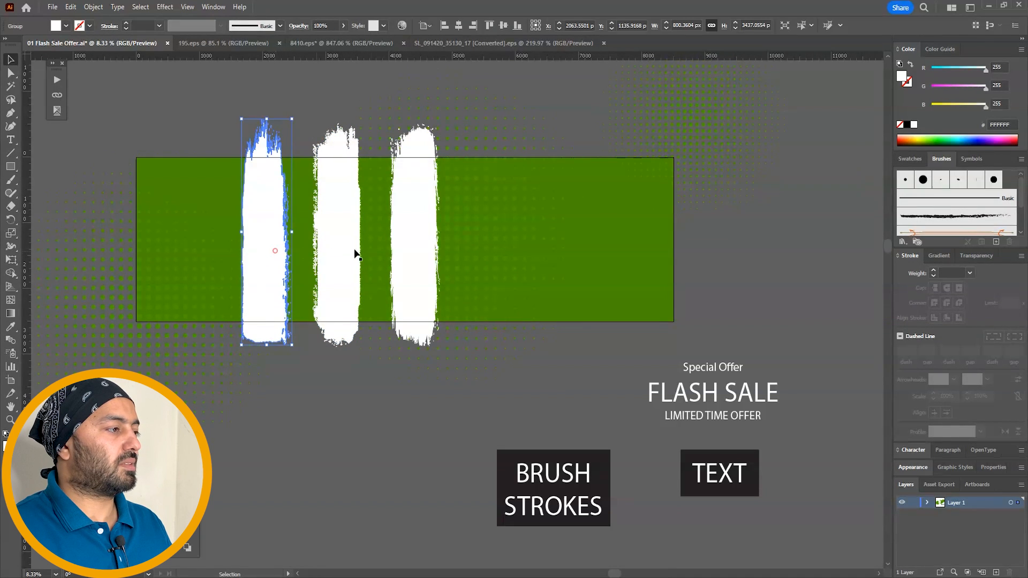
pyautogui.press('Delete')
pyautogui.moveTo(404, 245)
pyautogui.mouseDown()
pyautogui.moveTo(499, 244)
pyautogui.moveTo(489, 236)
pyautogui.mouseUp()
pyautogui.click(332, 233)
pyautogui.press('Delete')
# Rotate the remaining brush stroke to a slight upward diagonal and enlarge it to about 11174 px wide across the whole banner.
pyautogui.moveTo(536, 130)
pyautogui.mouseDown()
pyautogui.moveTo(516, 126)
pyautogui.moveTo(390, 241)
pyautogui.moveTo(359, 246)
pyautogui.moveTo(359, 230)
pyautogui.mouseUp()
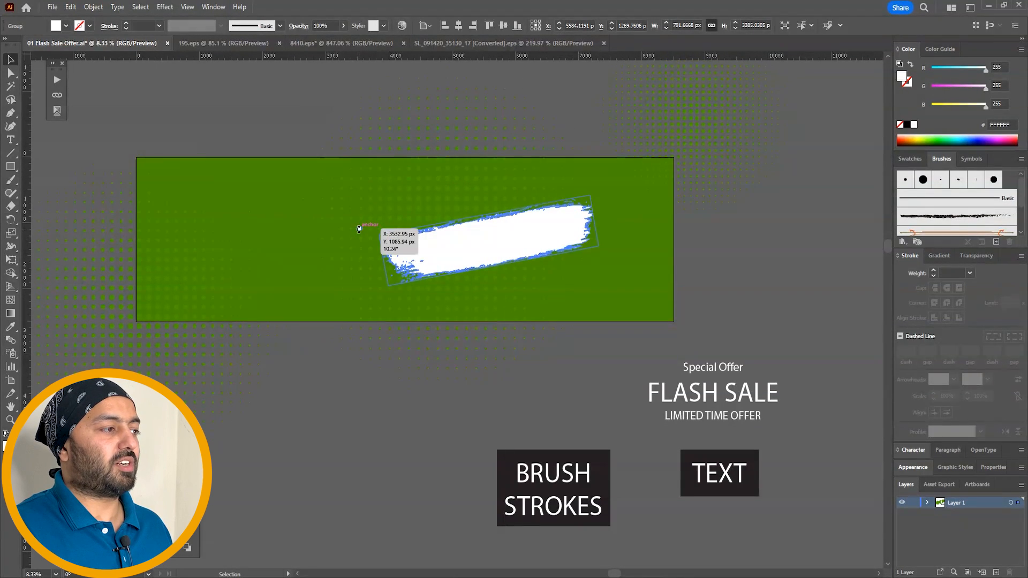
pyautogui.moveTo(598, 246); pyautogui.dragTo(856, 259)
pyautogui.moveTo(647, 222); pyautogui.dragTo(587, 221)
# Select the three halftones and bring them in front of the white brush stroke.
pyautogui.click(504, 349)
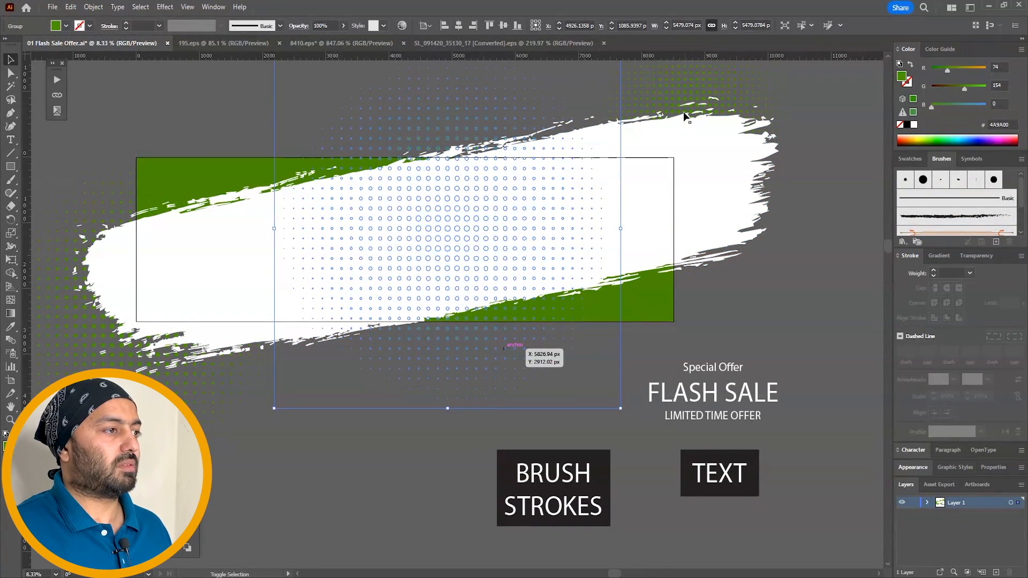
pyautogui.keyDown('shift'); pyautogui.click(652, 94); pyautogui.keyUp('shift')
pyautogui.keyDown('shift'); pyautogui.click(204, 397); pyautogui.keyUp('shift')
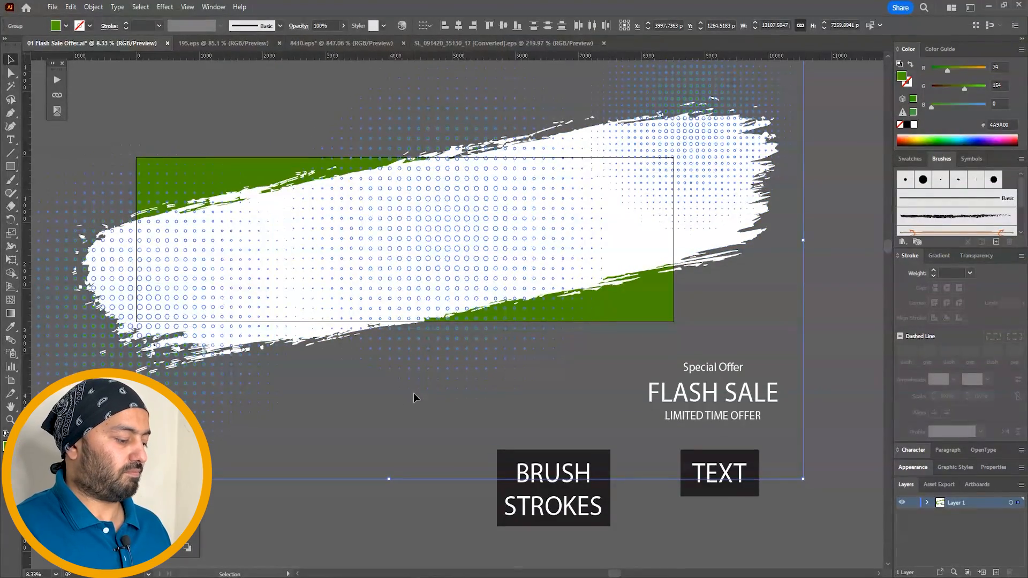
pyautogui.press('ctrl')
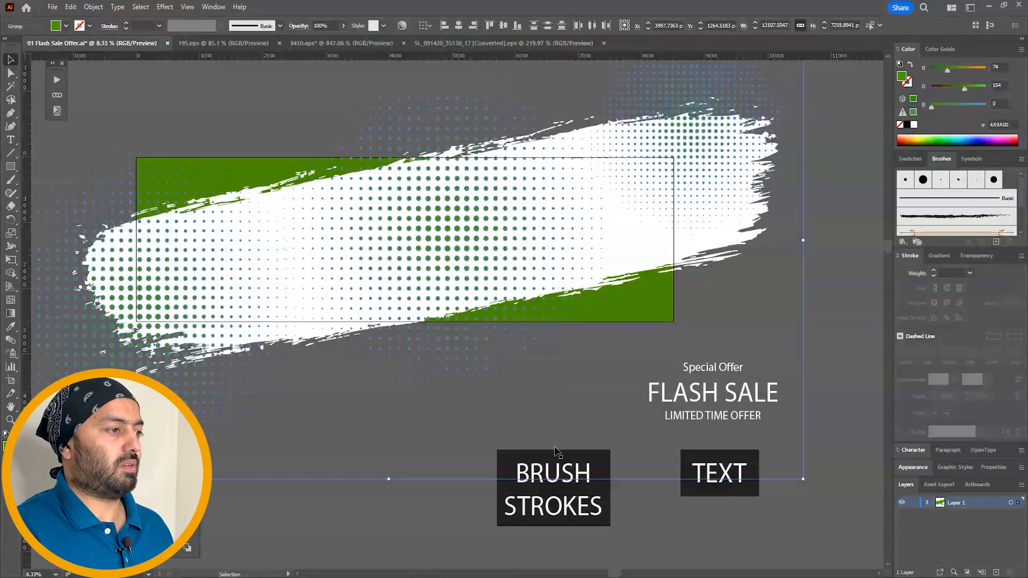
pyautogui.click(723, 312)
# Set the opacity of all three halftones to 25%.
pyautogui.click(689, 105)
pyautogui.keyDown('shift'); pyautogui.click(454, 227); pyautogui.keyUp('shift')
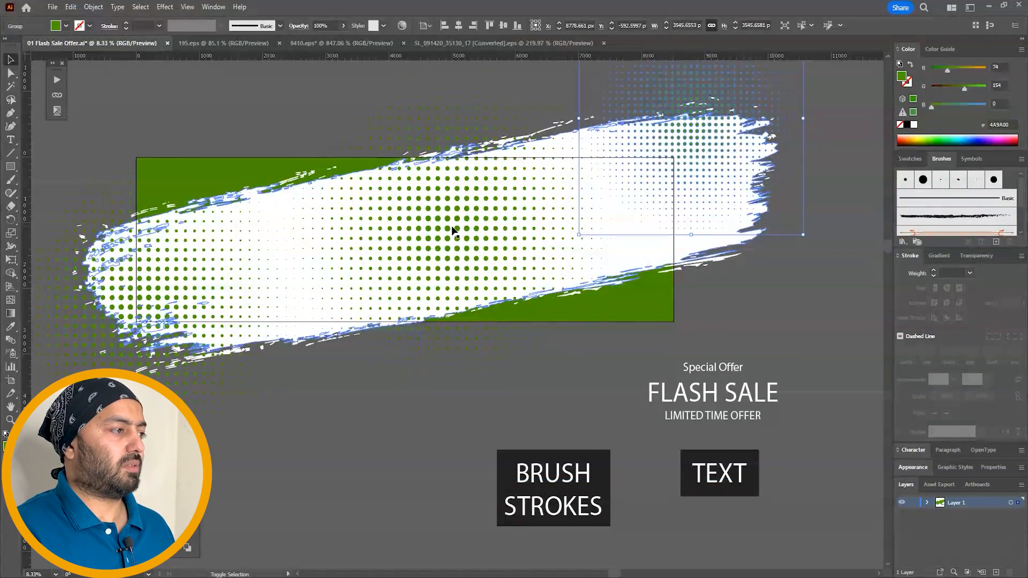
pyautogui.keyDown('shift'); pyautogui.click(218, 387); pyautogui.keyUp('shift')
pyautogui.keyDown('shift'); pyautogui.click(219, 396); pyautogui.keyUp('shift')
pyautogui.click(976, 255)
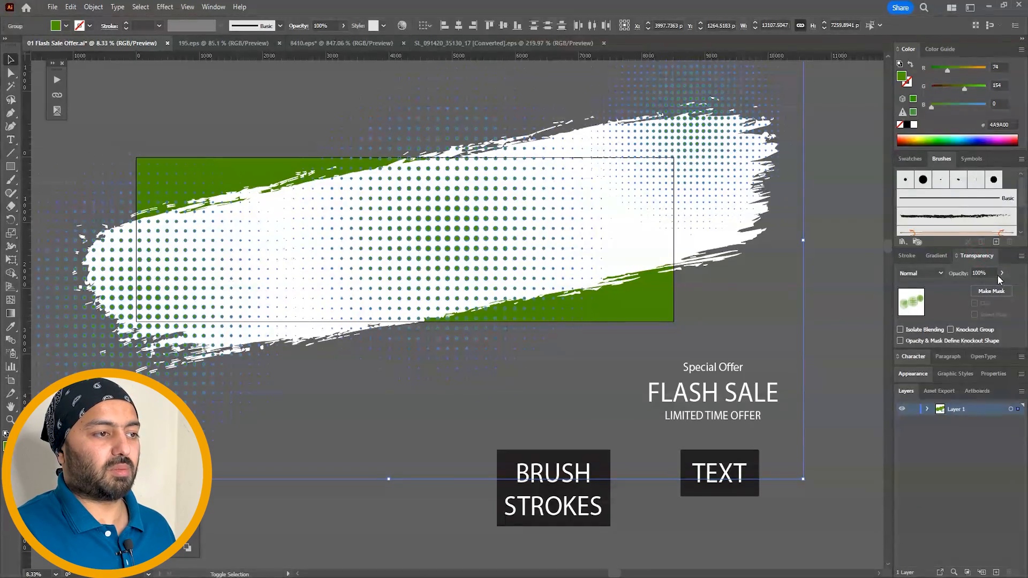
pyautogui.click(984, 274)
pyautogui.write('25')
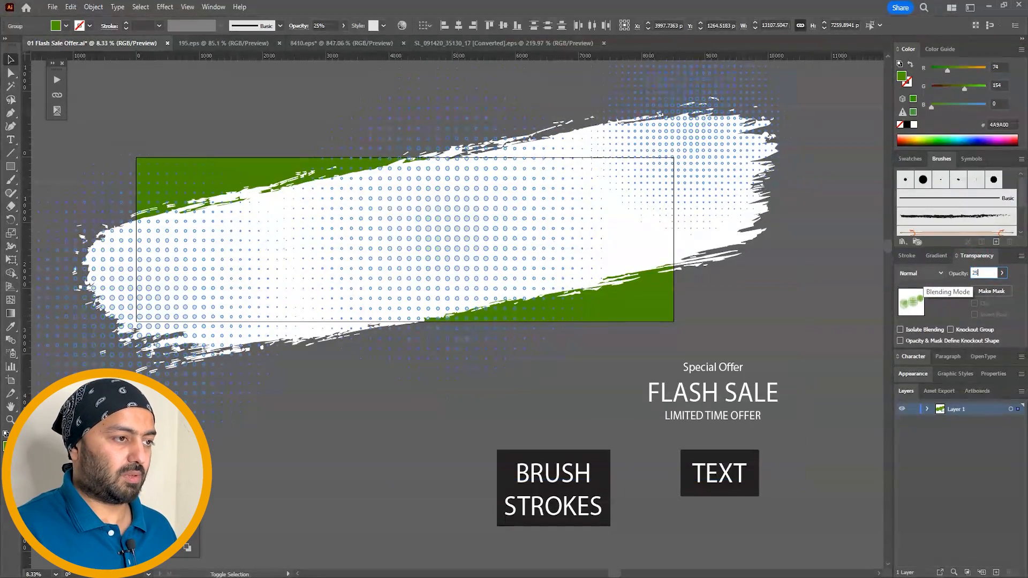
pyautogui.click(801, 286)
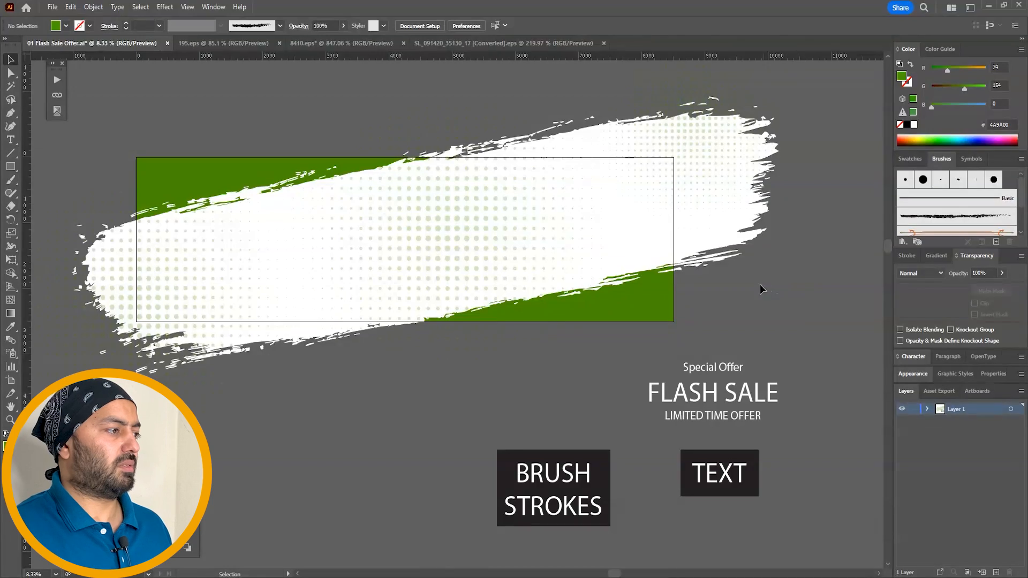
pyautogui.moveTo(756, 284); pyautogui.dragTo(756, 296)
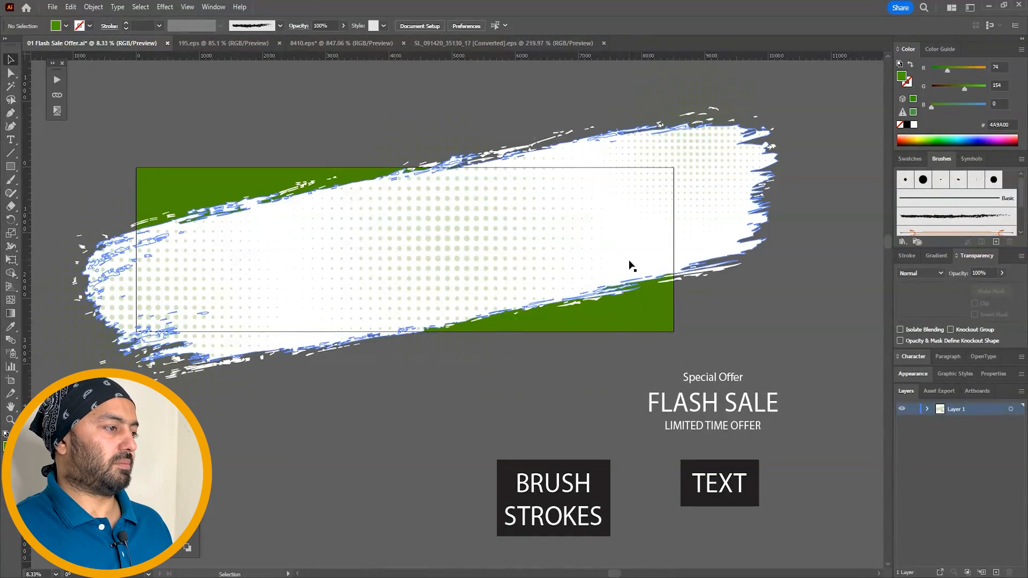
# Delete the middle halftone and move the lower-left one up over the banner's upper-left corner.
pyautogui.click(463, 238)
pyautogui.press('Delete')
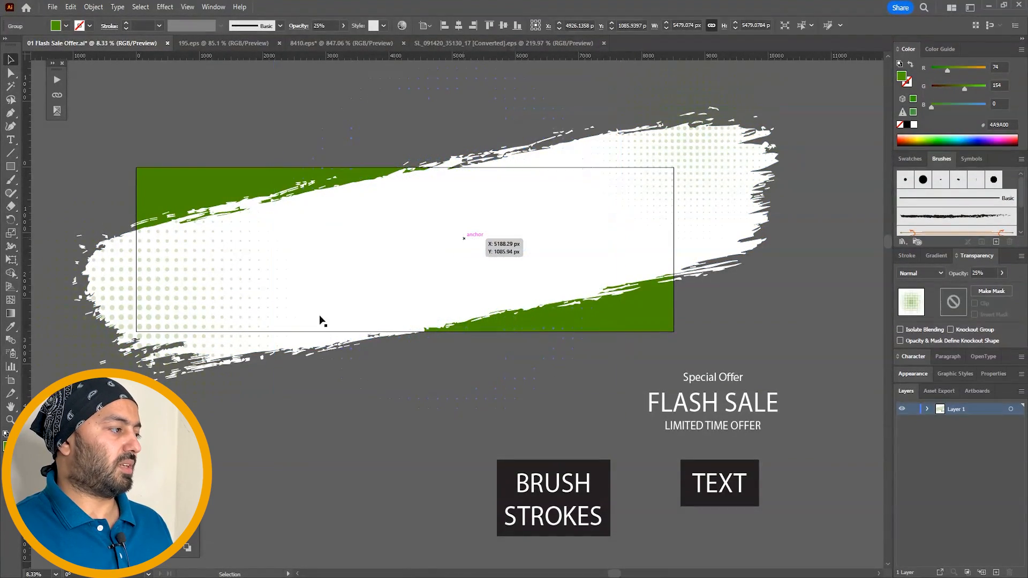
pyautogui.moveTo(121, 373); pyautogui.dragTo(129, 207)
# Bring the white brush stroke in front of the halftones and set both halftones' opacity to 100%.
pyautogui.press('a')
pyautogui.click(365, 268)
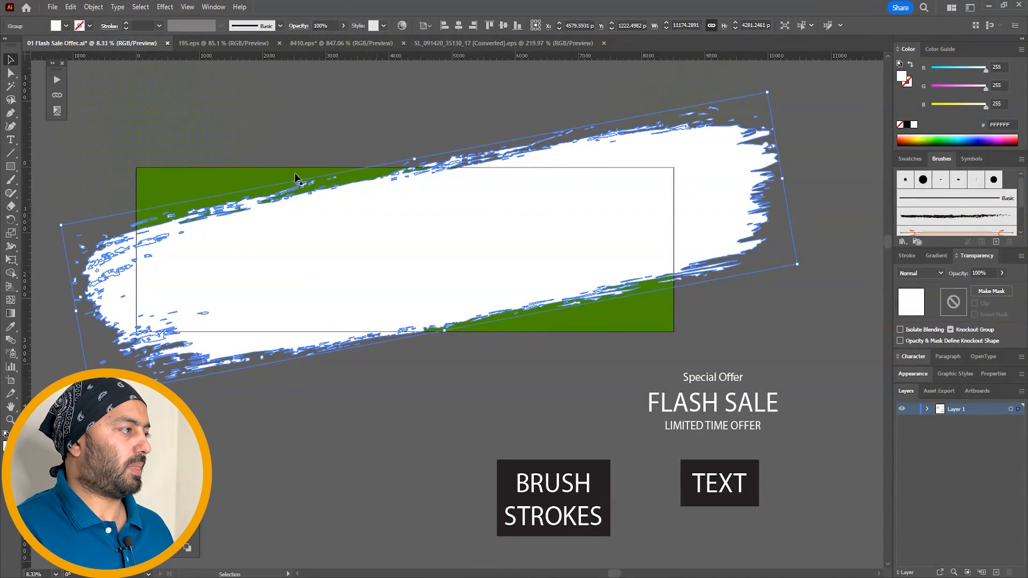
pyautogui.click(223, 117)
pyautogui.keyDown('shift'); pyautogui.click(713, 96); pyautogui.keyUp('shift')
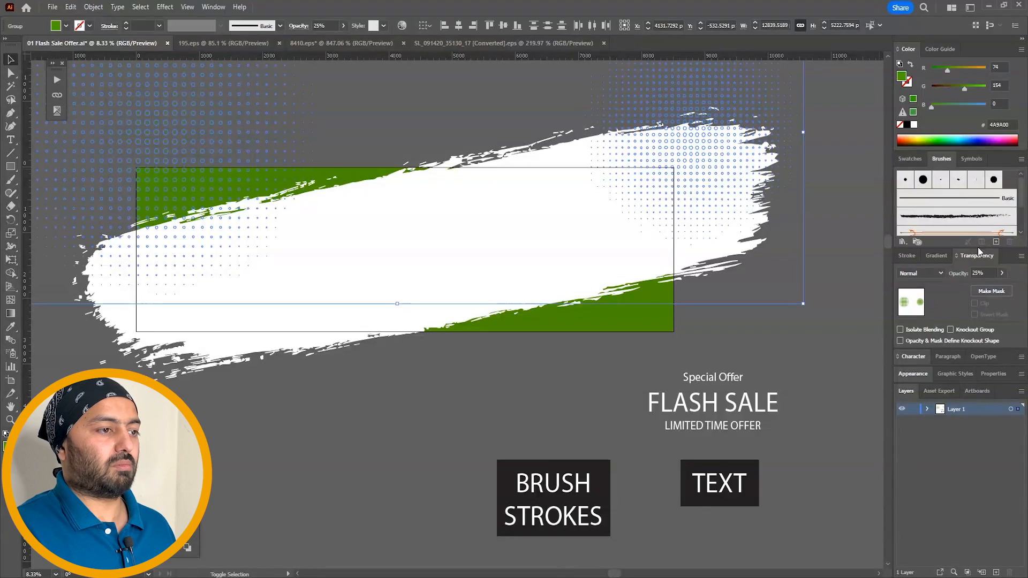
pyautogui.click(991, 273)
pyautogui.write('100')
pyautogui.press('Return')
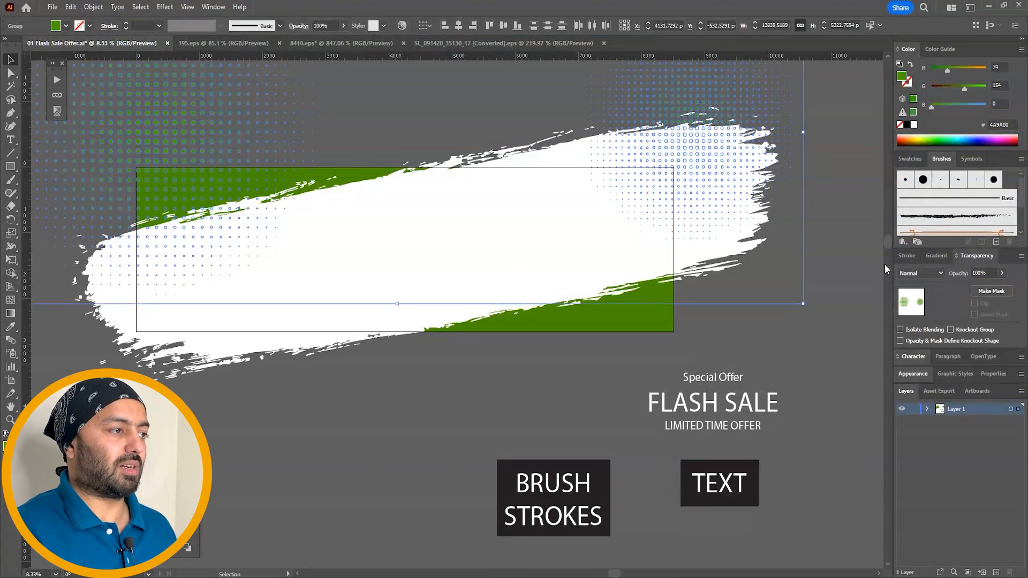
pyautogui.click(864, 170)
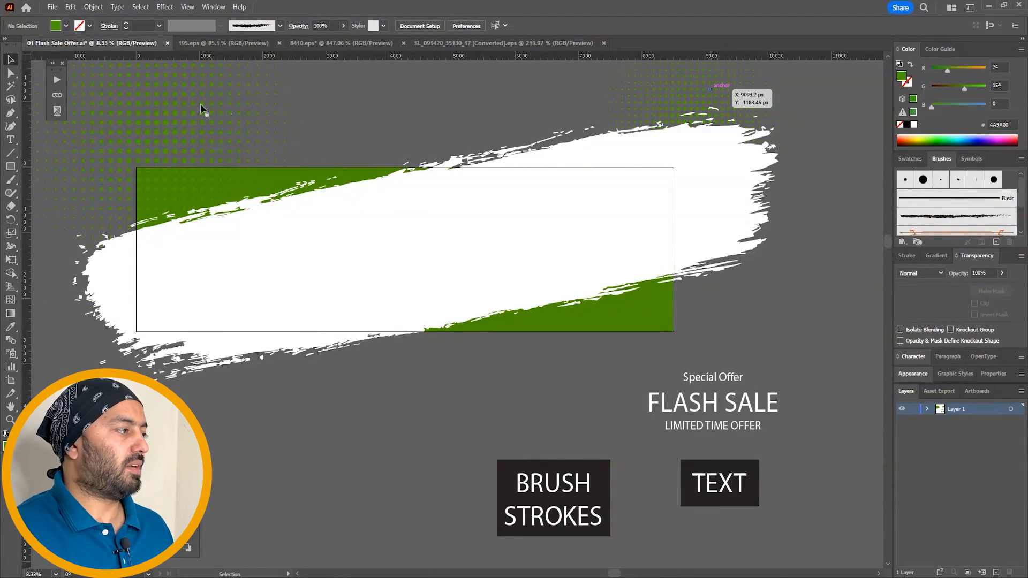
# Move the upper-right halftone onto the banner's lower-right green corner and shift the upper-left halftone slightly inward.
pyautogui.moveTo(670, 99)
pyautogui.mouseDown()
pyautogui.moveTo(644, 319)
pyautogui.moveTo(614, 300)
pyautogui.mouseUp()
pyautogui.click(814, 321)
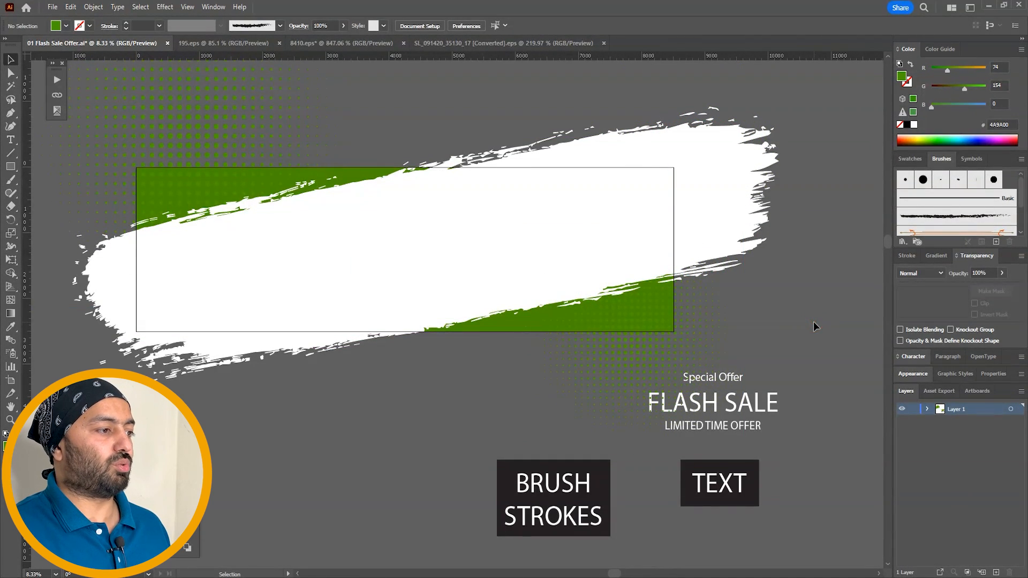
pyautogui.moveTo(257, 132); pyautogui.dragTo(284, 140)
pyautogui.moveTo(223, 117); pyautogui.dragTo(256, 121)
pyautogui.moveTo(644, 330); pyautogui.dragTo(627, 330)
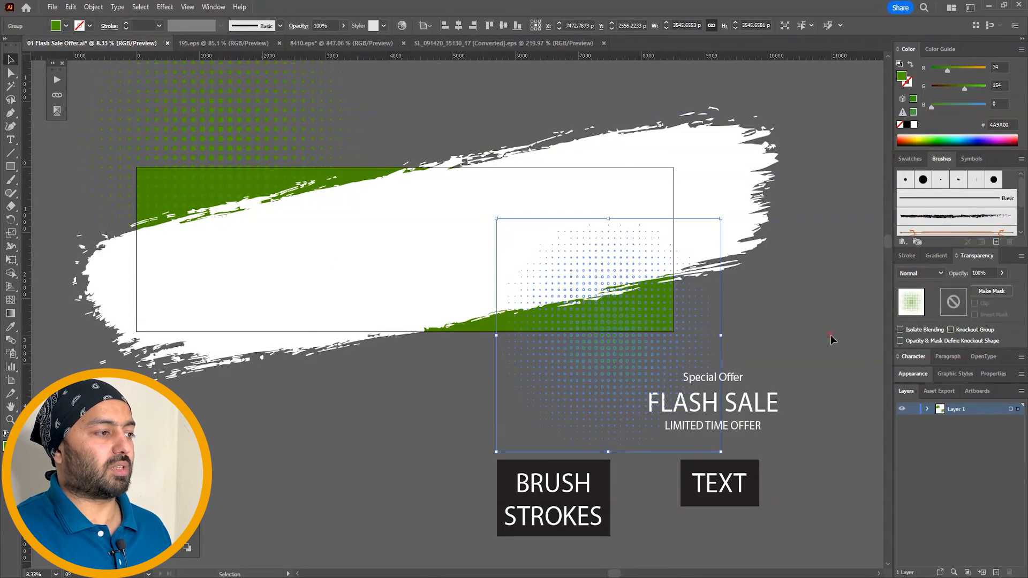
pyautogui.click(830, 340)
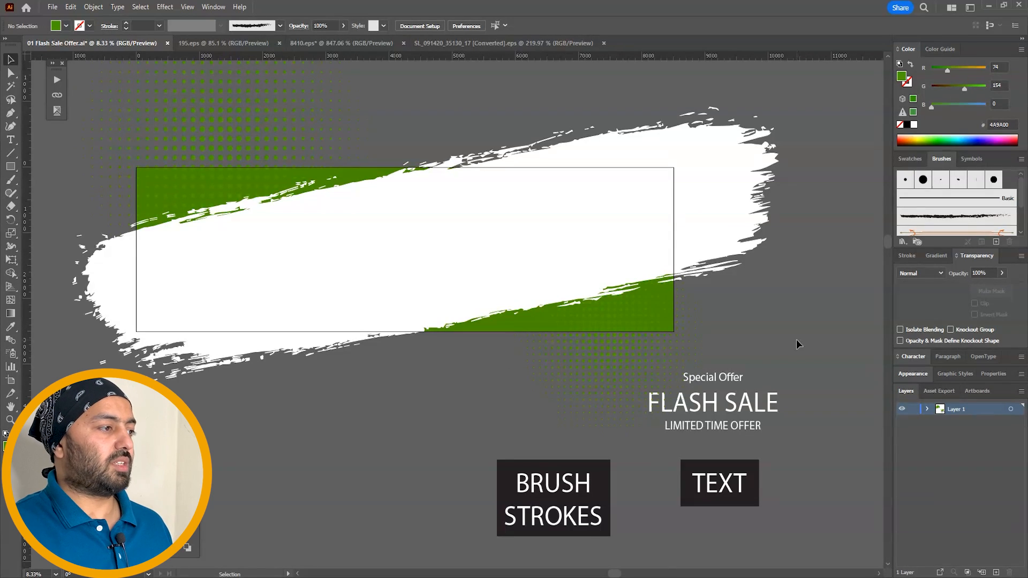
# Stretch the white brush stroke lengthwise so both of its ends extend well beyond the banner's sides.
pyautogui.scroll(2, 800, 334)
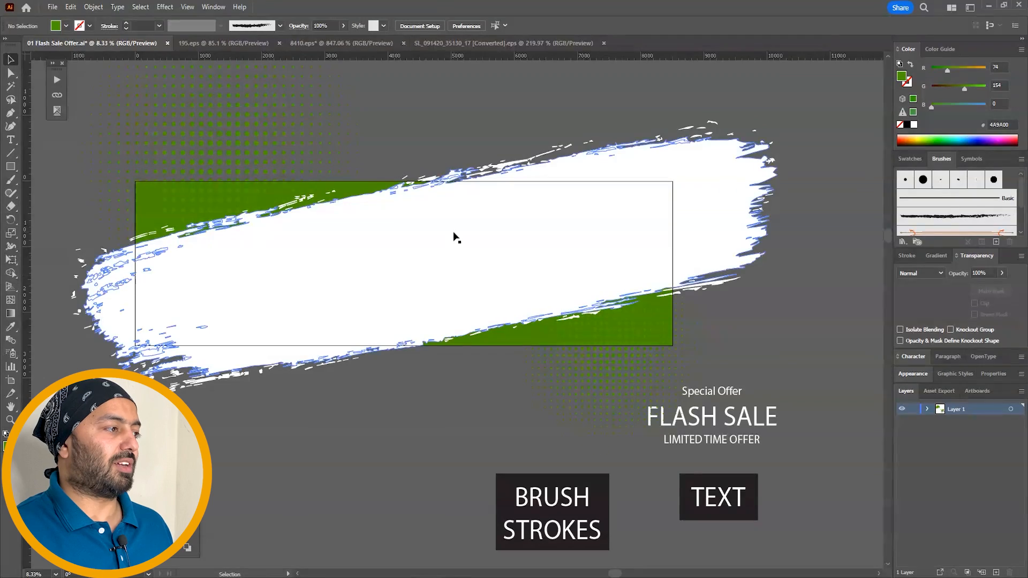
pyautogui.click(599, 228)
pyautogui.hotkey('ctrl', '-')
pyautogui.hotkey('ctrl', '-')
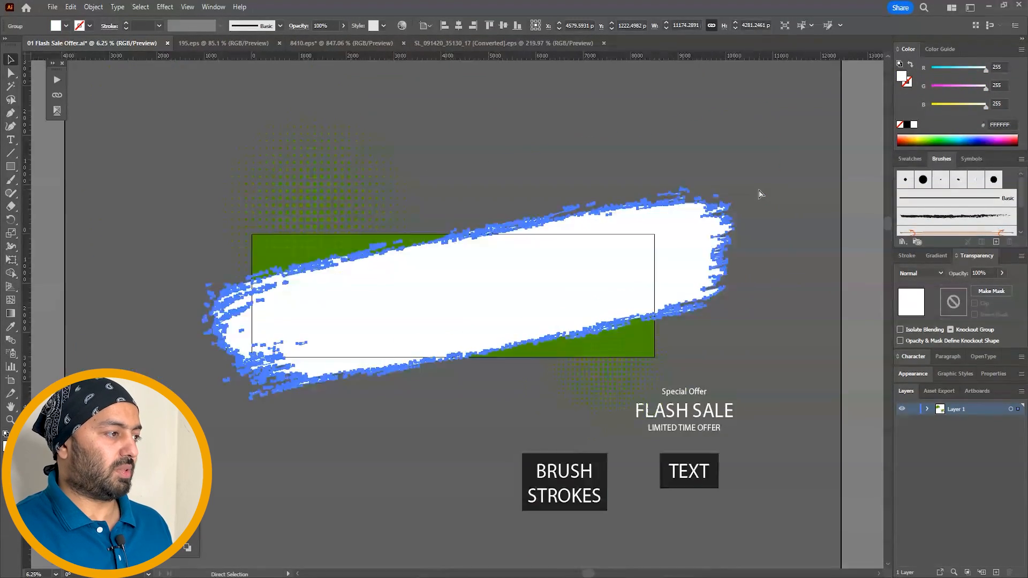
pyautogui.moveTo(647, 177); pyautogui.dragTo(710, 166)
pyautogui.moveTo(457, 168); pyautogui.dragTo(461, 175)
pyautogui.moveTo(656, 184); pyautogui.dragTo(252, 287)
pyautogui.click(626, 93)
pyautogui.press('z')
pyautogui.press('v')
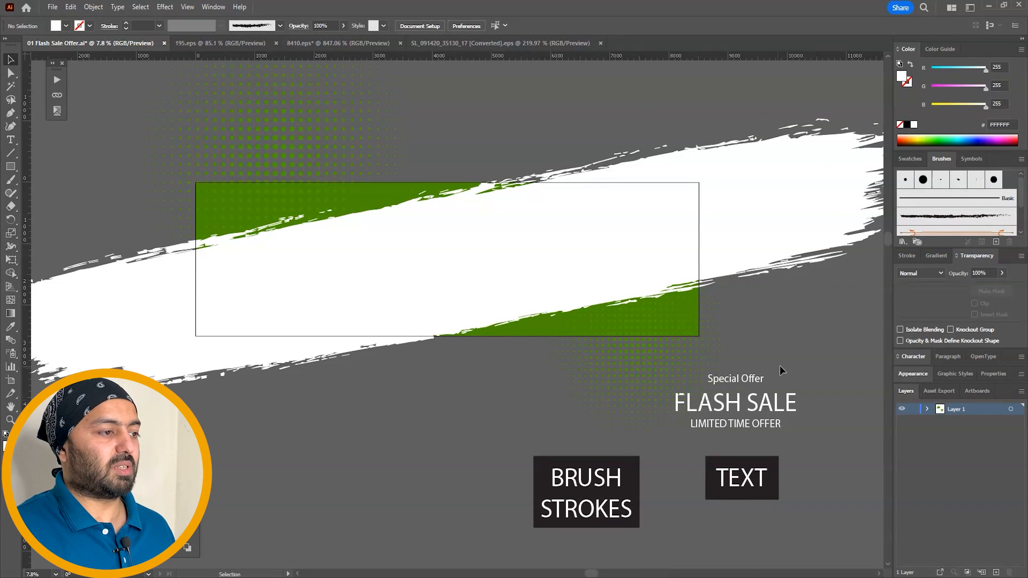
# Recolour the three offer text lines black and place them in the middle of the banner over the white stroke.
pyautogui.moveTo(758, 426)
pyautogui.mouseDown()
pyautogui.moveTo(587, 383)
pyautogui.moveTo(454, 400)
pyautogui.mouseUp()
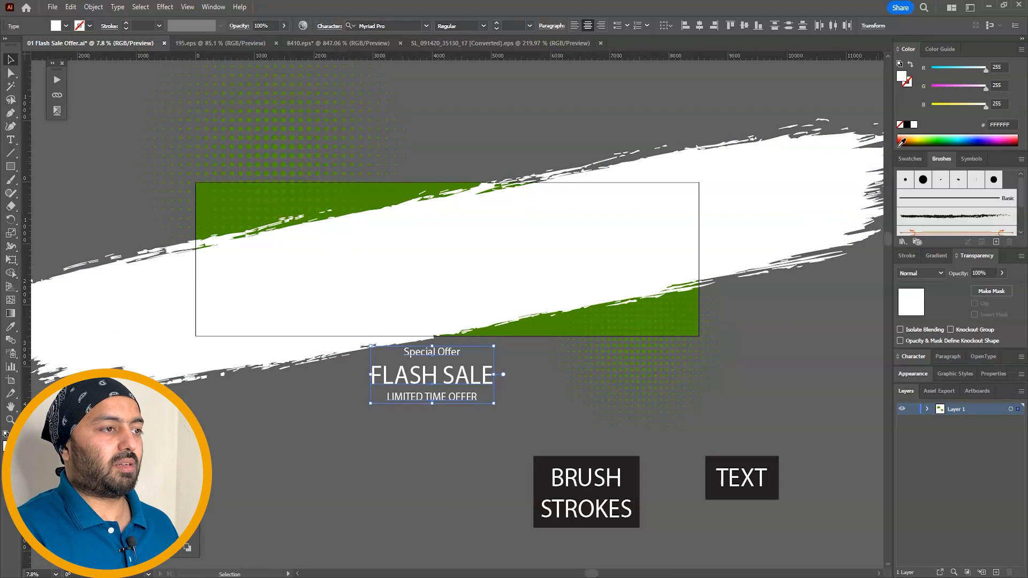
pyautogui.click(908, 159)
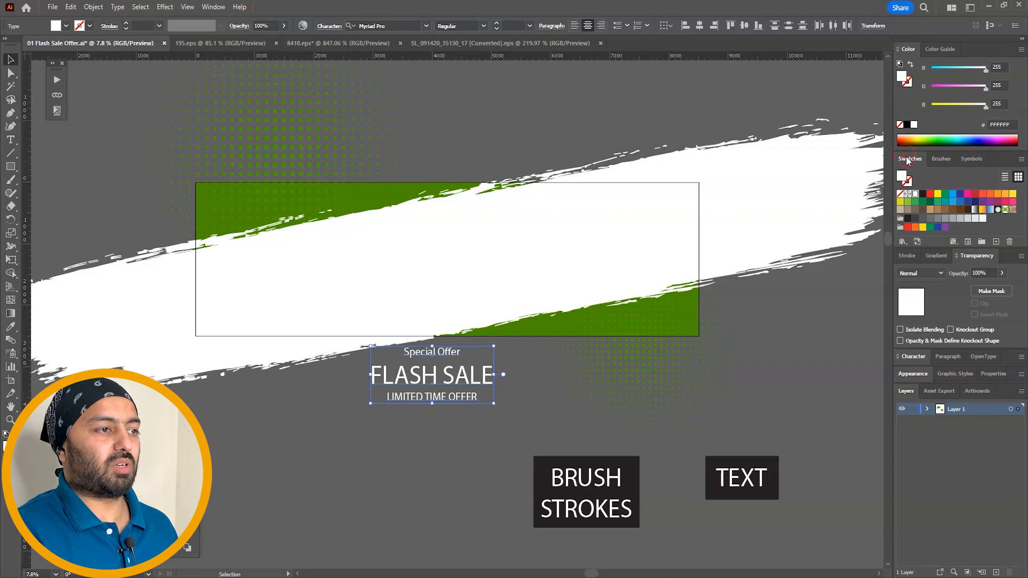
pyautogui.click(922, 196)
pyautogui.moveTo(465, 382); pyautogui.dragTo(480, 267)
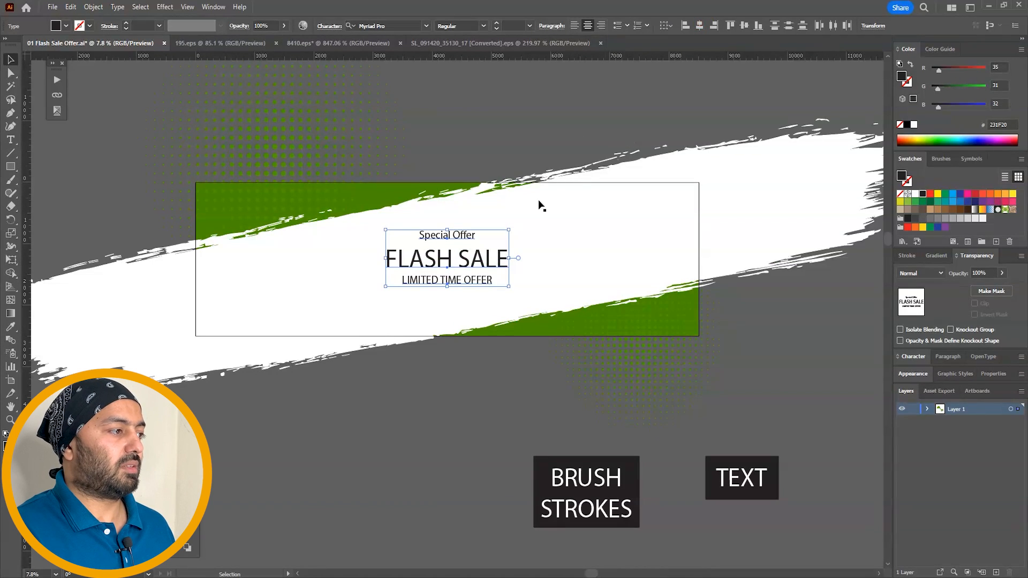
# Enlarge the three text lines together to about one and a half times their size, keeping them centred on the banner.
pyautogui.moveTo(573, 143); pyautogui.dragTo(250, 375)
pyautogui.moveTo(672, 250); pyautogui.dragTo(751, 211)
pyautogui.click(640, 126)
pyautogui.moveTo(643, 105); pyautogui.dragTo(577, 81)
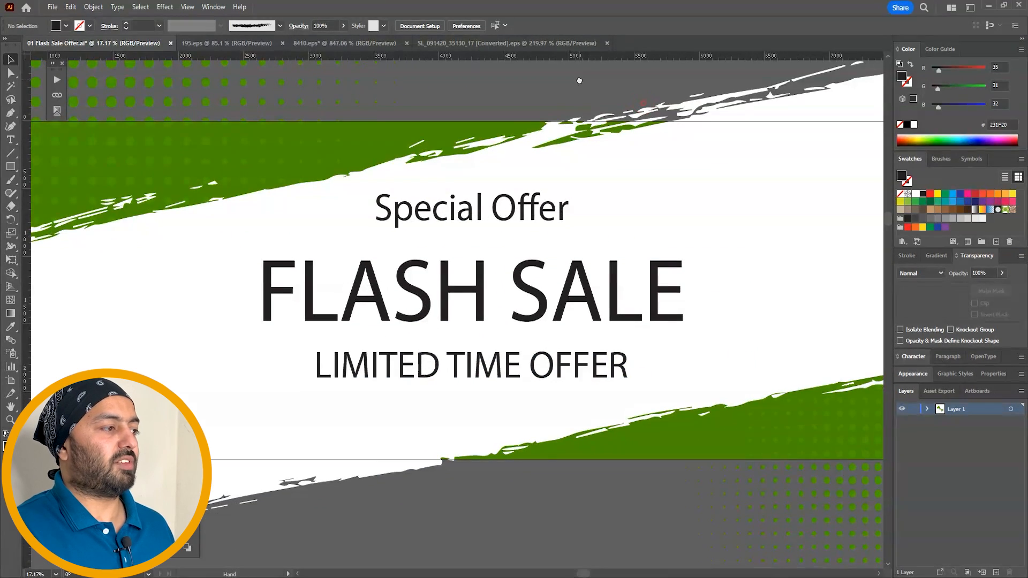
pyautogui.hotkey('ctrl', '0')
pyautogui.click(569, 138)
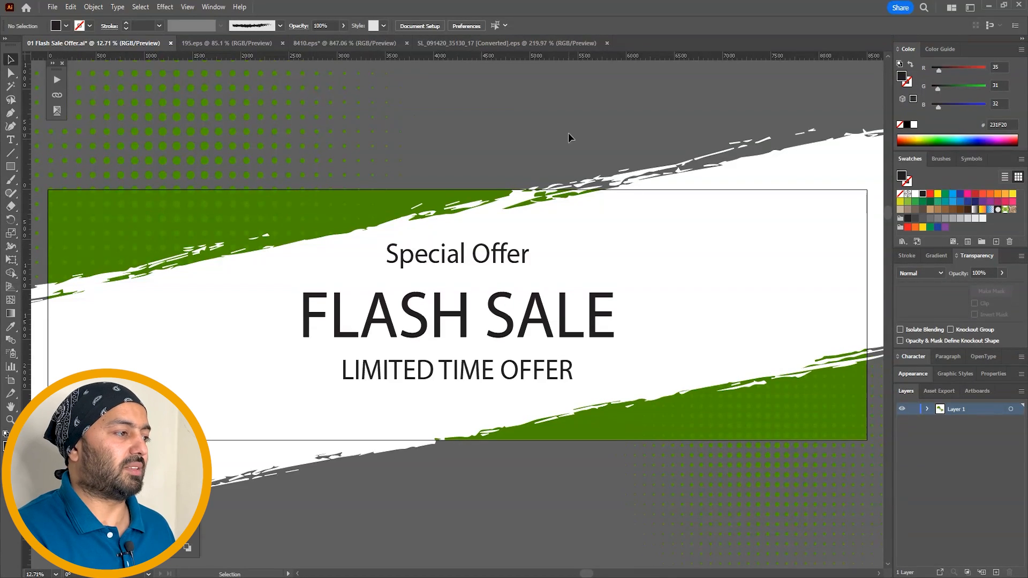
# Filter the fonts to Script and set the "Special Offer" text in Back to Black Demo.
pyautogui.click(508, 268)
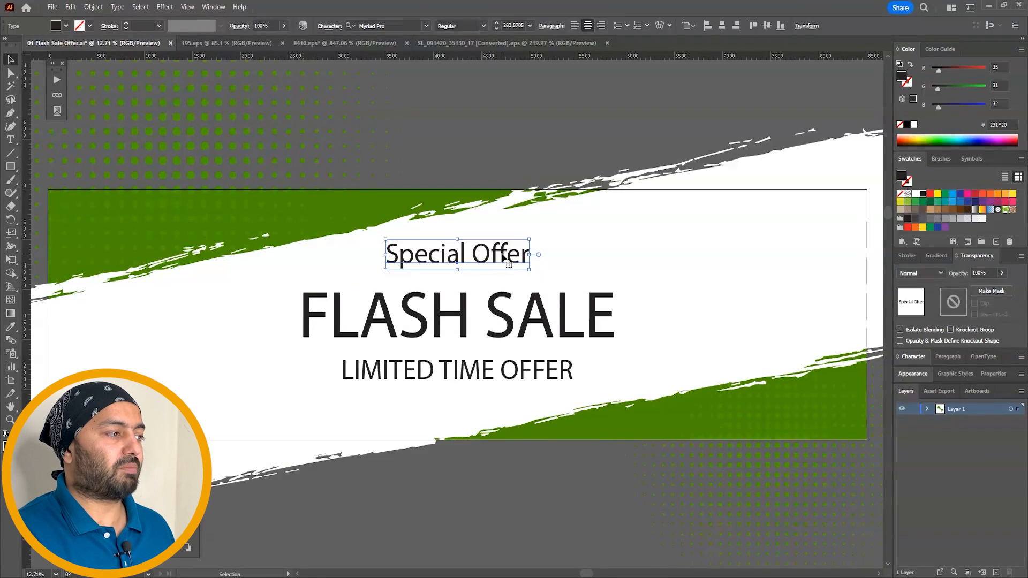
pyautogui.click(426, 26)
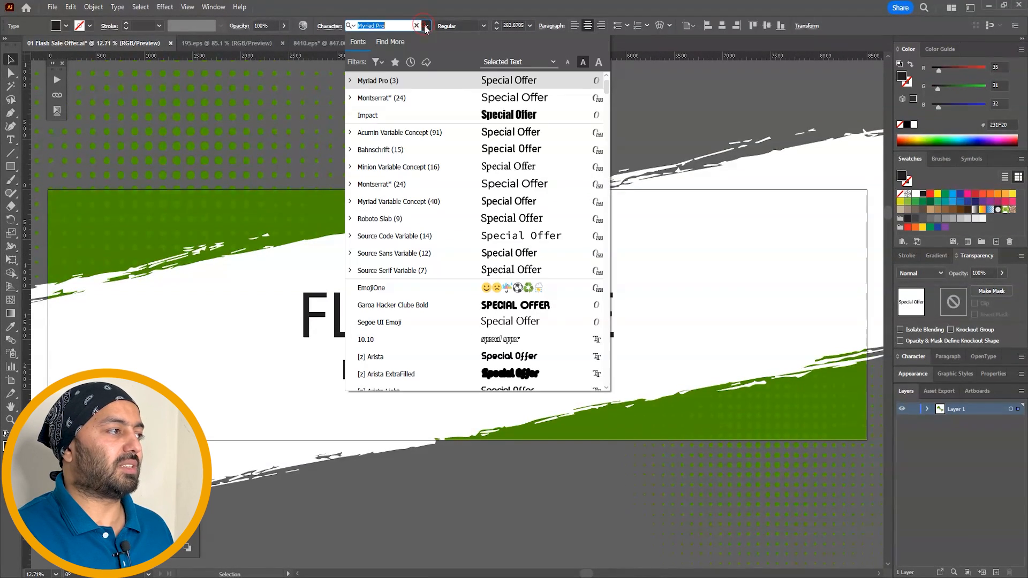
pyautogui.click(374, 63)
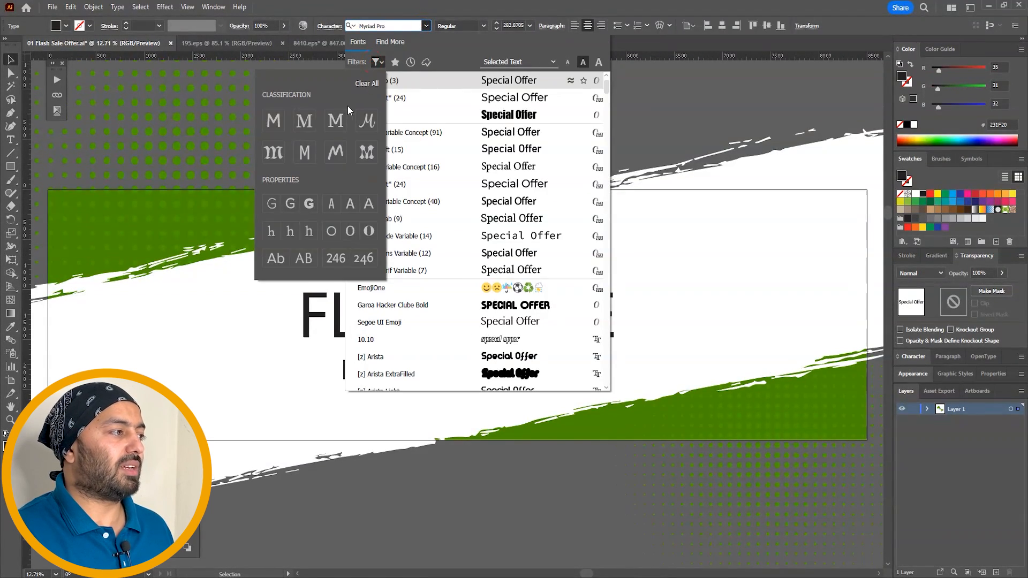
pyautogui.click(374, 124)
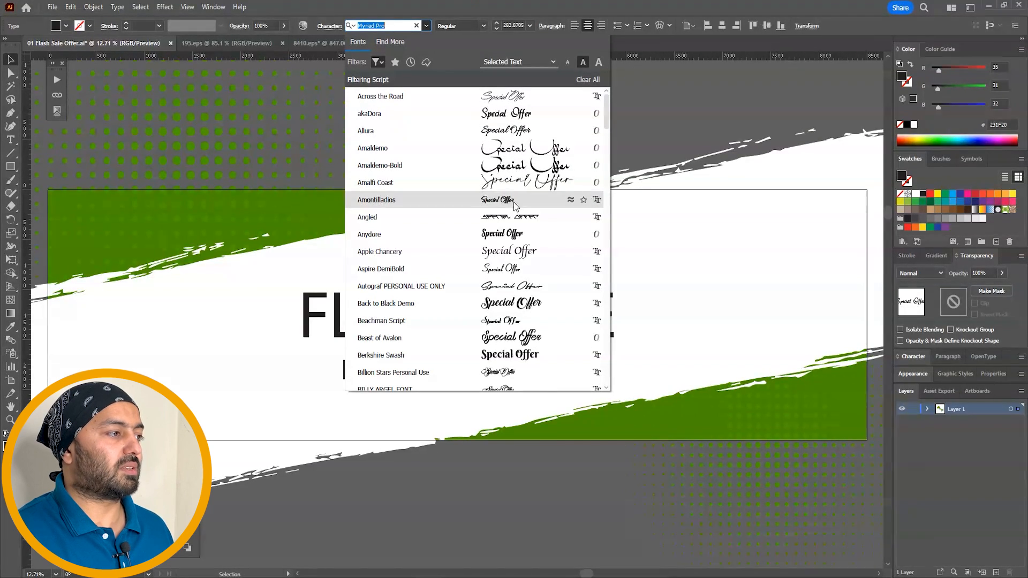
pyautogui.click(535, 303)
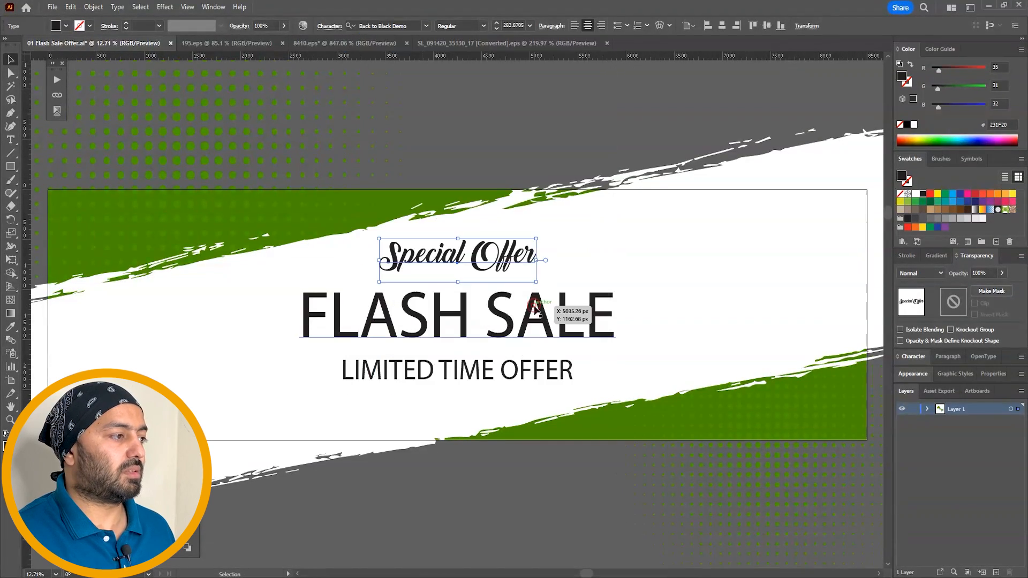
# Filter the fonts to Sans Serif, search for "CONDENSED" and set "FLASH SALE" in Encode Sans Condensed ExtraBold.
pyautogui.moveTo(507, 297); pyautogui.dragTo(242, 308)
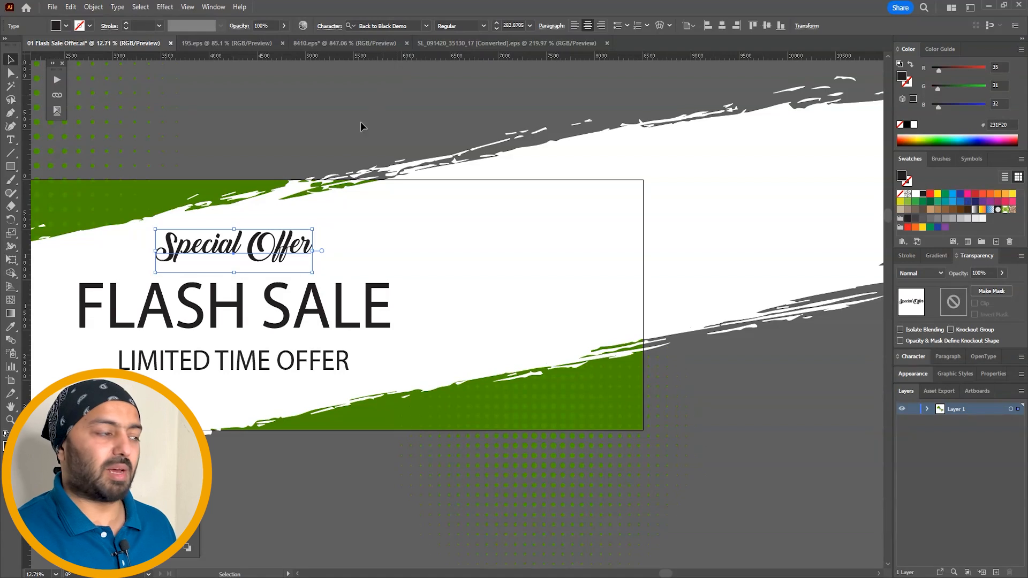
pyautogui.click(270, 299)
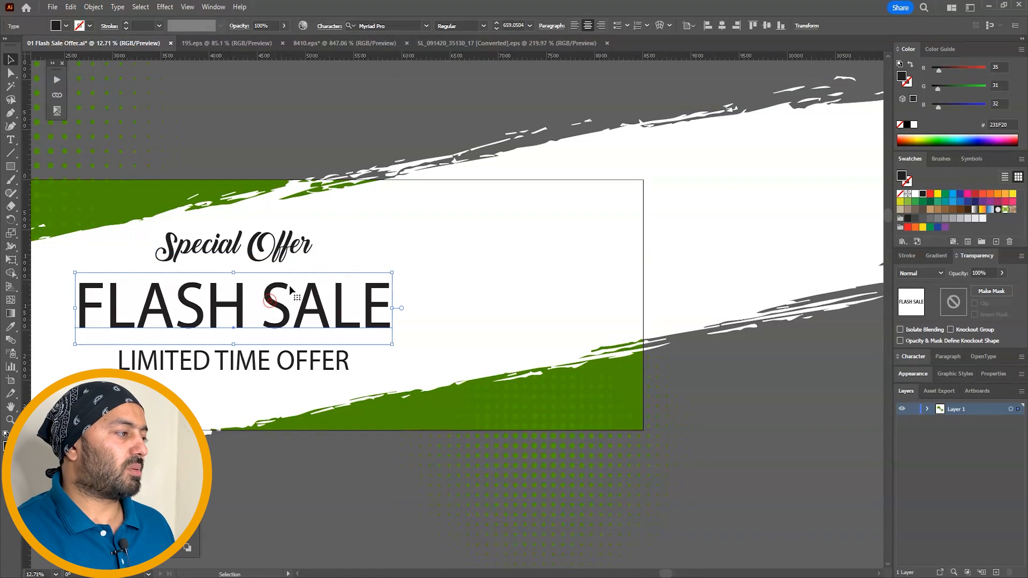
pyautogui.click(426, 26)
pyautogui.click(377, 62)
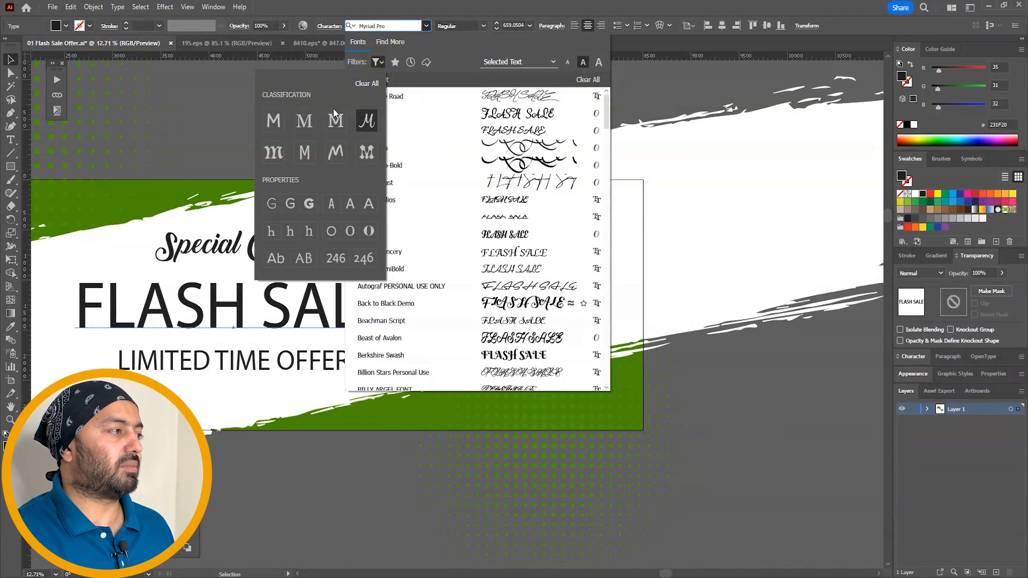
pyautogui.click(274, 121)
pyautogui.click(478, 4)
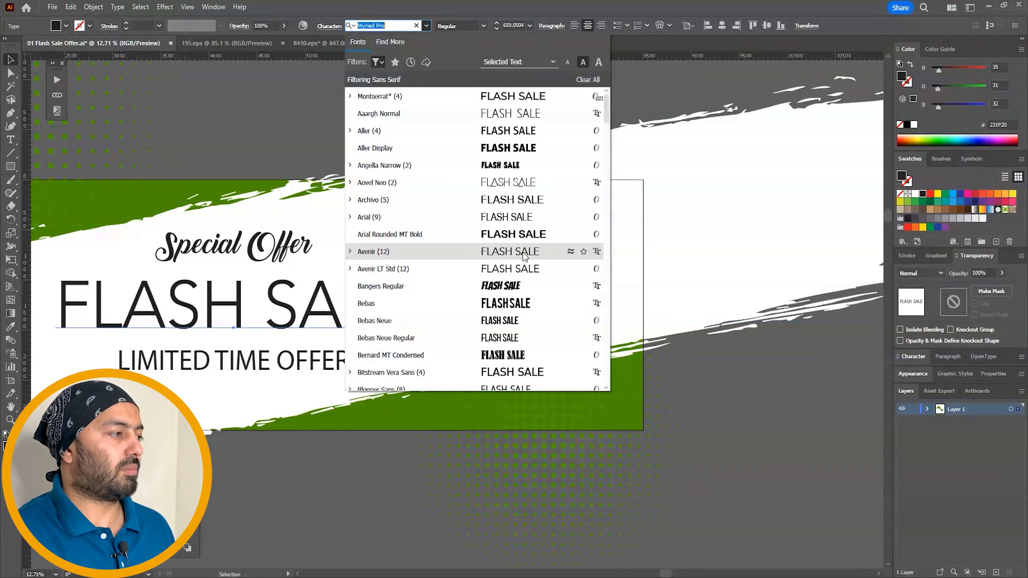
pyautogui.scroll(-4, 523, 256)
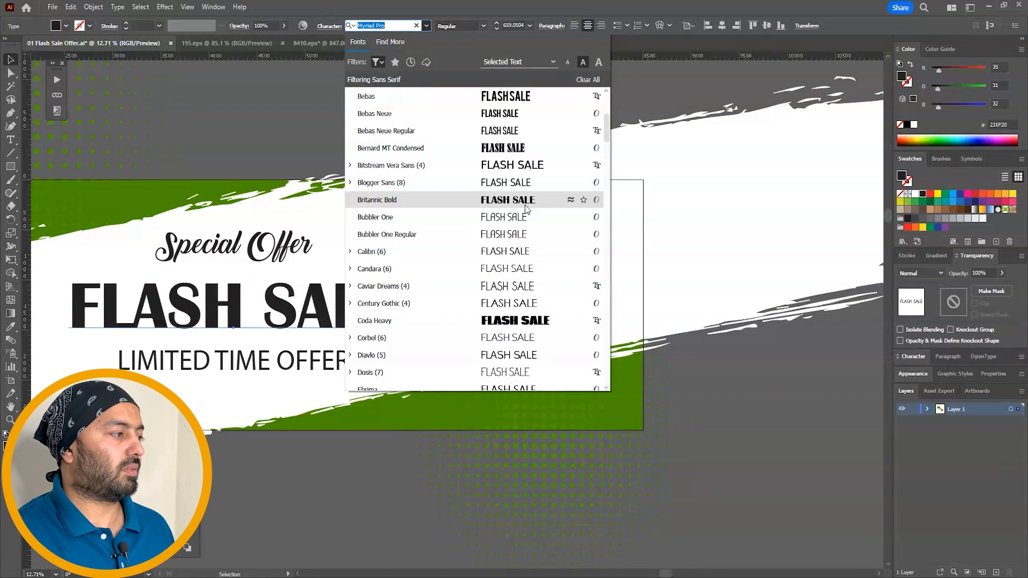
pyautogui.scroll(-3, 526, 208)
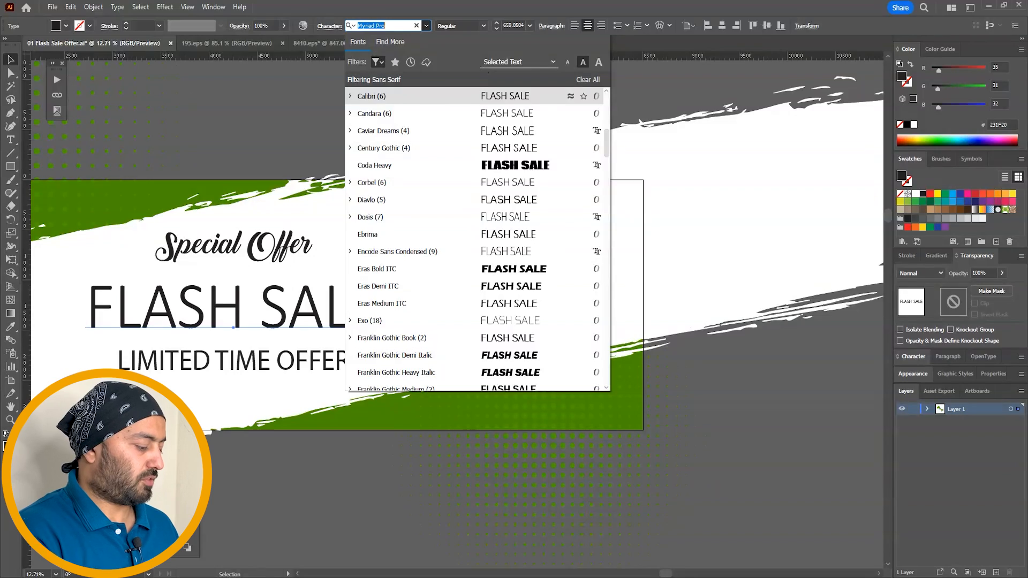
pyautogui.write('CONDENSED')
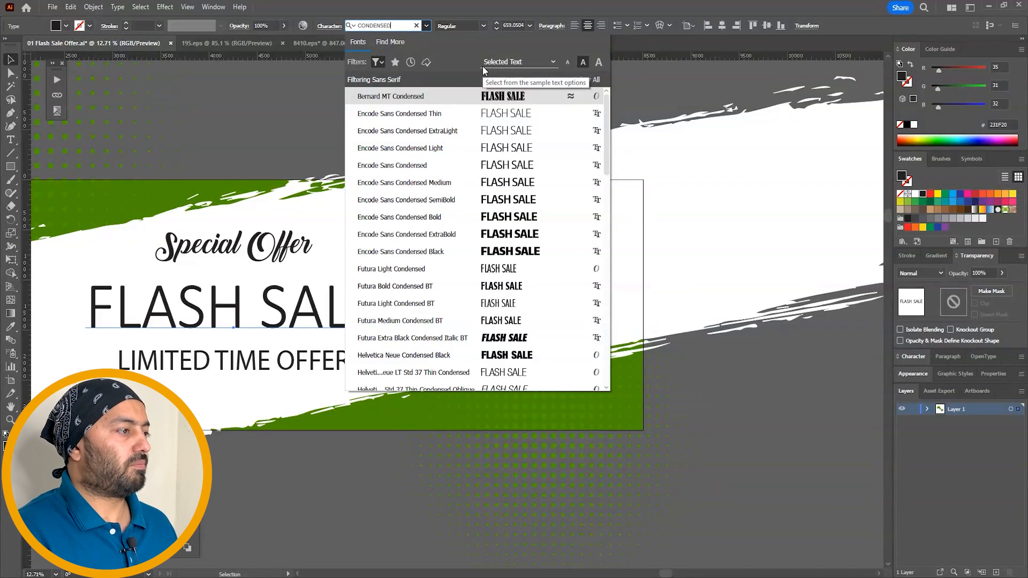
pyautogui.click(514, 238)
# Set the "LIMITED TIME OFFER" text in Encode Sans Condensed SemiBold.
pyautogui.moveTo(364, 285); pyautogui.dragTo(412, 281)
pyautogui.click(320, 362)
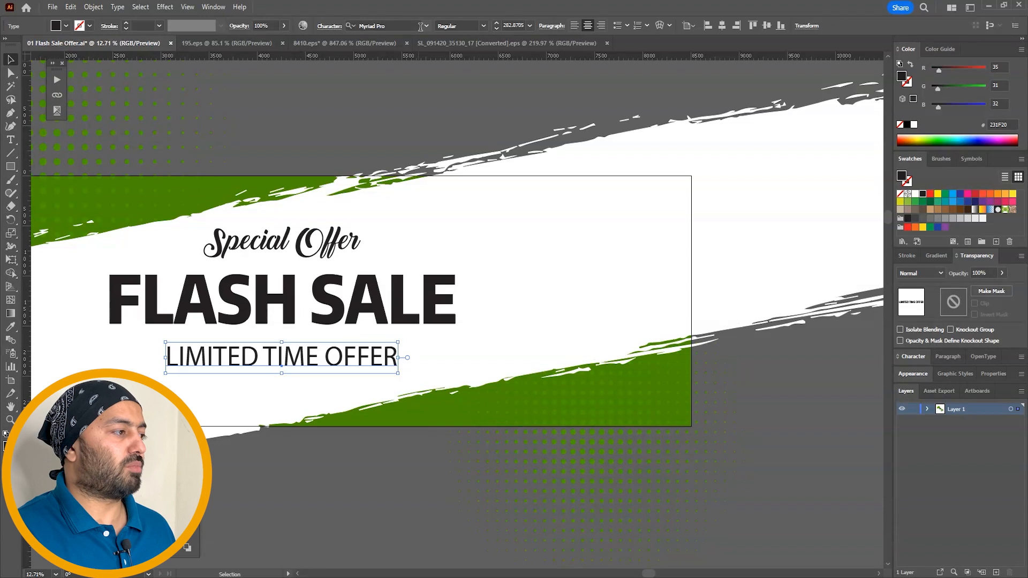
pyautogui.click(335, 310)
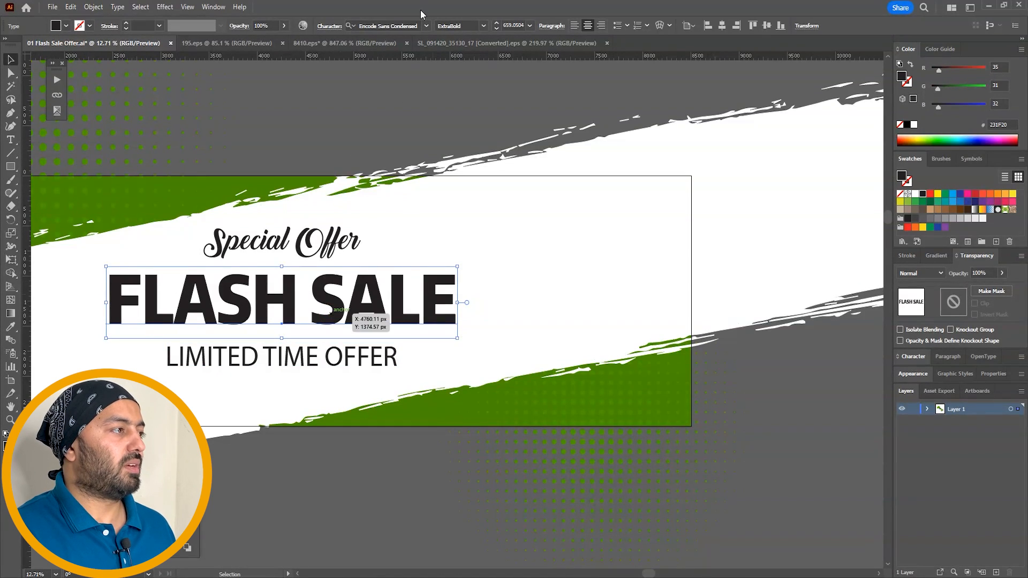
pyautogui.click(399, 25)
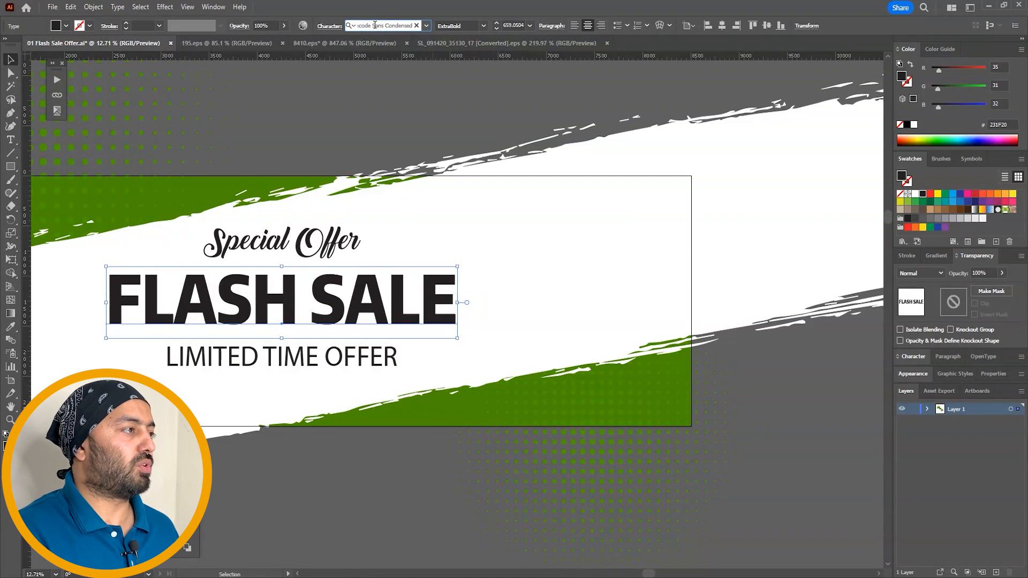
pyautogui.click(349, 360)
pyautogui.click(386, 25)
pyautogui.write('Encode Sans')
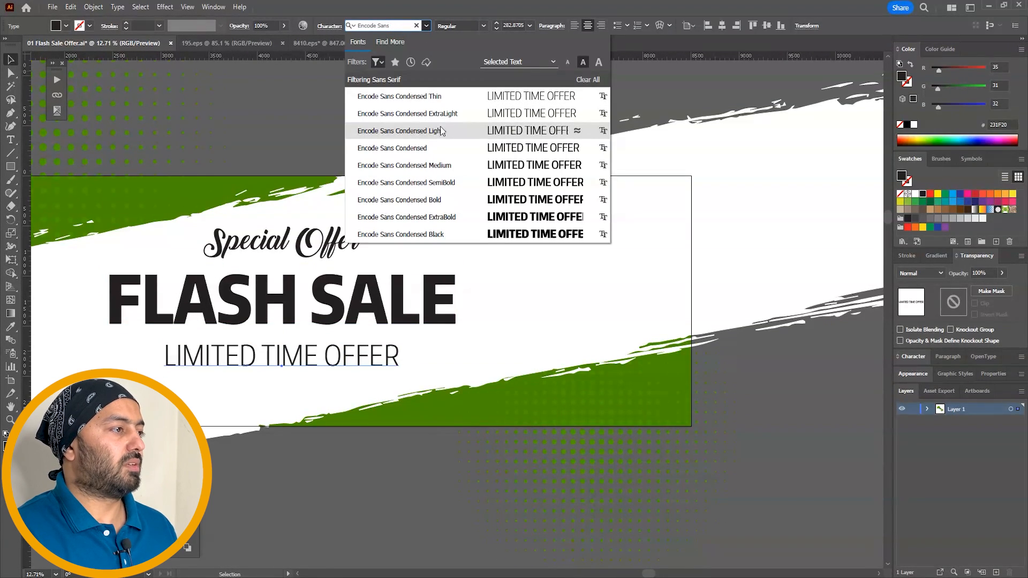
pyautogui.click(440, 185)
# Shrink "LIMITED TIME OFFER" to about 201 pt and tighten the vertical spacing between the three text lines.
pyautogui.moveTo(408, 342)
pyautogui.mouseDown()
pyautogui.moveTo(334, 354)
pyautogui.moveTo(421, 350)
pyautogui.mouseUp()
pyautogui.moveTo(413, 296); pyautogui.dragTo(413, 303)
pyautogui.moveTo(407, 245); pyautogui.dragTo(408, 259)
pyautogui.moveTo(405, 355); pyautogui.dragTo(405, 356)
# Set the tracking of the "LIMITED TIME OFFER" text to 150.
pyautogui.click(921, 362)
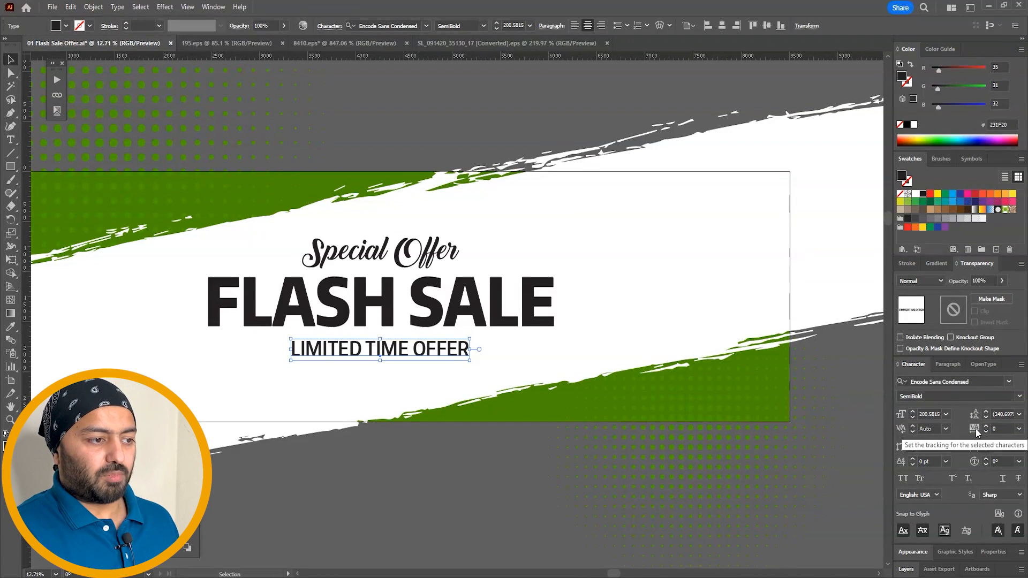
pyautogui.click(1001, 428)
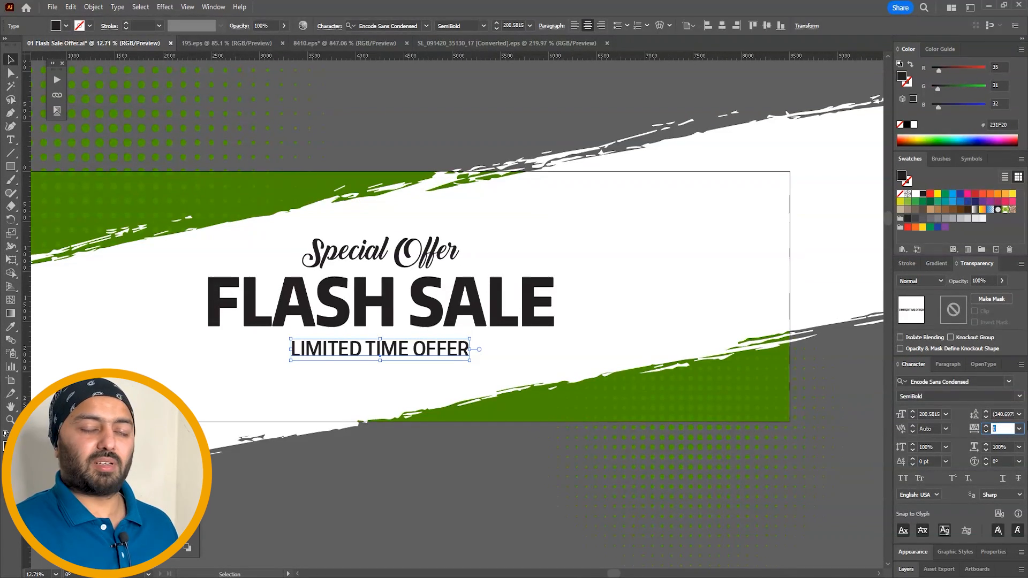
pyautogui.write('15')
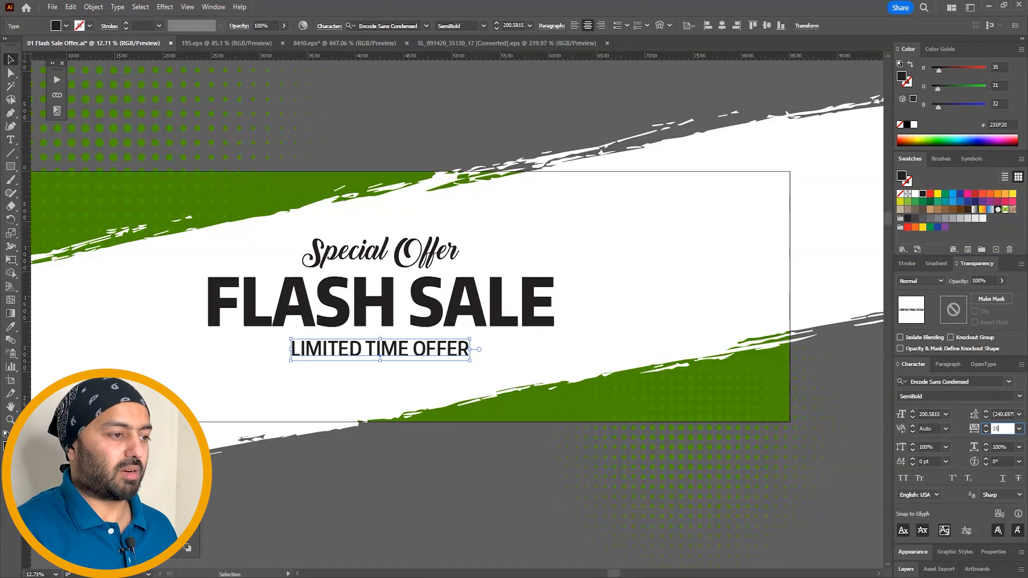
pyautogui.write('0')
pyautogui.press('Return')
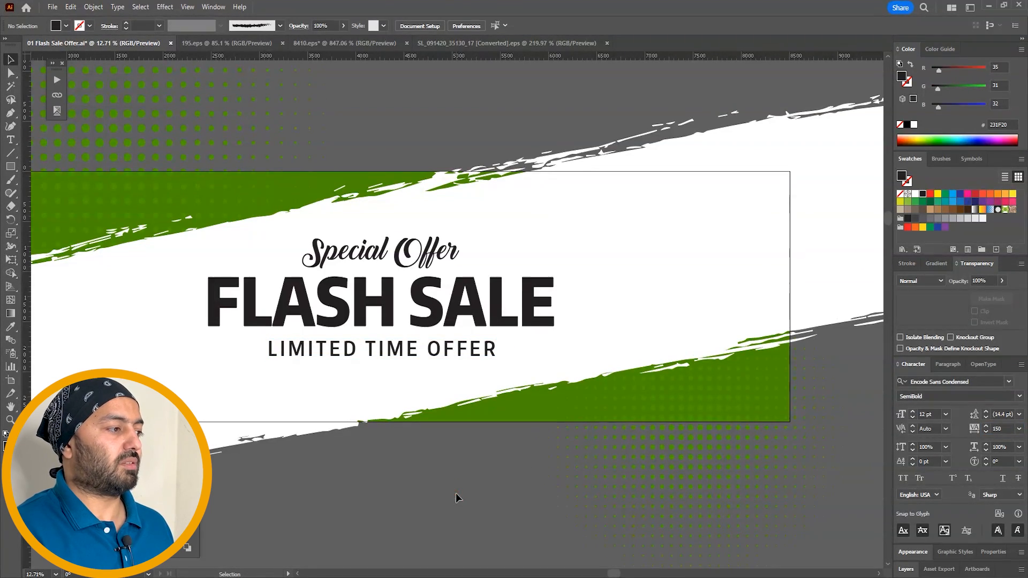
# Fill the "Special Offer", "FLASH SALE" and "LIMITED TIME OFFER" texts with the dark green swatch 006838.
pyautogui.click(470, 352)
pyautogui.keyDown('shift'); pyautogui.click(463, 308); pyautogui.keyUp('shift')
pyautogui.keyDown('shift'); pyautogui.click(445, 249); pyautogui.keyUp('shift')
pyautogui.press('i')
pyautogui.click(374, 178)
pyautogui.press('v')
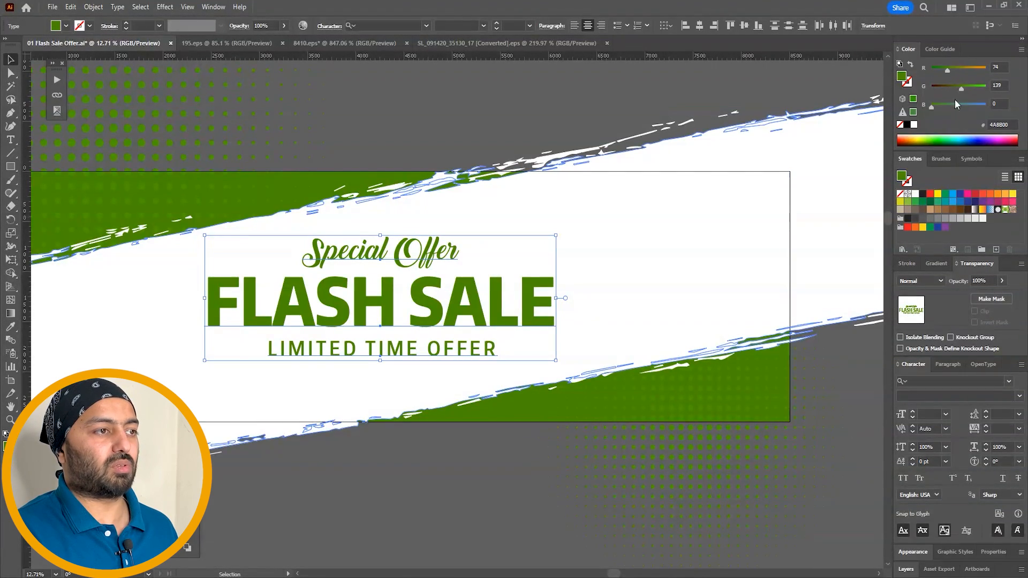
pyautogui.click(930, 201)
pyautogui.click(467, 103)
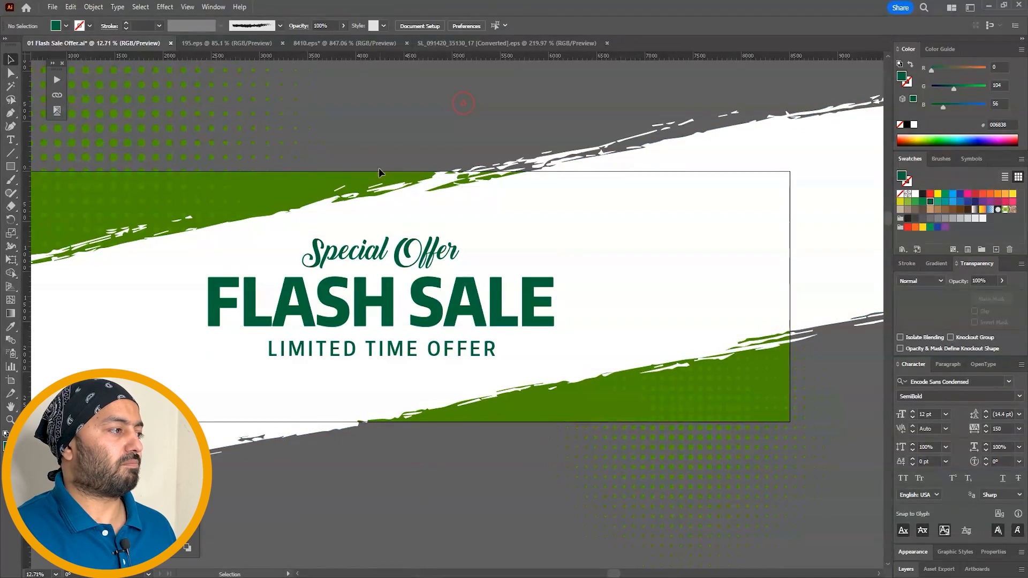
# Give the green background box a linear gradient fill with its end stop set to dark green 006838.
pyautogui.click(379, 170)
pyautogui.click(930, 202)
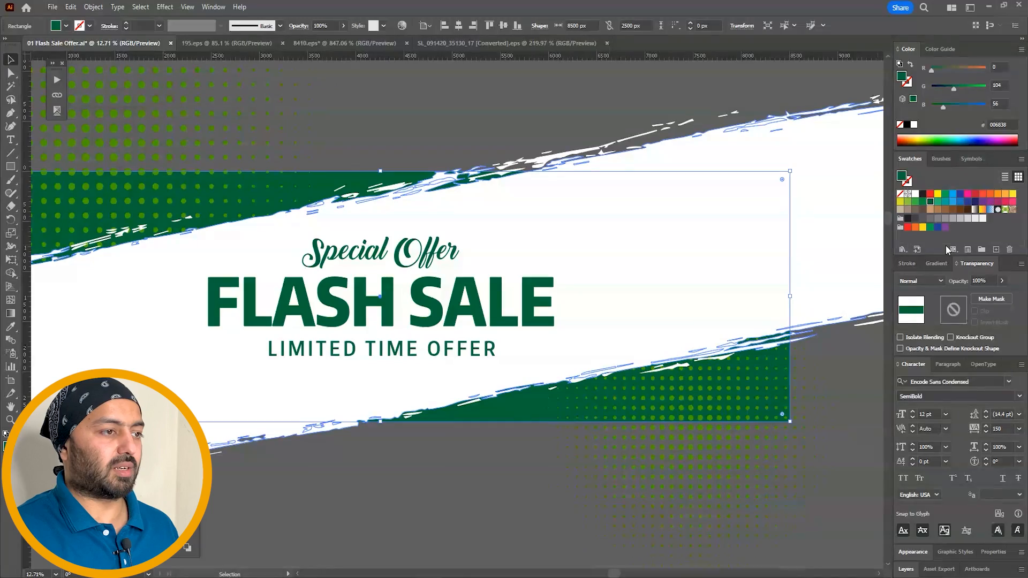
pyautogui.click(935, 263)
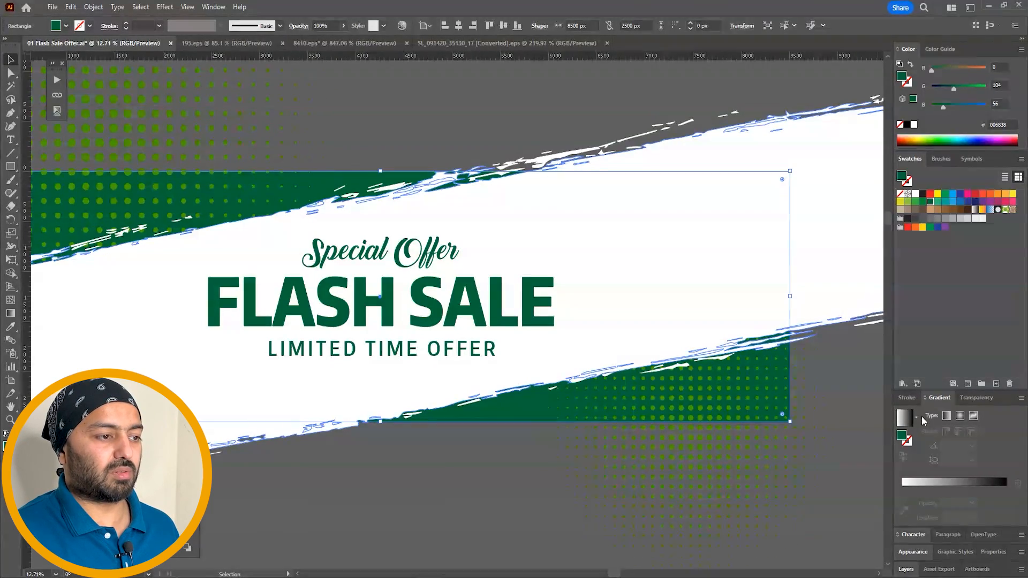
pyautogui.click(946, 416)
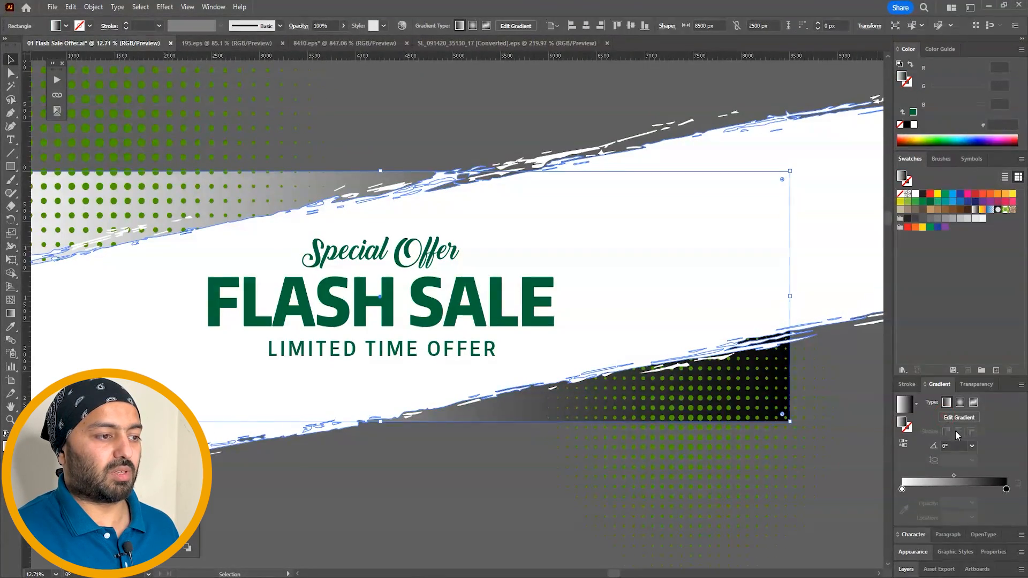
pyautogui.doubleClick(1005, 489)
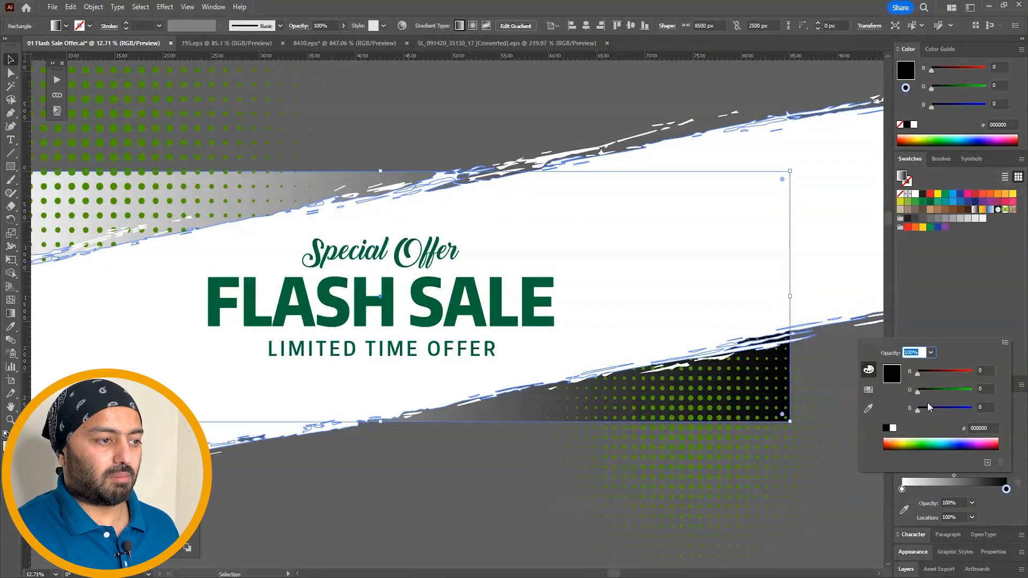
pyautogui.click(869, 390)
pyautogui.click(900, 373)
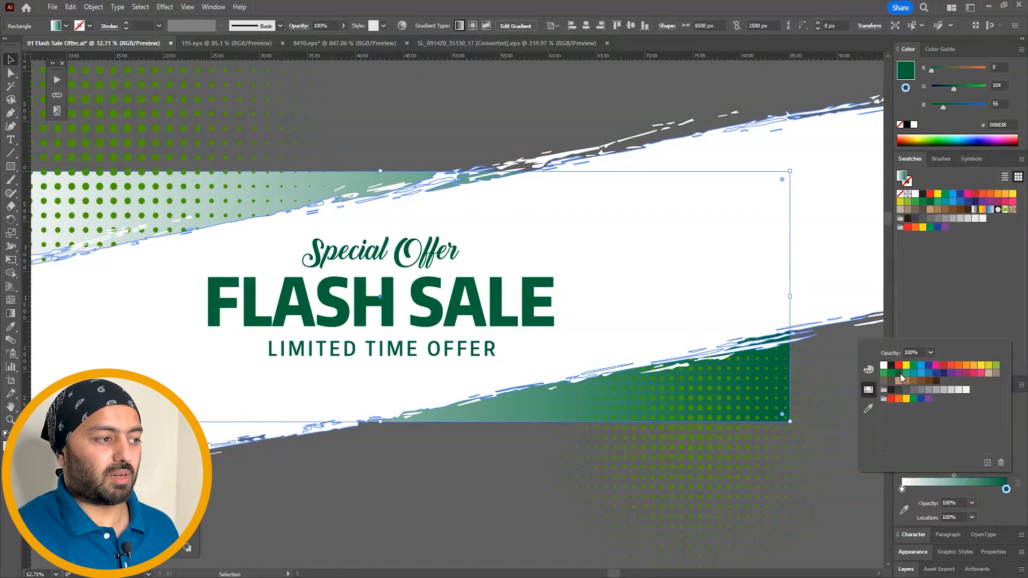
# Move the background box below the artwork and set its gradient's start stop to green 009444.
pyautogui.doubleClick(902, 489)
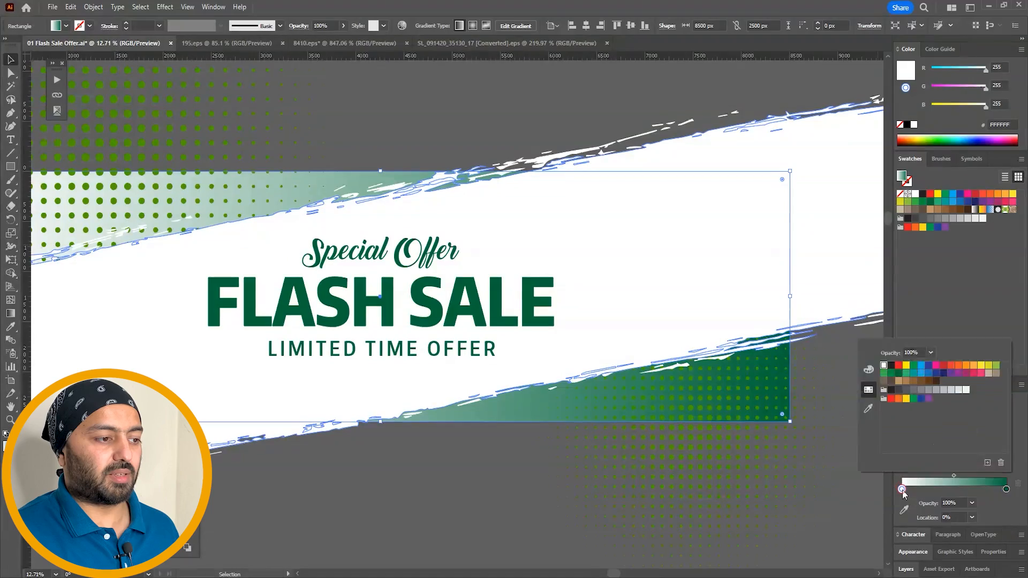
pyautogui.click(899, 373)
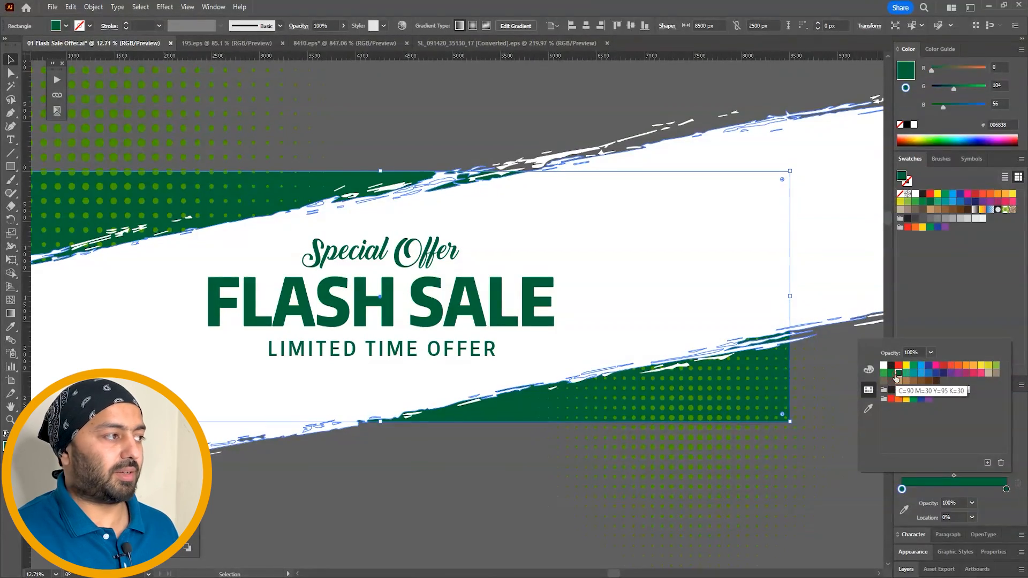
pyautogui.click(960, 296)
pyautogui.moveTo(534, 96); pyautogui.dragTo(574, 95)
pyautogui.moveTo(563, 405); pyautogui.dragTo(599, 257)
pyautogui.moveTo(532, 245); pyautogui.dragTo(533, 399)
pyautogui.moveTo(509, 358); pyautogui.dragTo(433, 344)
pyautogui.doubleClick(901, 489)
pyautogui.click(892, 373)
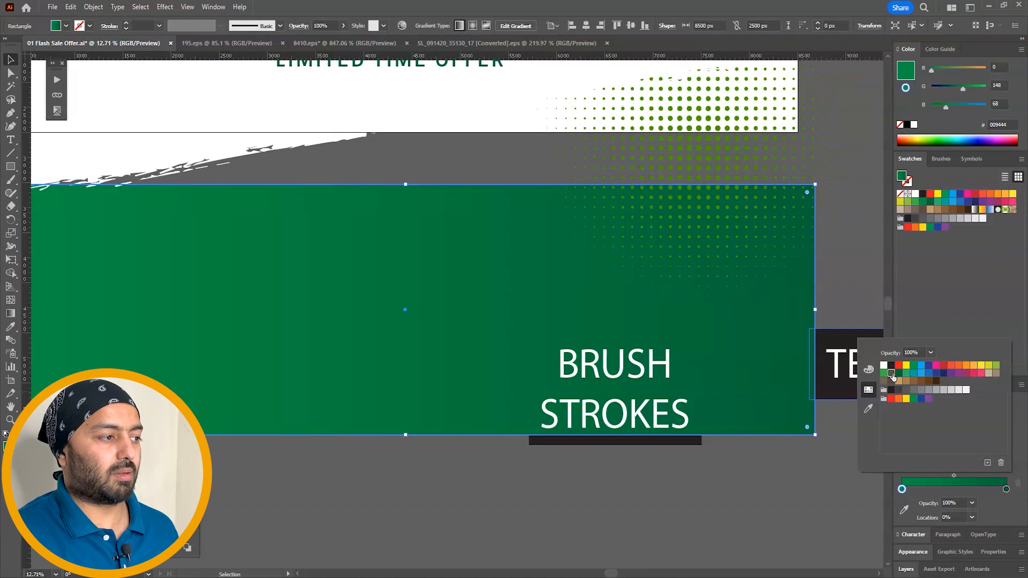
pyautogui.click(535, 332)
pyautogui.moveTo(454, 249); pyautogui.dragTo(536, 362)
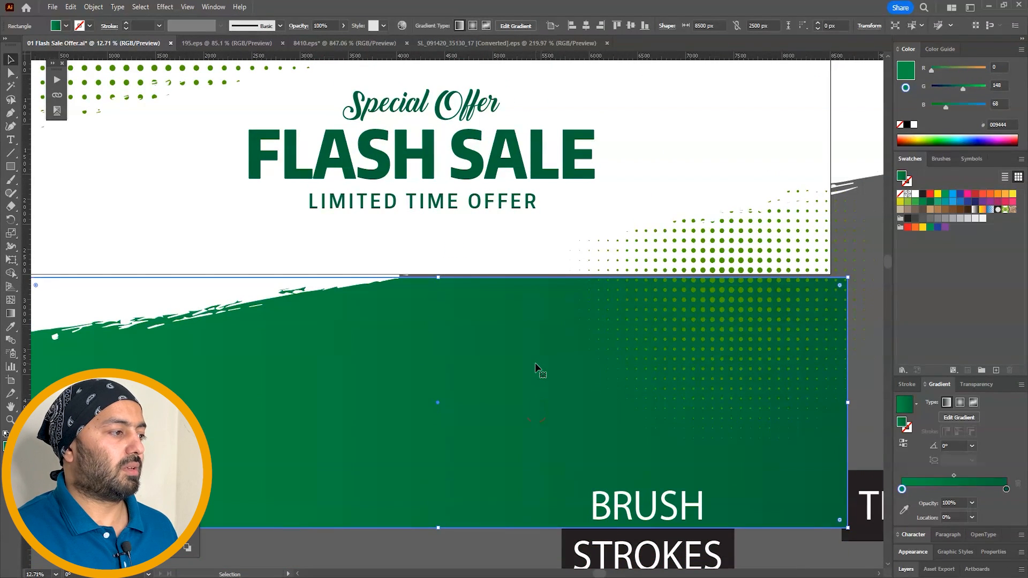
# Set the box's gradient angle to -90° and centre the box horizontally and vertically on the artboard.
pyautogui.click(953, 446)
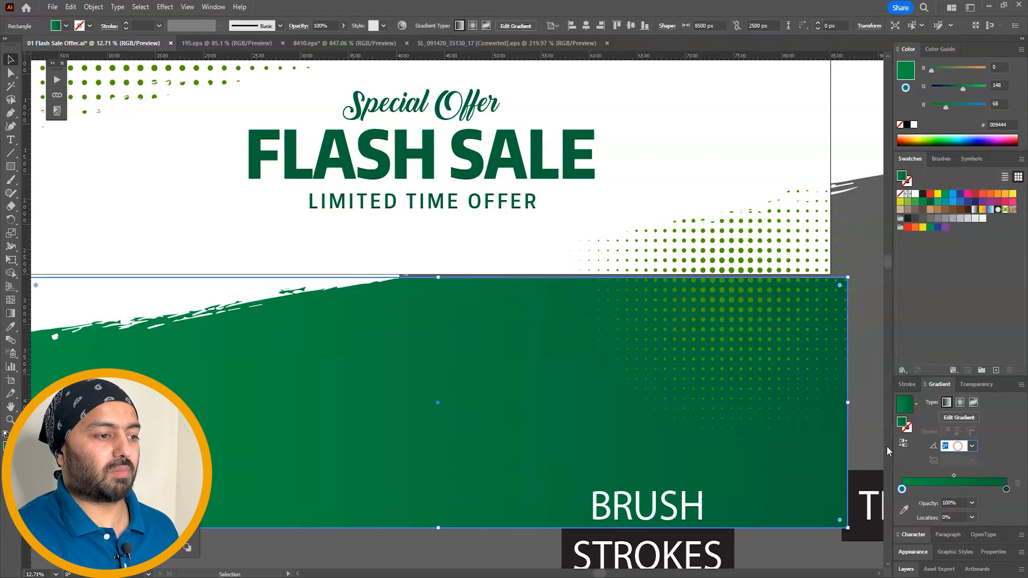
pyautogui.write('-90')
pyautogui.press('Return')
pyautogui.moveTo(458, 440); pyautogui.dragTo(456, 348)
pyautogui.click(631, 25)
pyautogui.click(586, 25)
pyautogui.moveTo(486, 289); pyautogui.dragTo(484, 468)
pyautogui.click(469, 510)
pyautogui.moveTo(416, 486); pyautogui.dragTo(490, 502)
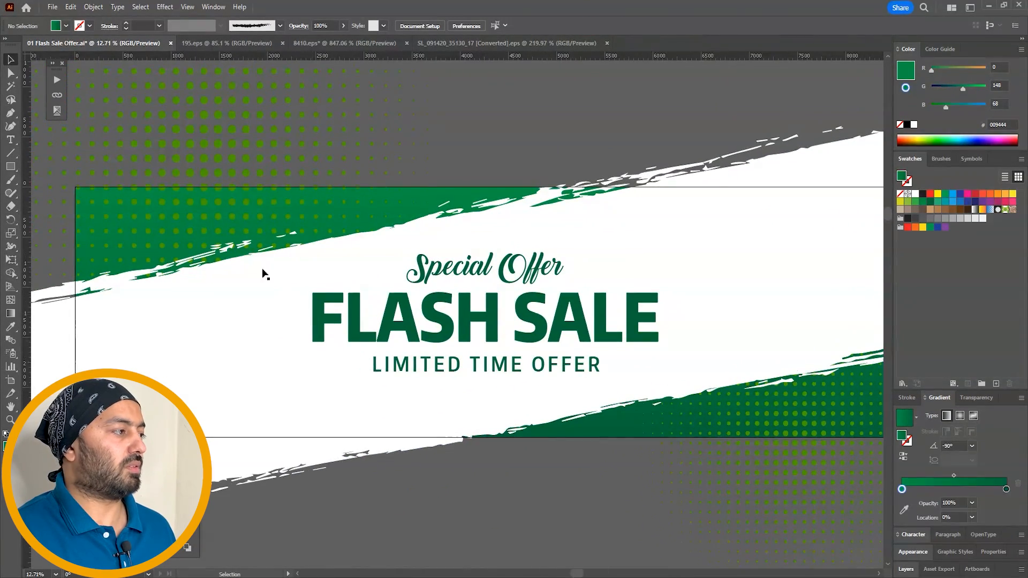
# Try the background box's fill, sampled with the Eyedropper, on the upper halftone dots.
pyautogui.click(232, 215)
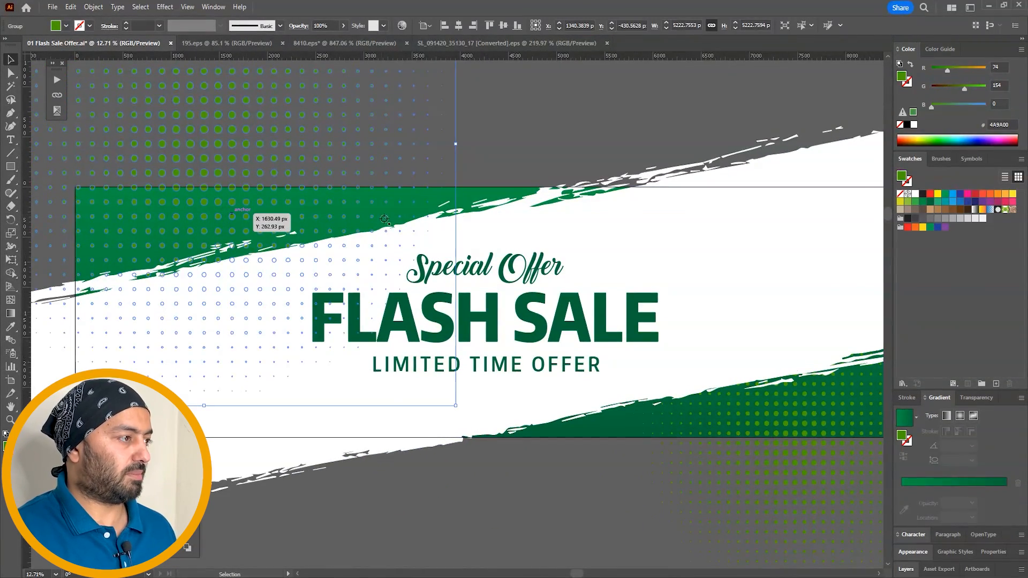
pyautogui.press('i')
pyautogui.click(460, 186)
pyautogui.press('v')
pyautogui.click(490, 156)
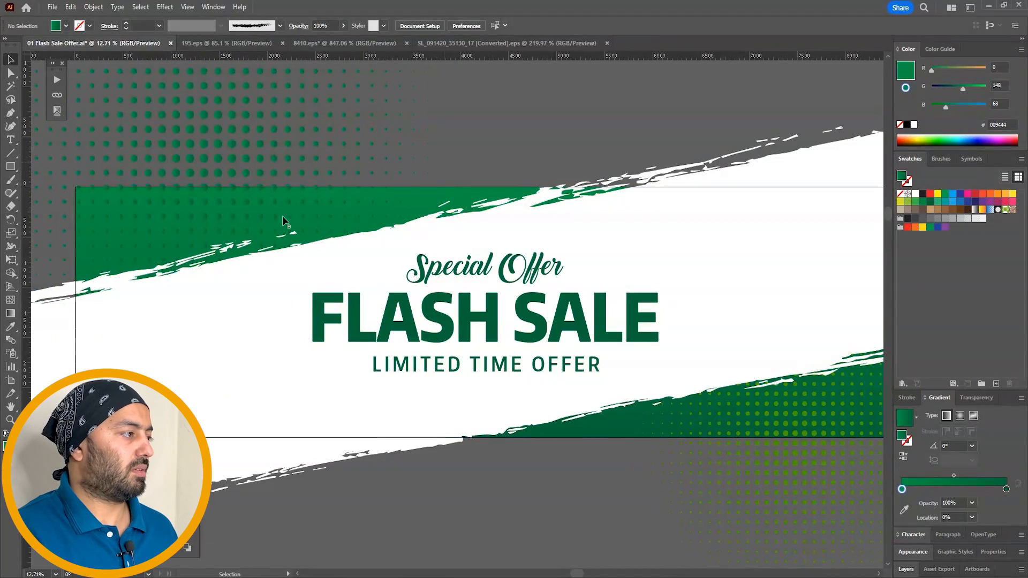
# Fill the upper halftone dots with the lighter green swatch 39B54A.
pyautogui.click(285, 224)
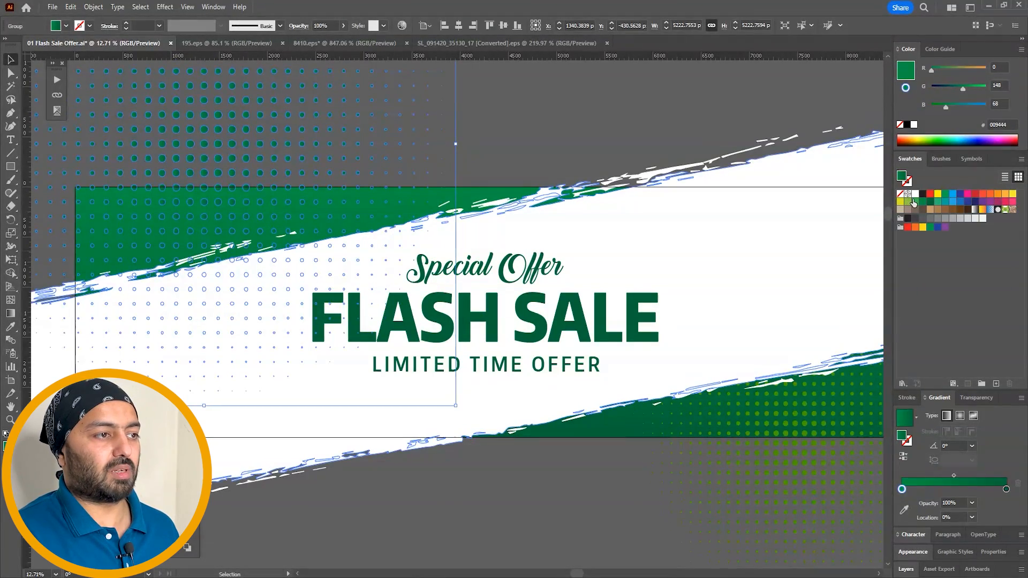
pyautogui.click(916, 202)
pyautogui.click(516, 131)
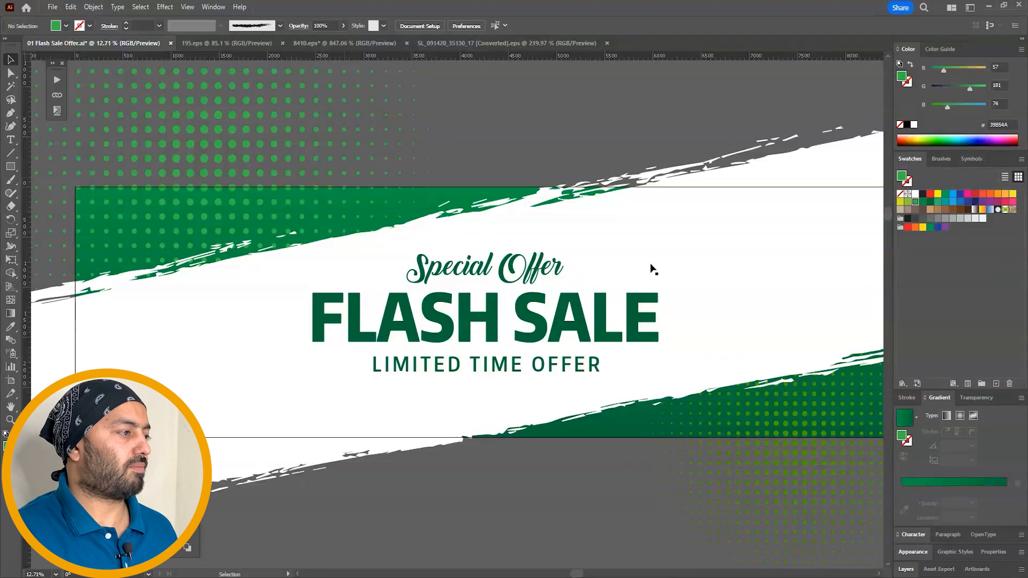
# Match the lower halftone's fill to the upper halftone's light green with the Eyedropper.
pyautogui.click(852, 418)
pyautogui.press('i')
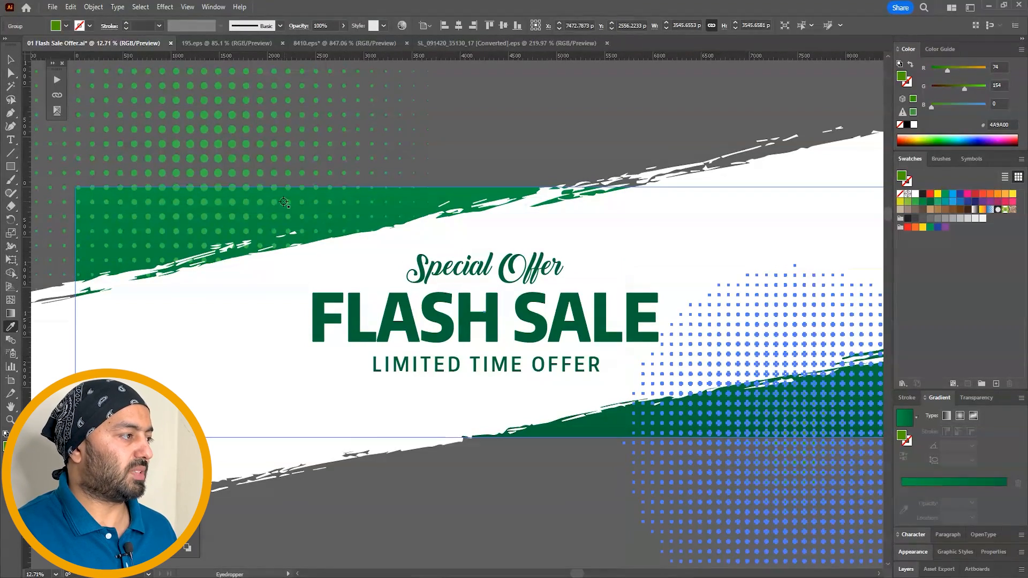
pyautogui.click(284, 202)
pyautogui.press('v')
pyautogui.click(572, 141)
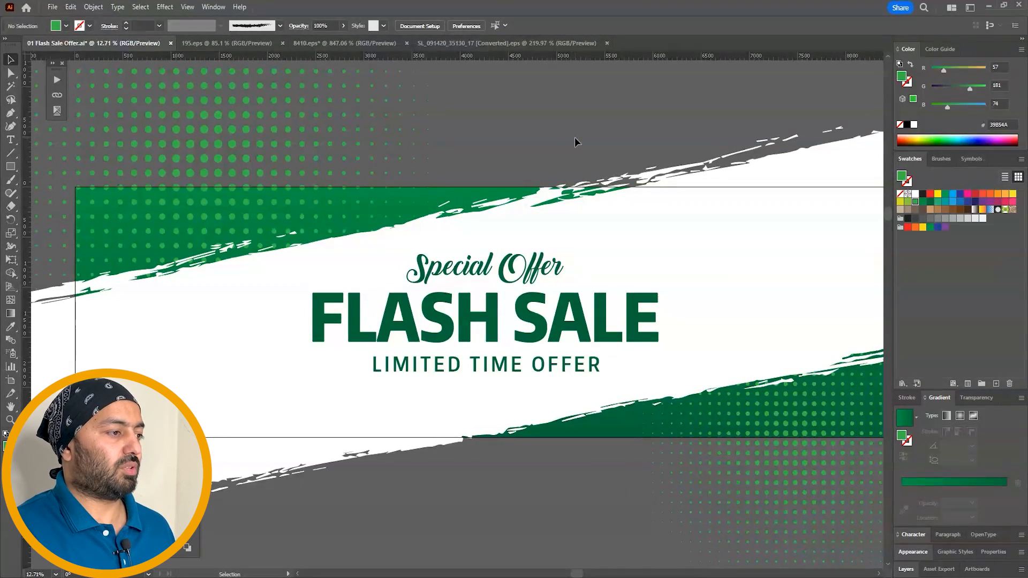
# Save the flash sale banner document.
pyautogui.hotkey('ctrl', '-')
pyautogui.hotkey('ctrl', '-')
pyautogui.moveTo(544, 159); pyautogui.dragTo(524, 121)
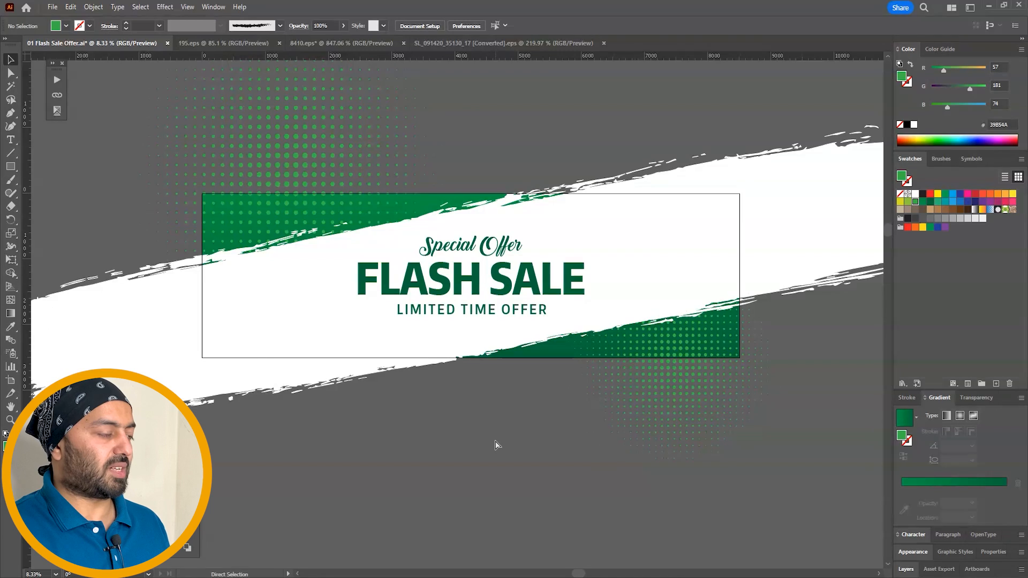
pyautogui.hotkey('ctrl', '-')
pyautogui.press('a')
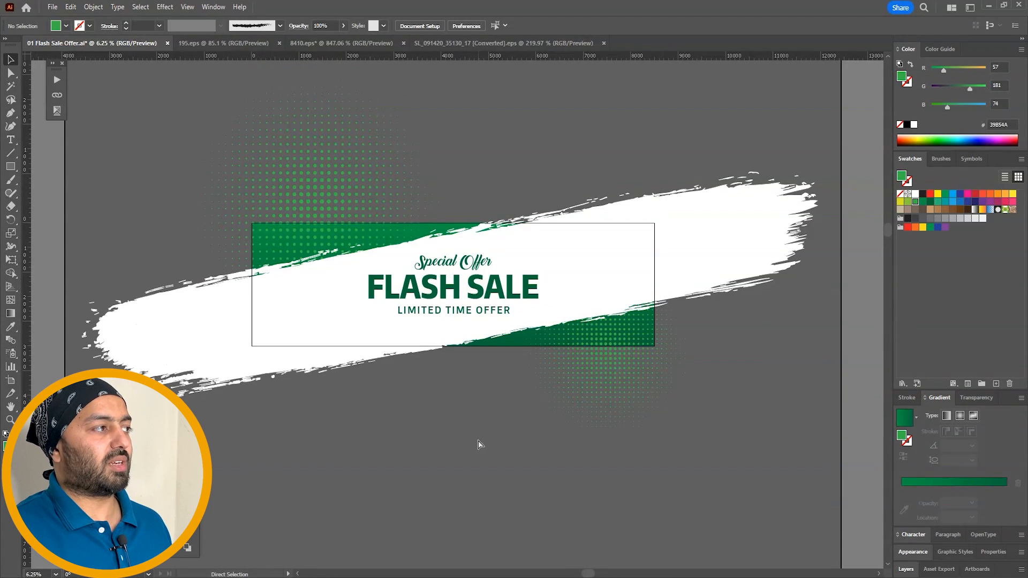
pyautogui.hotkey('ctrl', 's')
pyautogui.press('v')
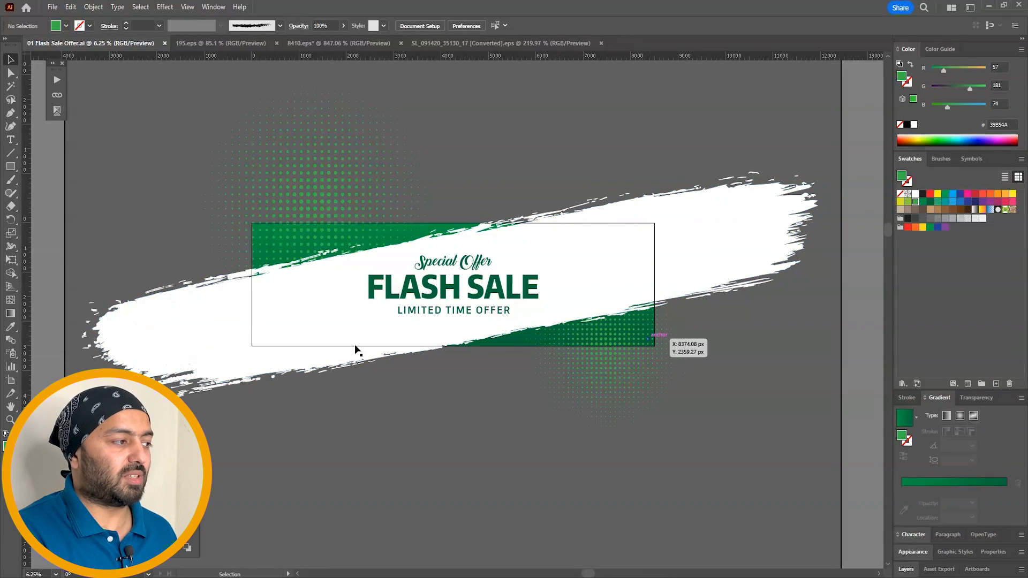
# Inspect the banner with the panels hidden and check the artboard's bounds with the Artboard tool.
pyautogui.scroll(1, 219, 361)
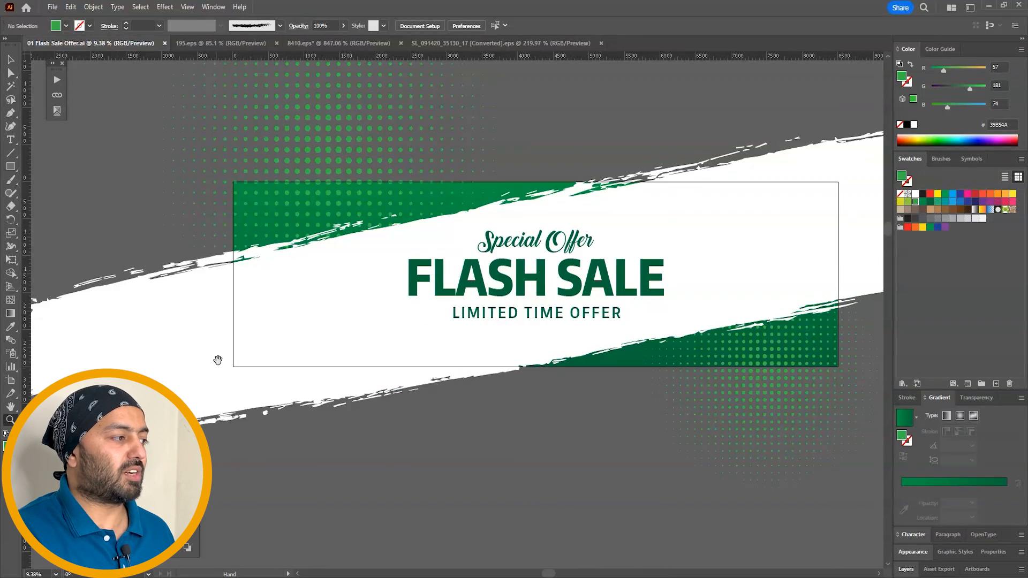
pyautogui.press('Tab')
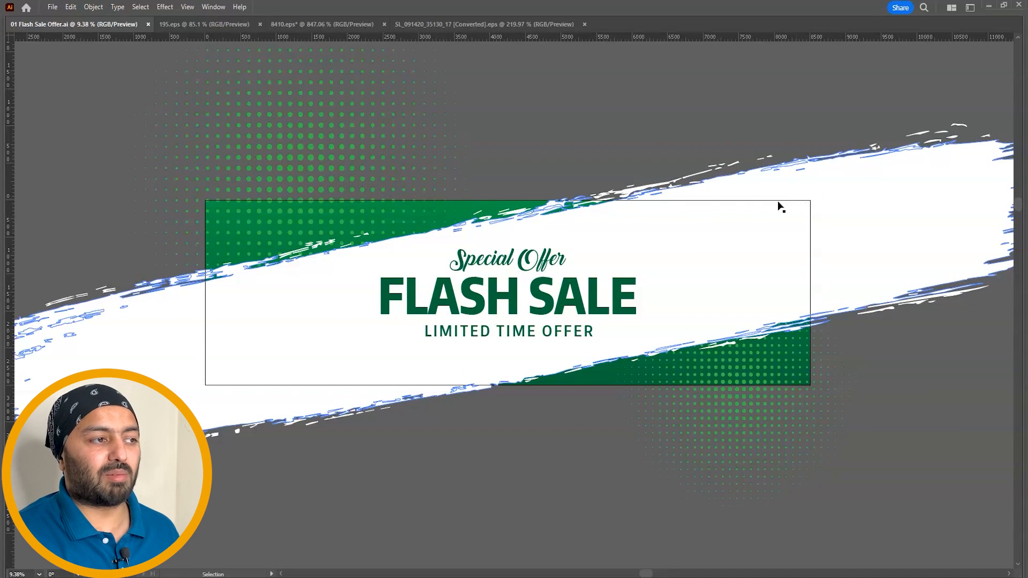
pyautogui.hotkey('shift', 'o')
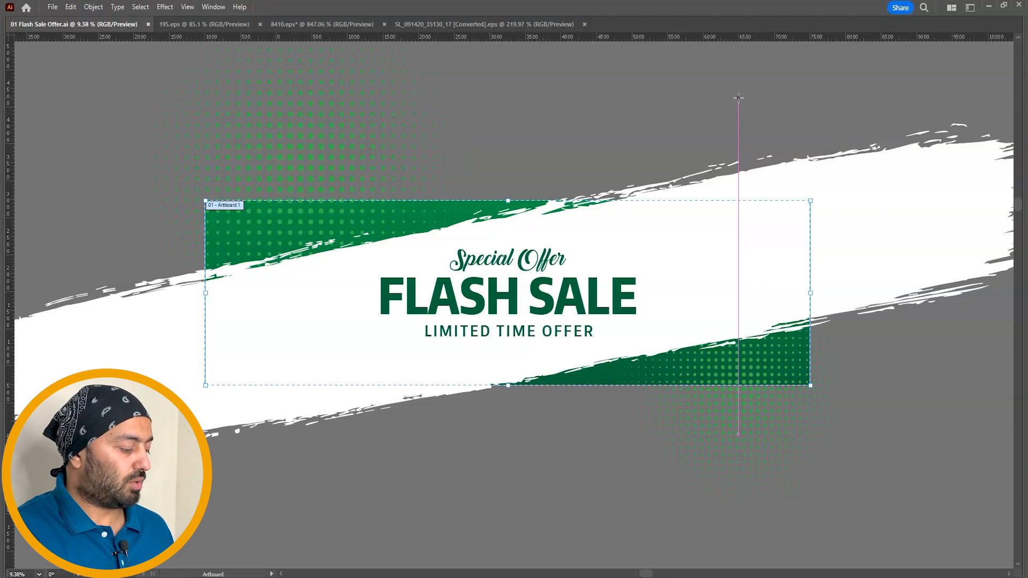
pyautogui.press('Escape')
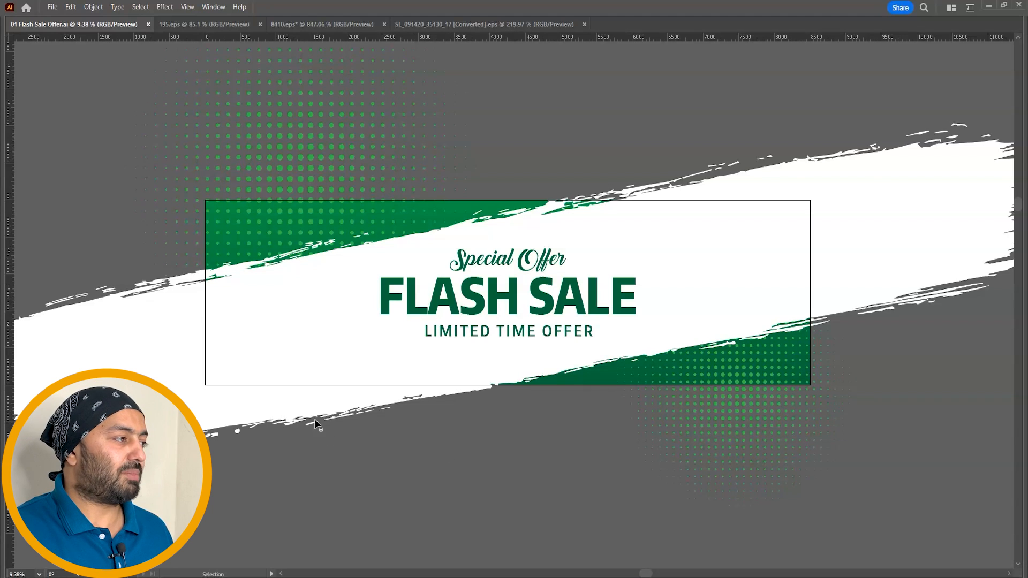
pyautogui.press('Tab')
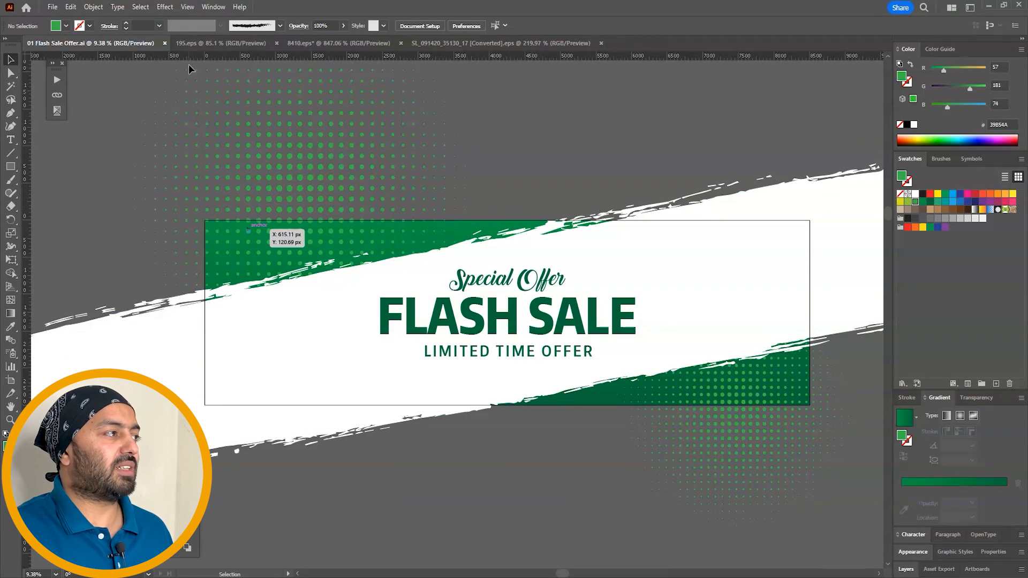
# Preview the banner cropped to the artboard in Trim View and return to the normal view.
pyautogui.click(186, 7)
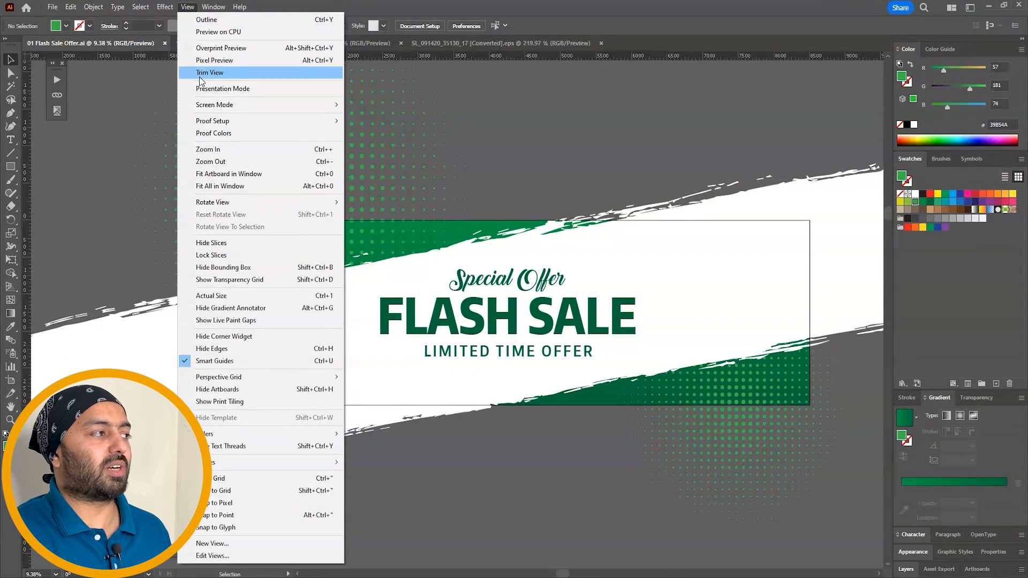
pyautogui.click(200, 75)
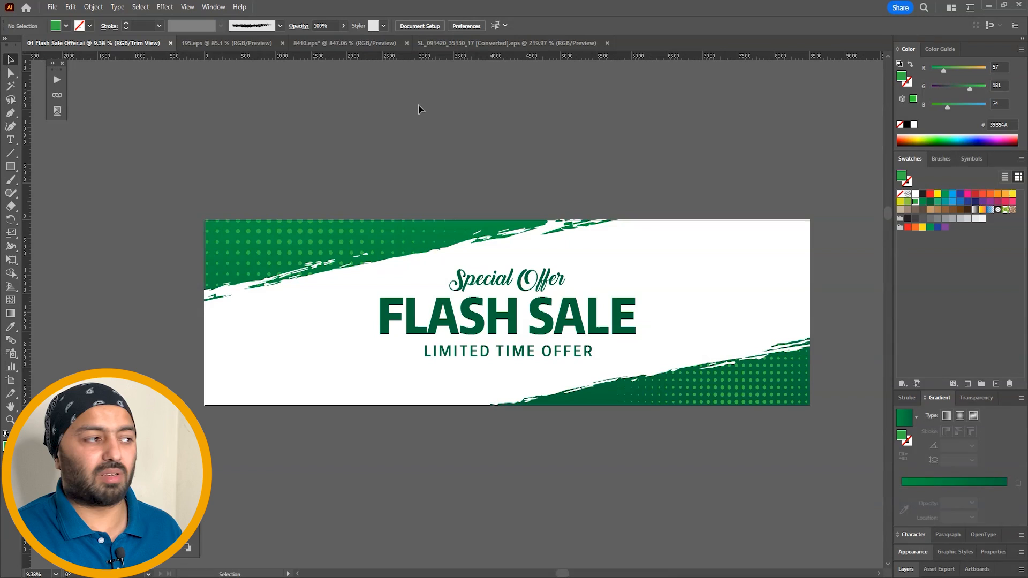
pyautogui.click(187, 7)
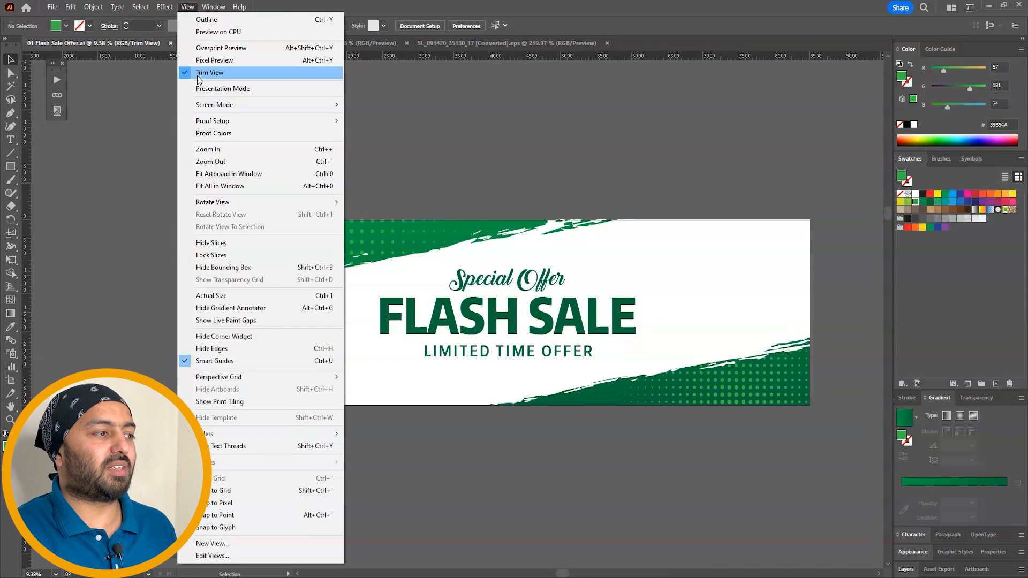
pyautogui.click(446, 81)
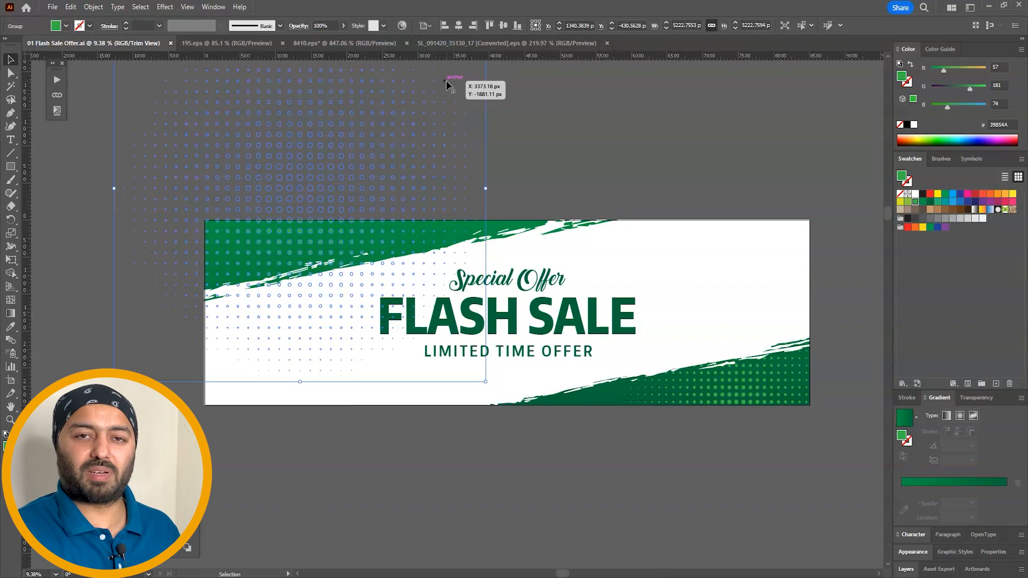
pyautogui.click(718, 98)
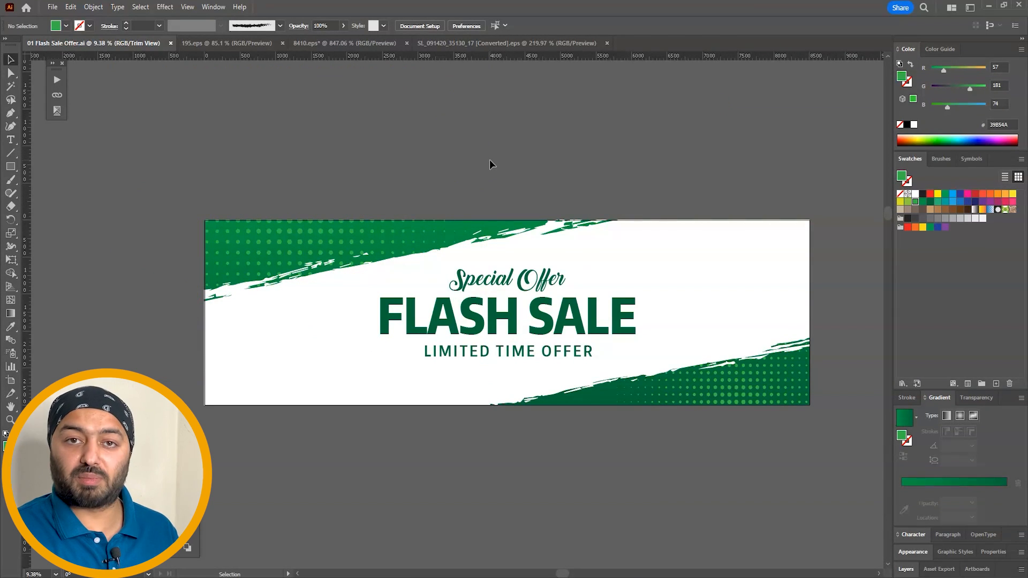
pyautogui.click(188, 6)
pyautogui.click(201, 71)
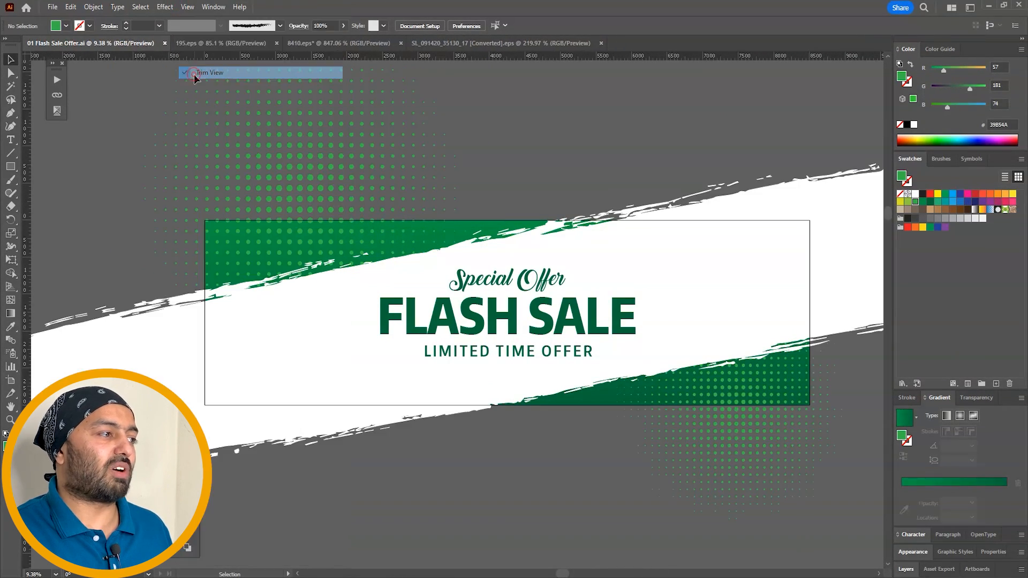
# Draw a yellow-filled rectangle about 7295 x 2119 px and place it just below the banner.
pyautogui.moveTo(558, 153); pyautogui.dragTo(551, 152)
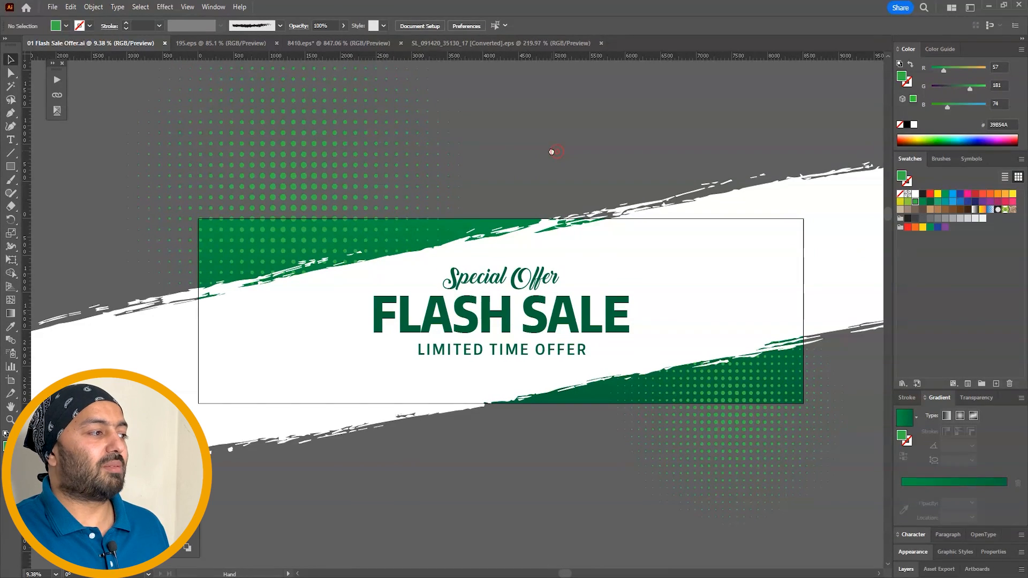
pyautogui.click(11, 168)
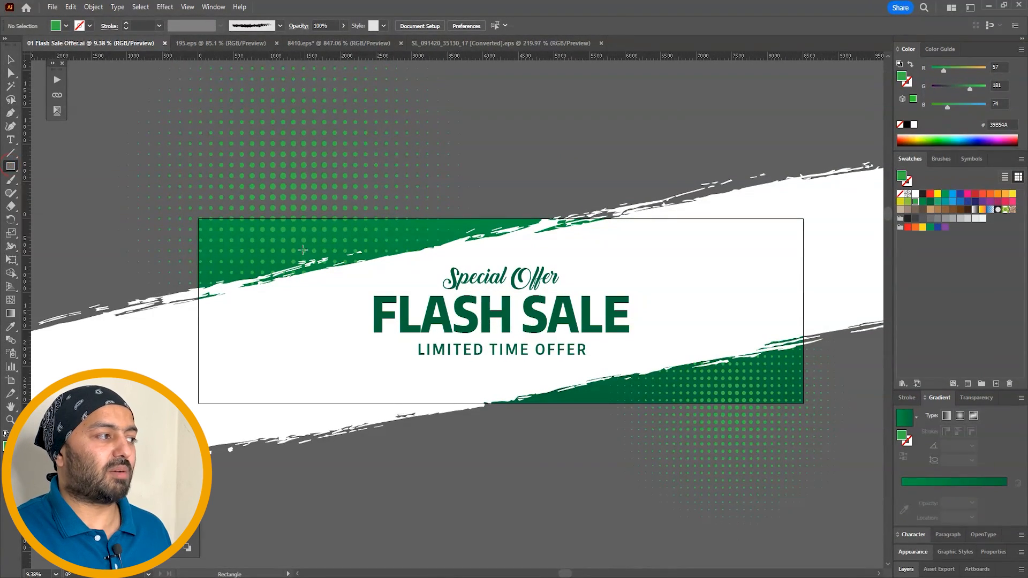
pyautogui.moveTo(287, 535); pyautogui.dragTo(805, 379)
pyautogui.press('v')
pyautogui.click(938, 194)
pyautogui.moveTo(717, 376); pyautogui.dragTo(694, 258)
pyautogui.moveTo(599, 342); pyautogui.dragTo(577, 426)
# Set the yellow rectangle's width to 8500 px and its height to 2500 px.
pyautogui.click(585, 25)
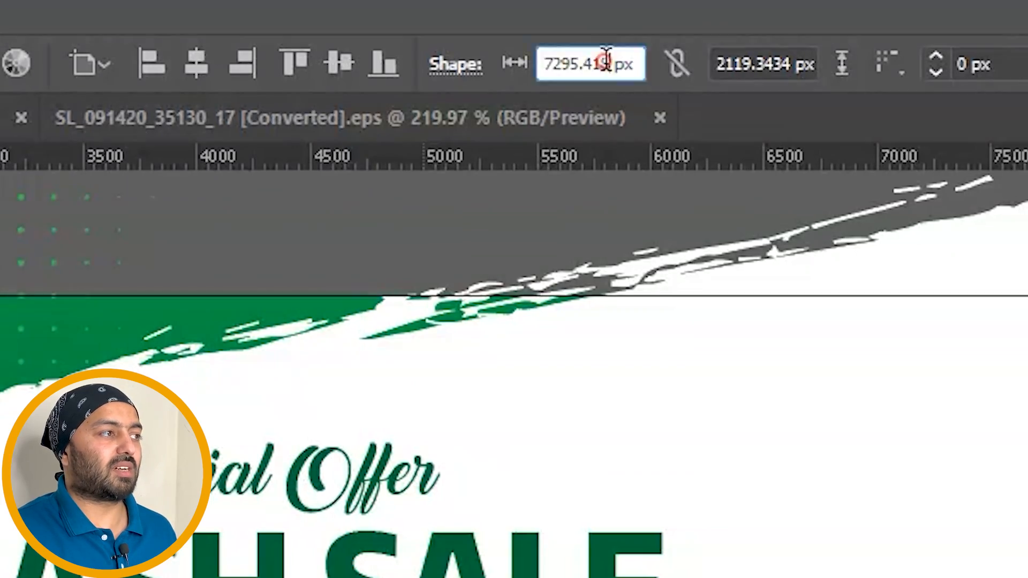
pyautogui.write('8500')
pyautogui.press('Tab')
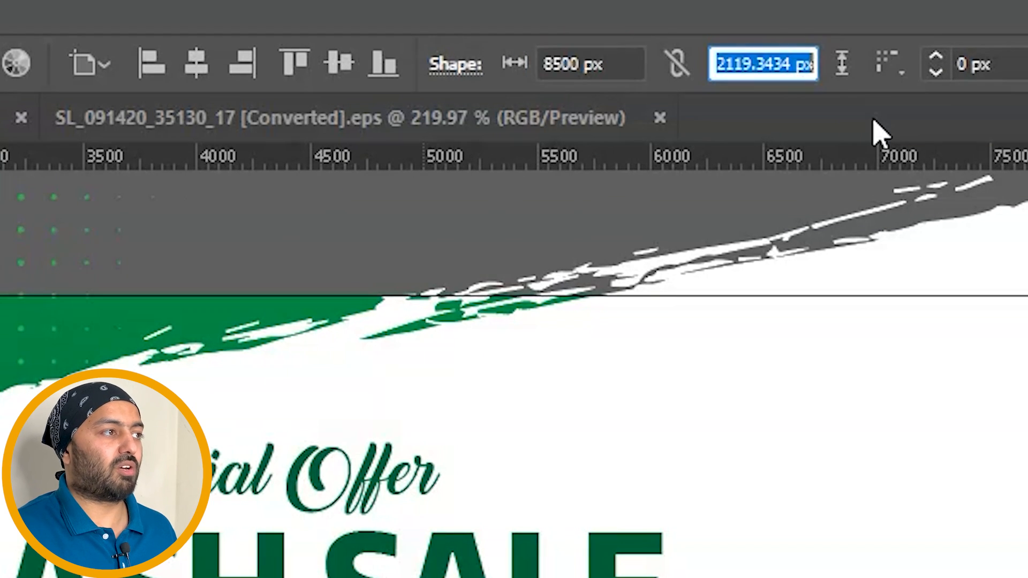
pyautogui.write('2500')
pyautogui.press('Return')
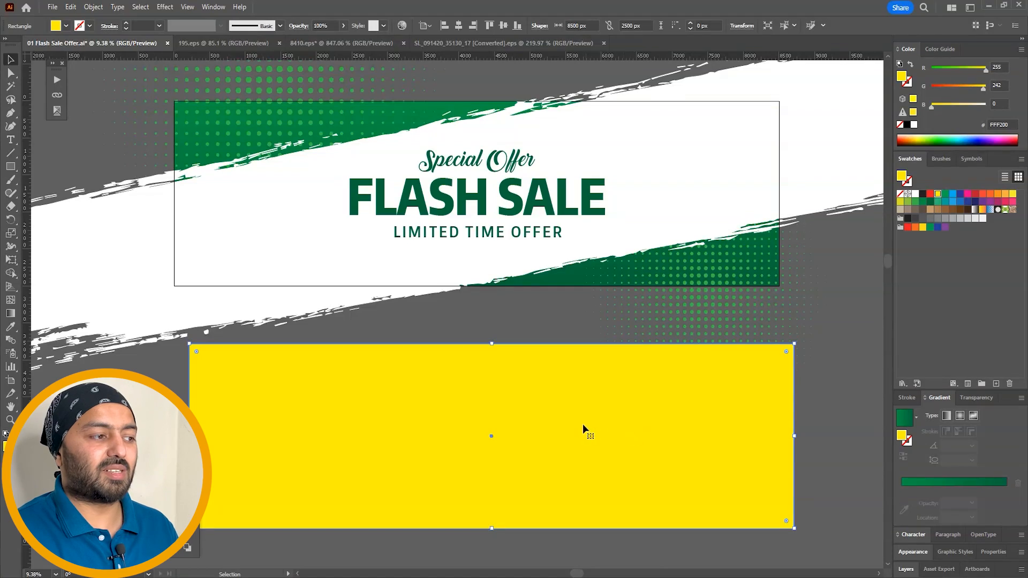
# Move the yellow rectangle up over the banner and bring it to the front of all artwork.
pyautogui.moveTo(582, 425); pyautogui.dragTo(557, 443)
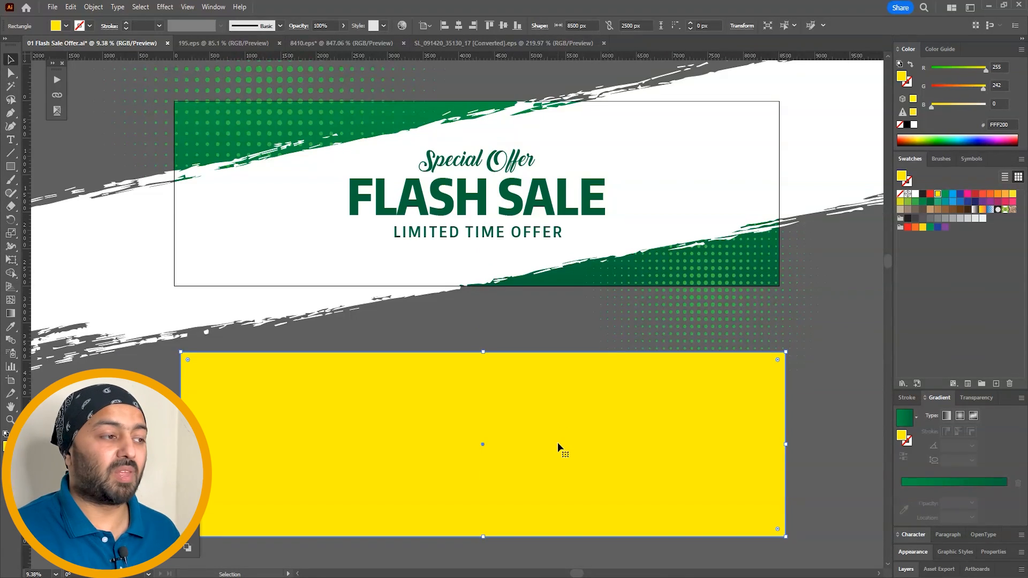
pyautogui.moveTo(544, 431); pyautogui.dragTo(558, 257)
pyautogui.rightClick(565, 300)
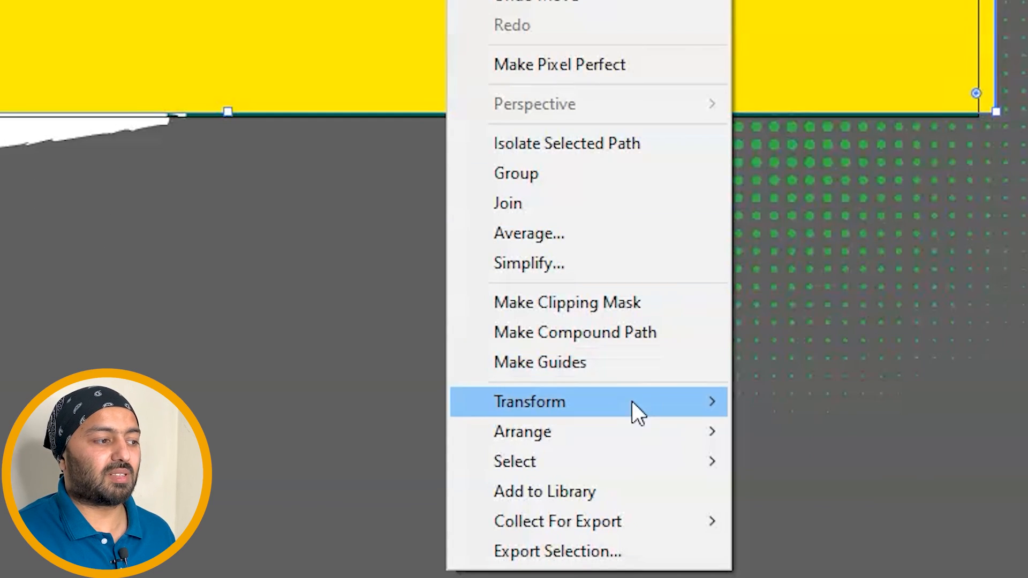
pyautogui.moveTo(672, 479)
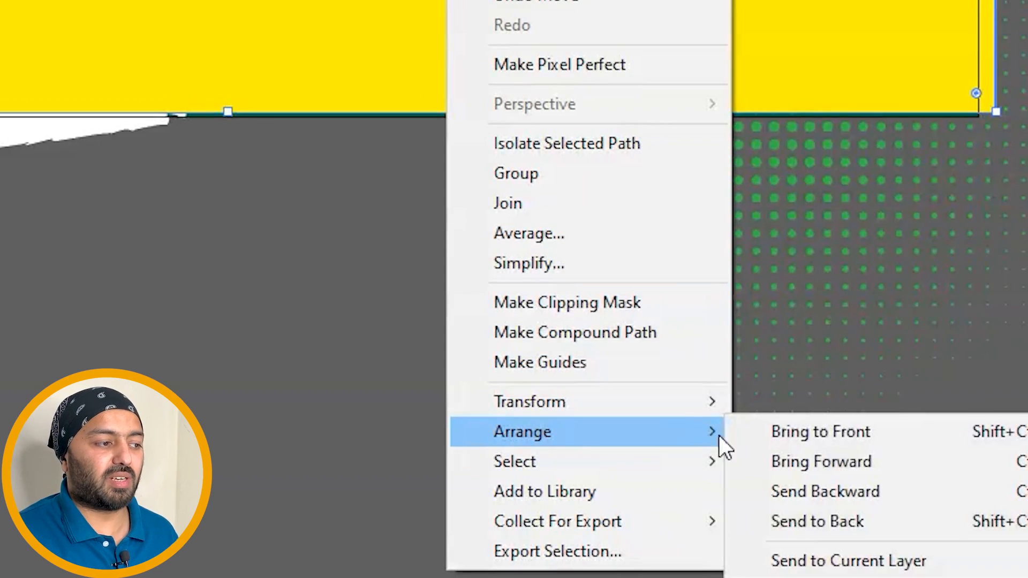
pyautogui.click(875, 438)
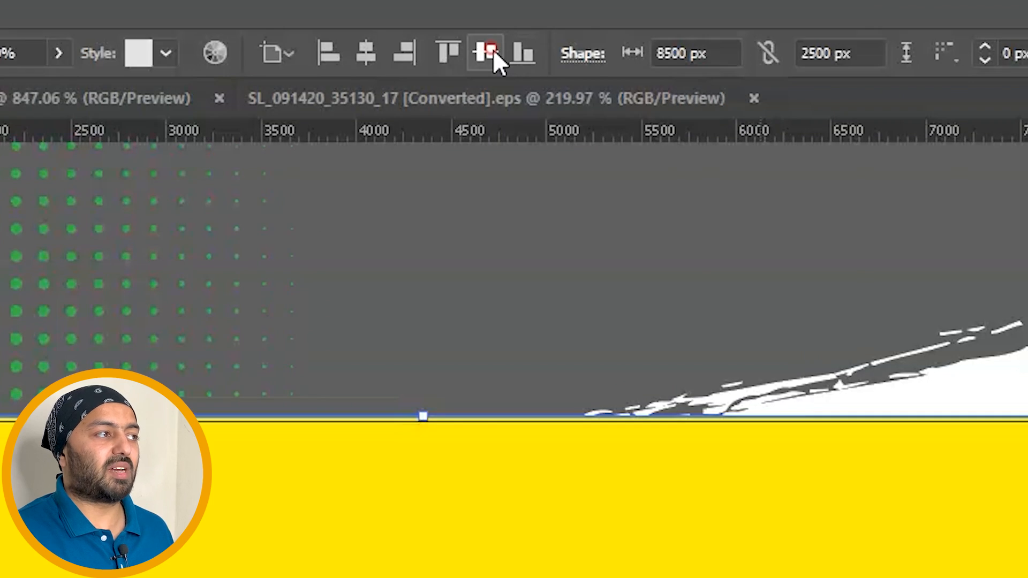
# Align the yellow rectangle to the artboard's vertical and horizontal center.
pyautogui.click(493, 51)
pyautogui.click(365, 52)
pyautogui.moveTo(618, 217); pyautogui.dragTo(621, 294)
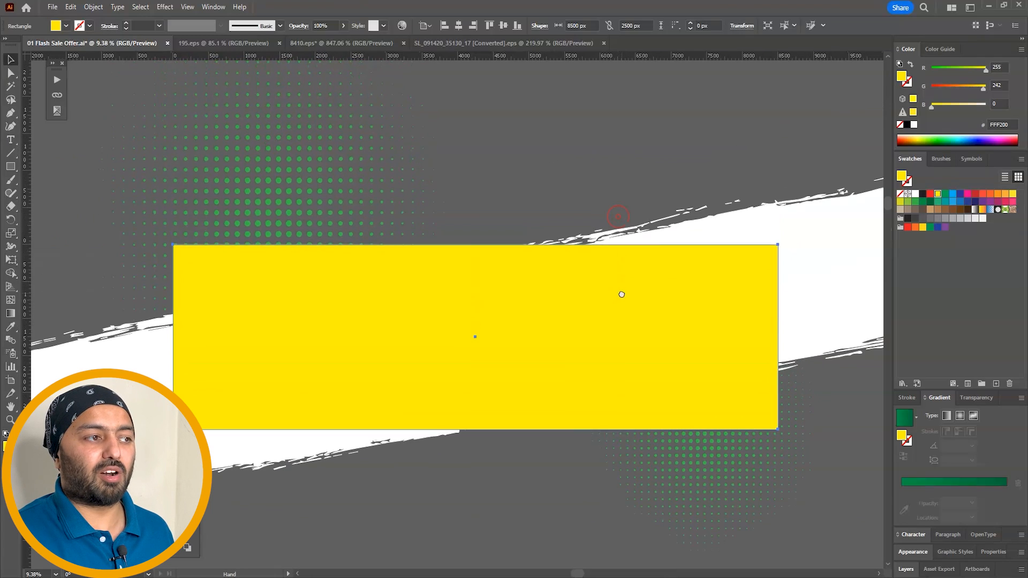
# Clip all the banner artwork to the yellow rectangle with a clipping mask.
pyautogui.click(749, 134)
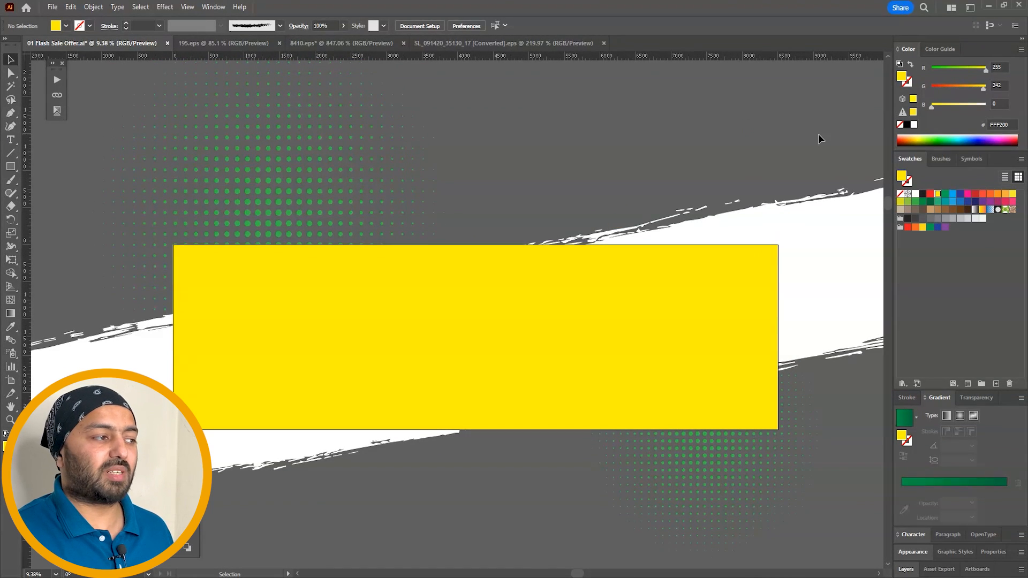
pyautogui.moveTo(796, 152)
pyautogui.mouseDown()
pyautogui.moveTo(818, 113)
pyautogui.moveTo(468, 374)
pyautogui.mouseUp()
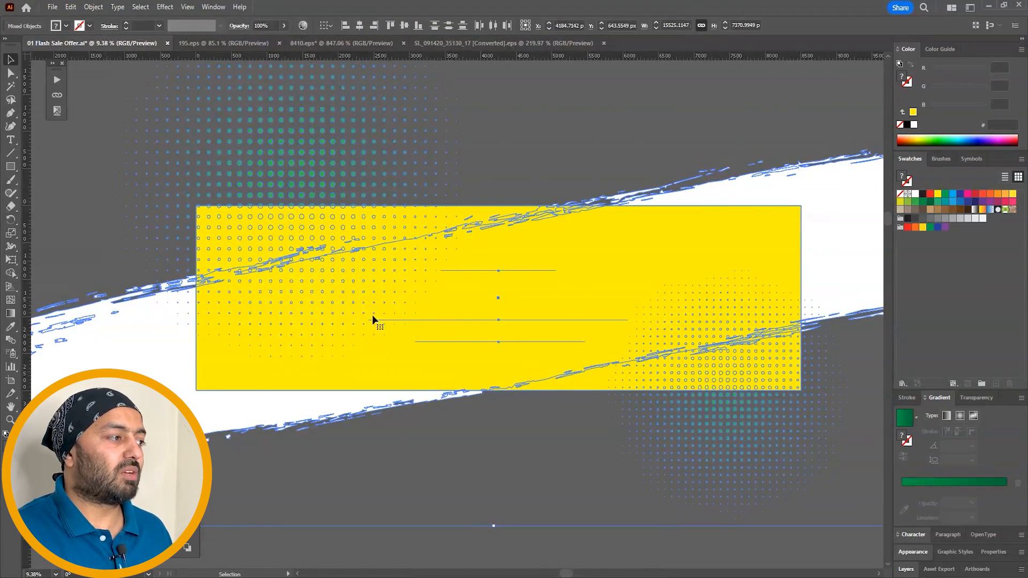
pyautogui.rightClick(444, 263)
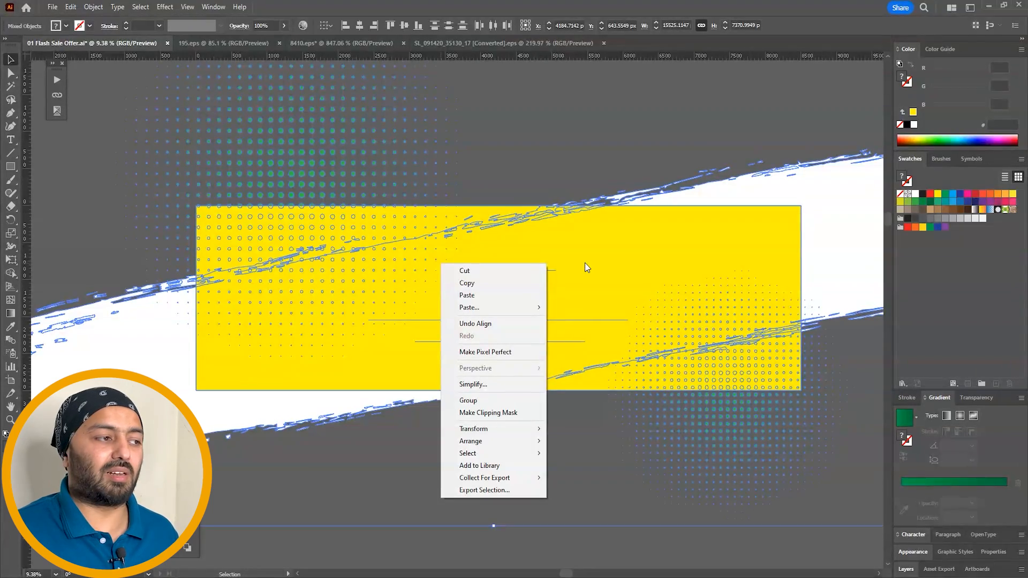
pyautogui.click(516, 413)
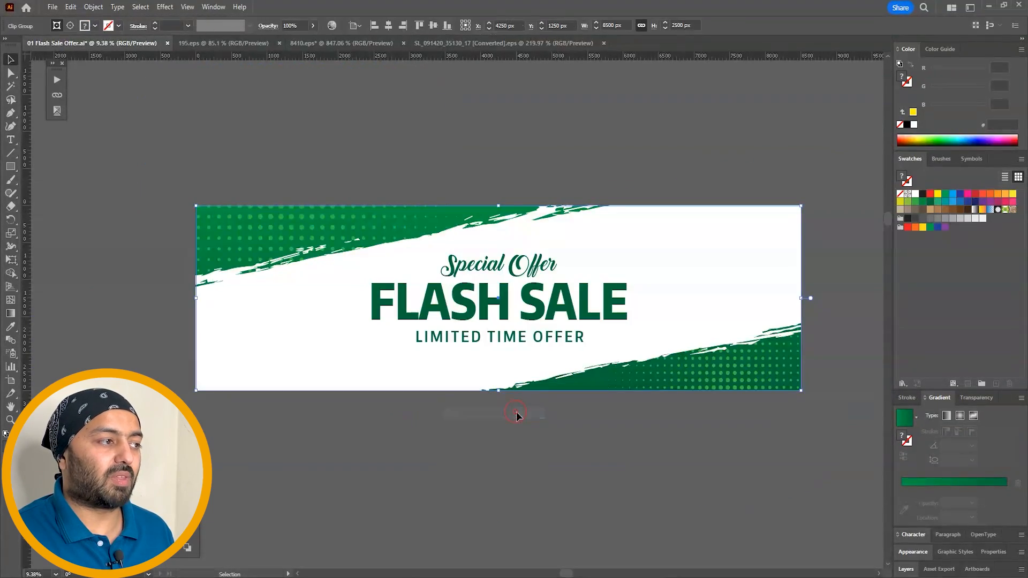
pyautogui.click(630, 484)
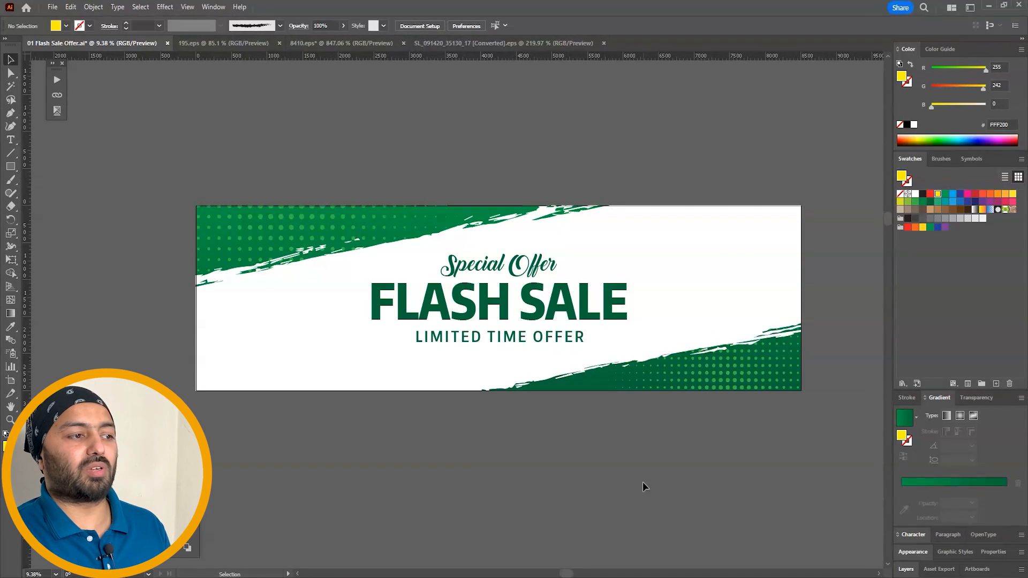
pyautogui.hotkey('ctrl', '0')
pyautogui.hotkey('ctrl', '-')
pyautogui.hotkey('ctrl', '-')
pyautogui.click(577, 165)
pyautogui.rightClick(572, 173)
pyautogui.click(538, 146)
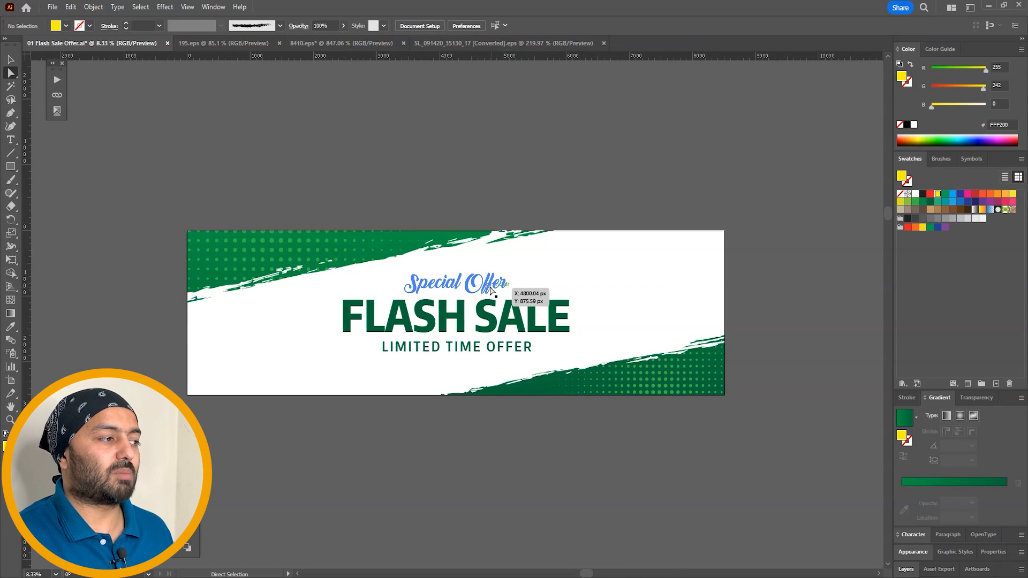
pyautogui.click(516, 316)
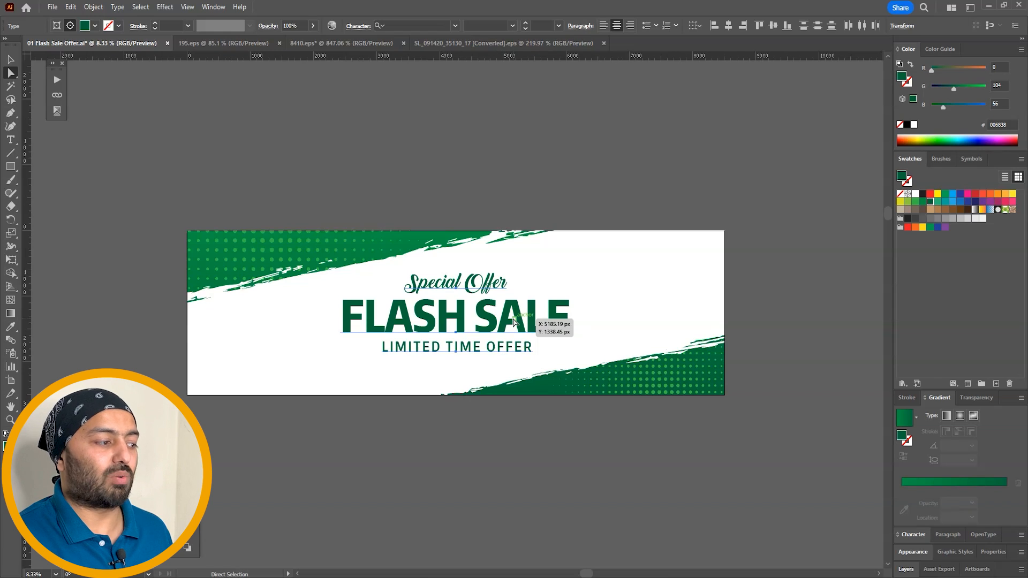
pyautogui.rightClick(513, 320)
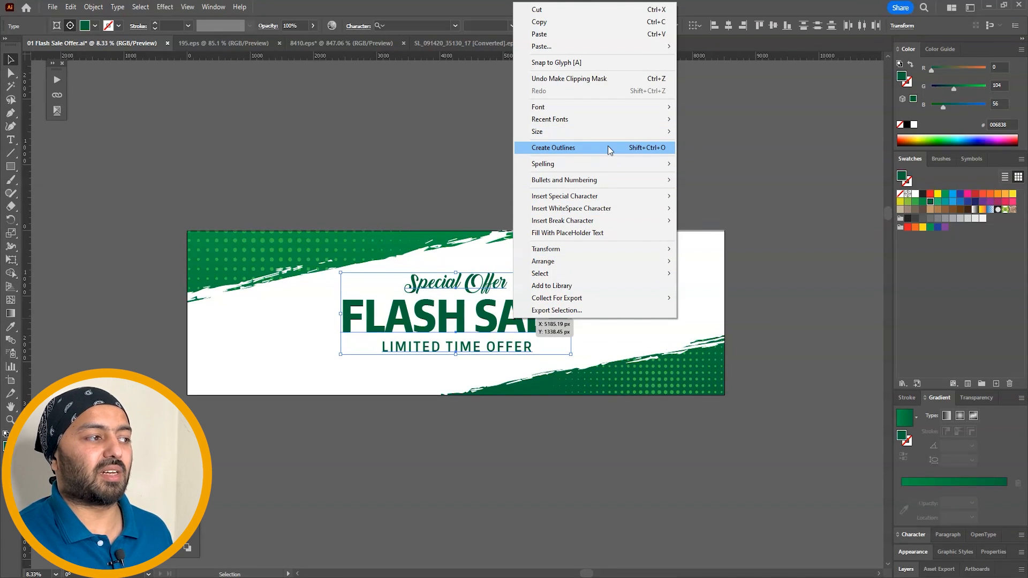
pyautogui.click(753, 185)
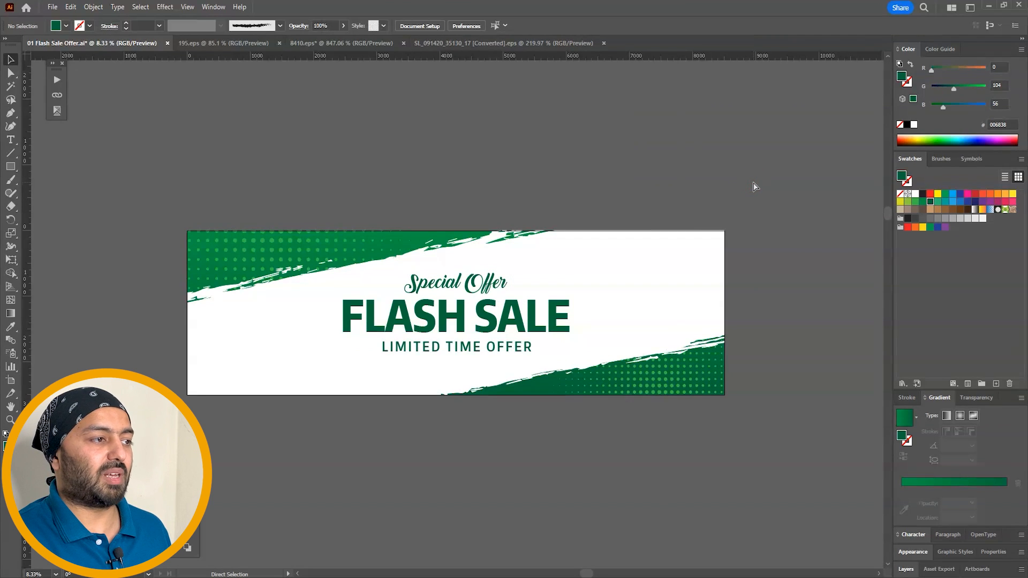
# Save the document and convert the Special Offer, FLASH SALE and LIMITED TIME OFFER text lines to outlines.
pyautogui.hotkey('ctrl', 's')
pyautogui.press('a')
pyautogui.click(492, 286)
pyautogui.keyDown('shift'); pyautogui.click(509, 326); pyautogui.keyUp('shift')
pyautogui.keyDown('shift'); pyautogui.click(505, 353); pyautogui.keyUp('shift')
pyautogui.rightClick(528, 351)
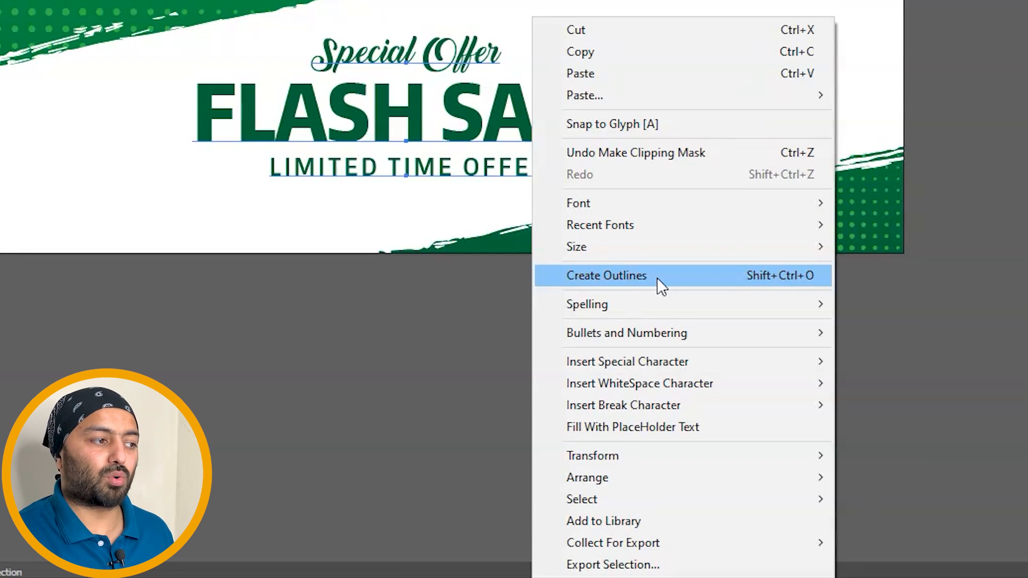
pyautogui.click(657, 276)
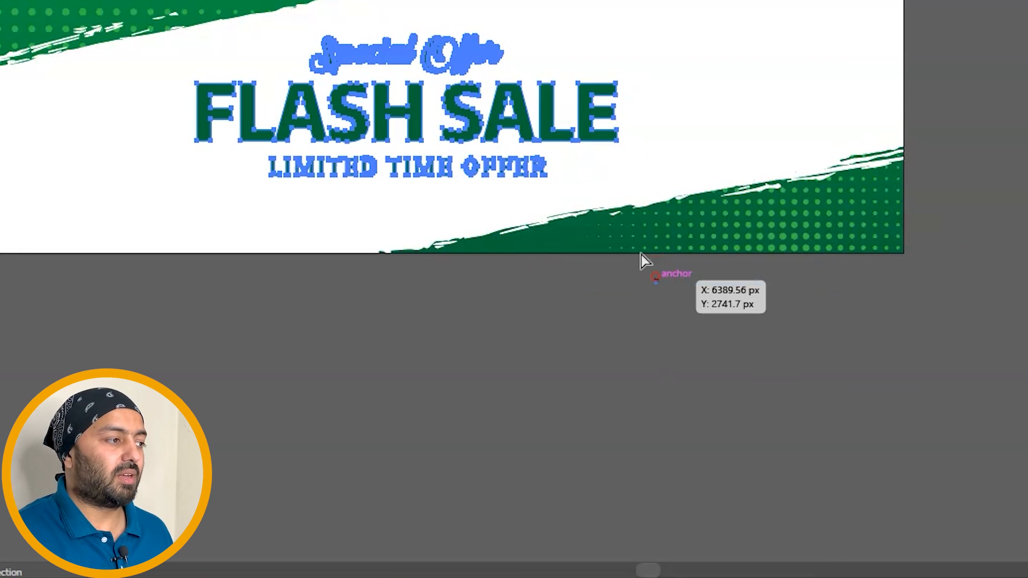
# Inspect the outlined FLASH SALE lettering up close inside the clip group and return to the whole banner.
pyautogui.click(562, 171)
pyautogui.moveTo(586, 257); pyautogui.dragTo(399, 388)
pyautogui.click(473, 348)
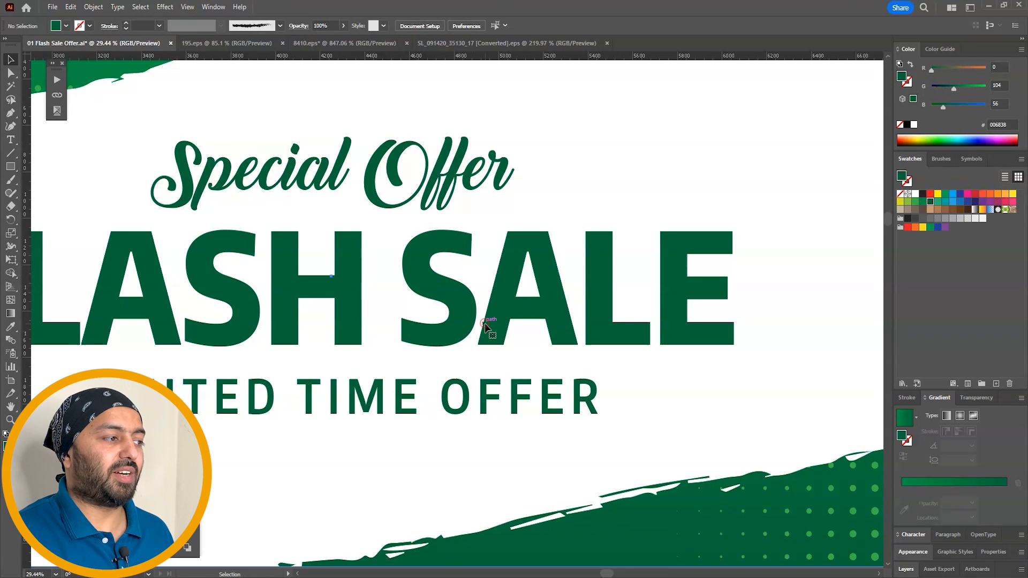
pyautogui.doubleClick(503, 318)
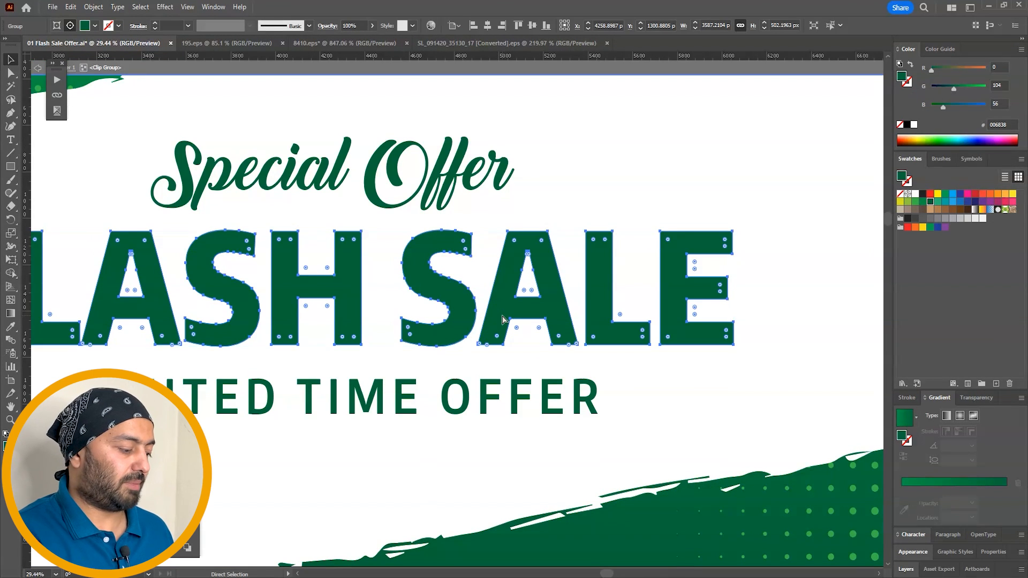
pyautogui.hotkey('ctrl', '0')
pyautogui.doubleClick(550, 130)
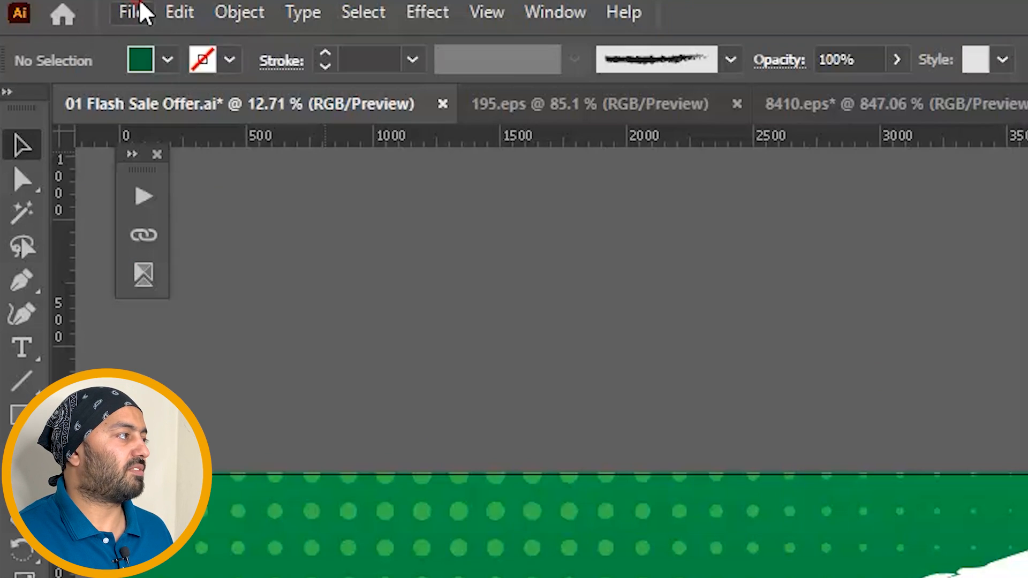
# Save the banner as an Illustrator EPS file named 01 Flash Sale Offer, using all artboards.
pyautogui.click(55, 6)
pyautogui.click(78, 116)
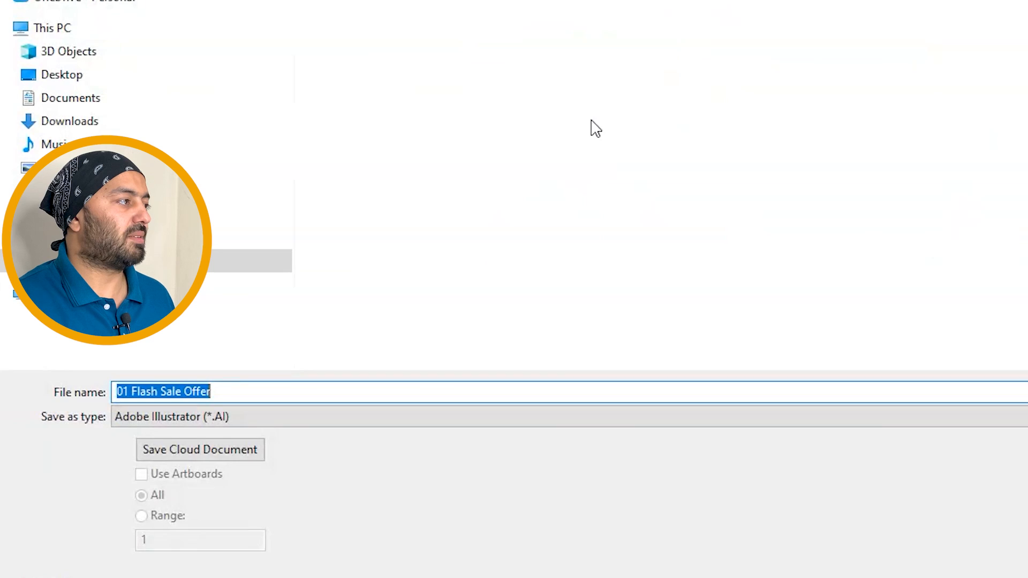
pyautogui.click(214, 417)
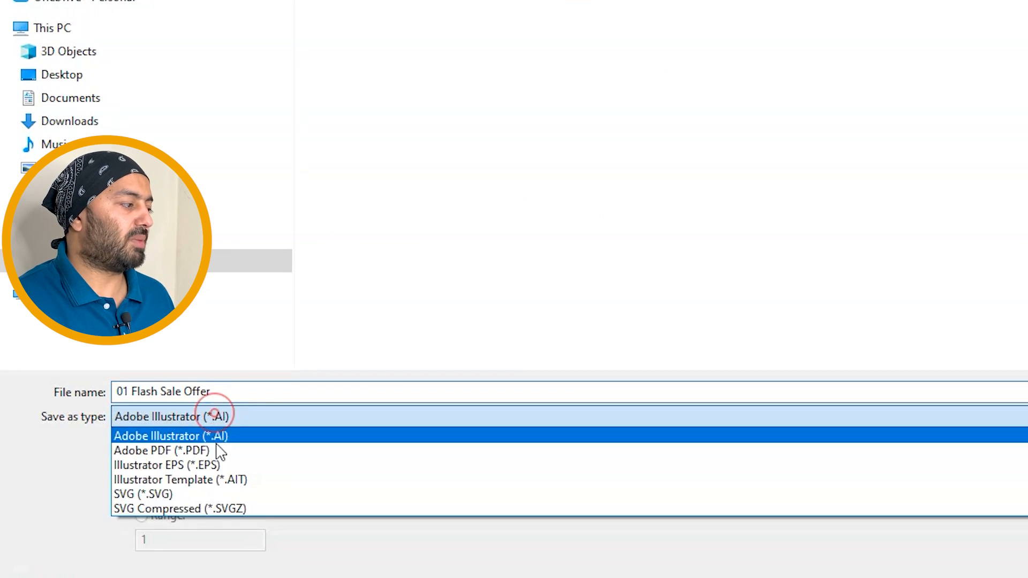
pyautogui.click(225, 465)
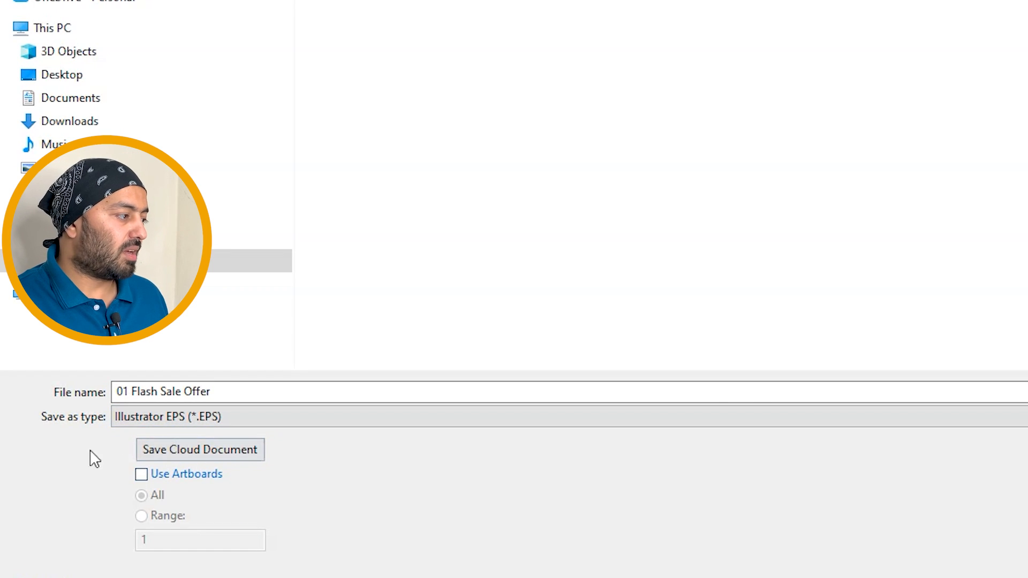
pyautogui.click(161, 478)
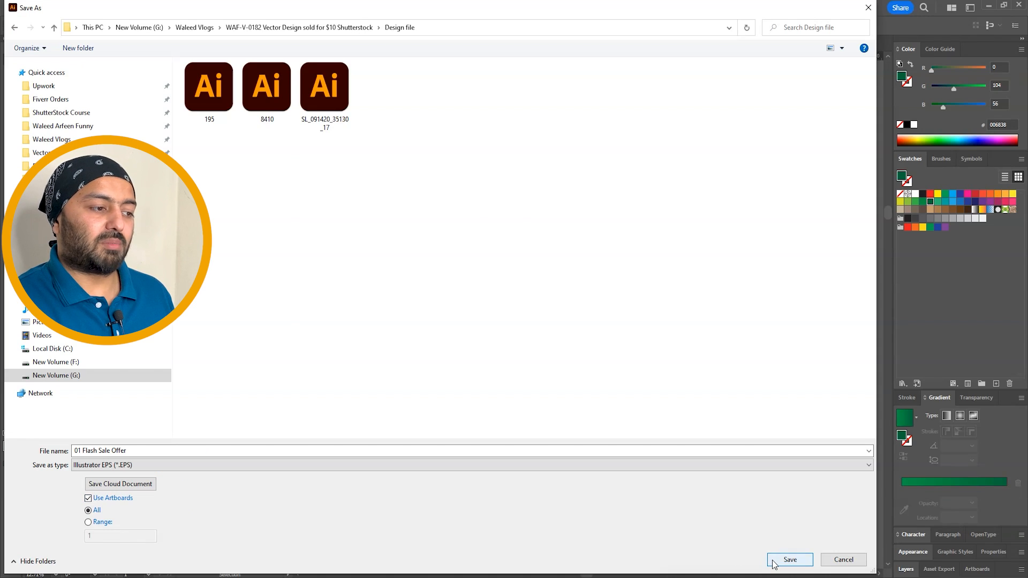
pyautogui.click(771, 558)
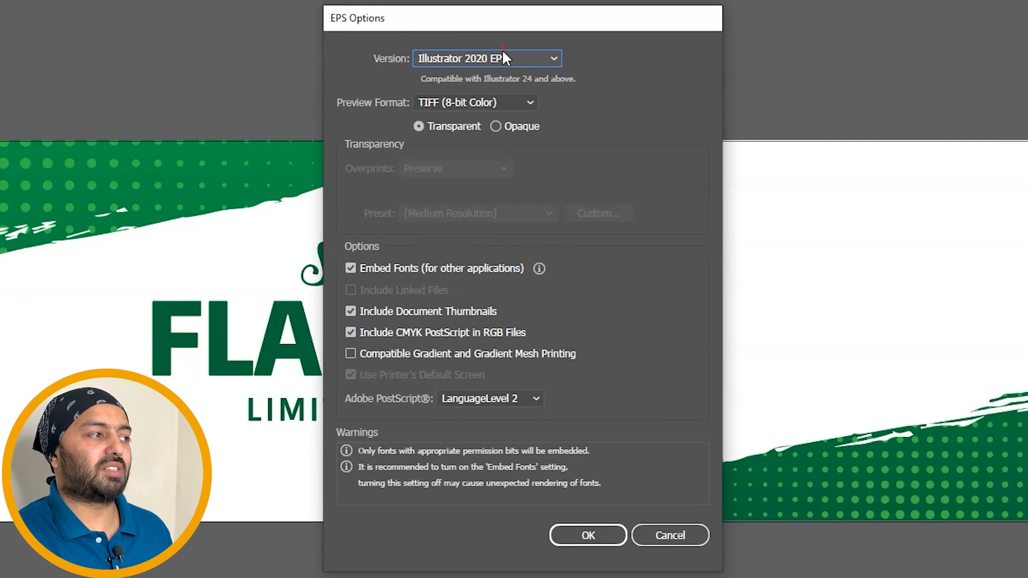
# Choose Illustrator 10 EPS as the EPS version and confirm the export options.
pyautogui.click(508, 132)
pyautogui.click(509, 248)
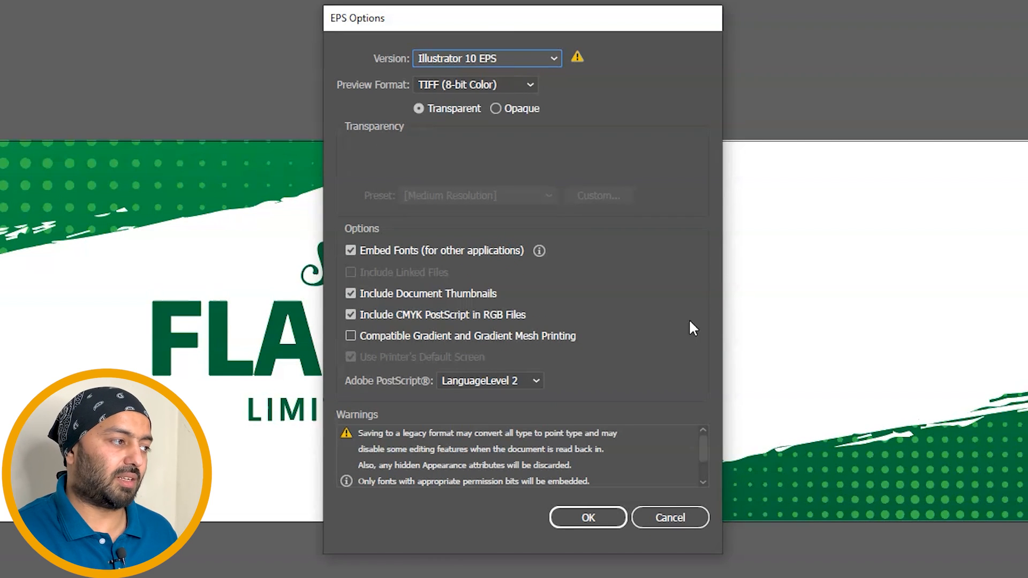
pyautogui.click(589, 518)
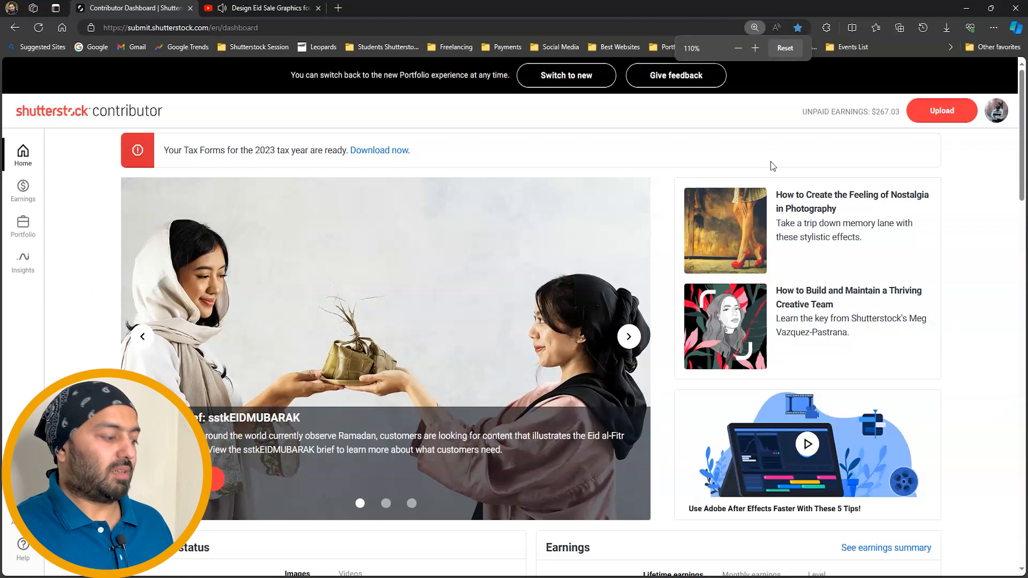
# Switch to the Shutterstock contributor dashboard in the browser and open its content upload page.
pyautogui.hotkey('ctrl', '+')
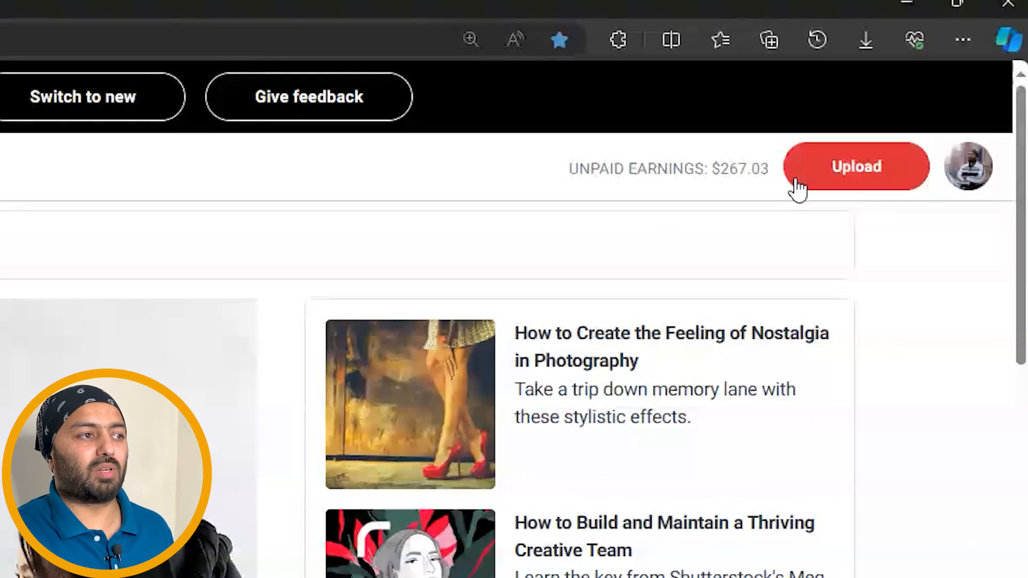
pyautogui.scroll(4, 740, 280)
pyautogui.scroll(-1, 741, 289)
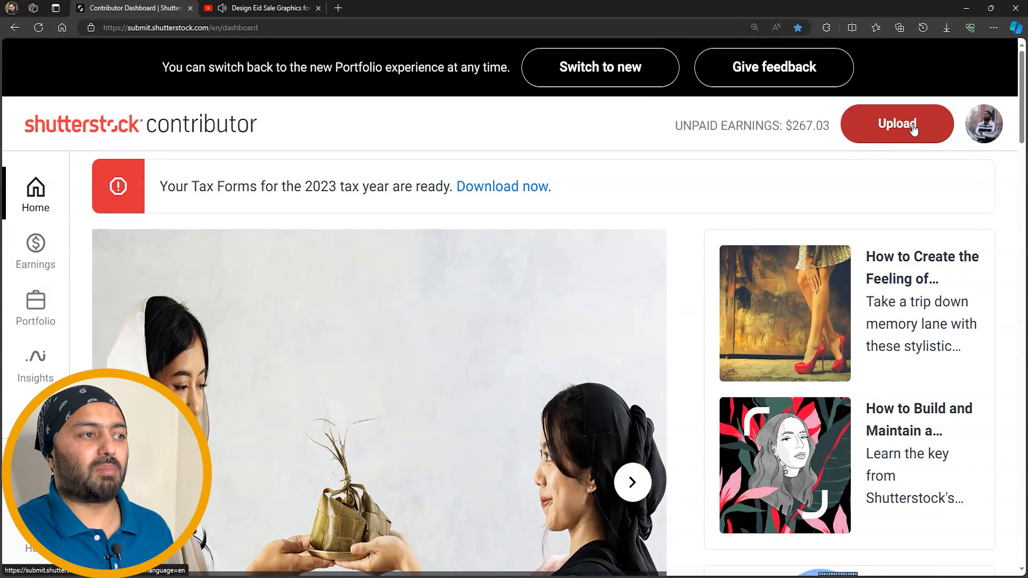
pyautogui.click(913, 127)
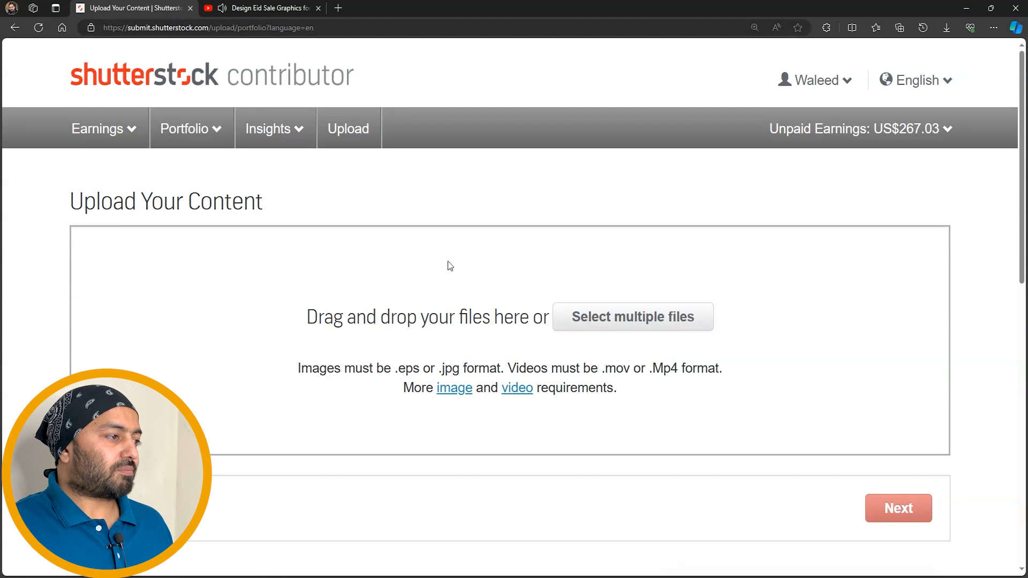
pyautogui.moveTo(188, 131)
pyautogui.tripleClick(98, 202)
pyautogui.click(183, 210)
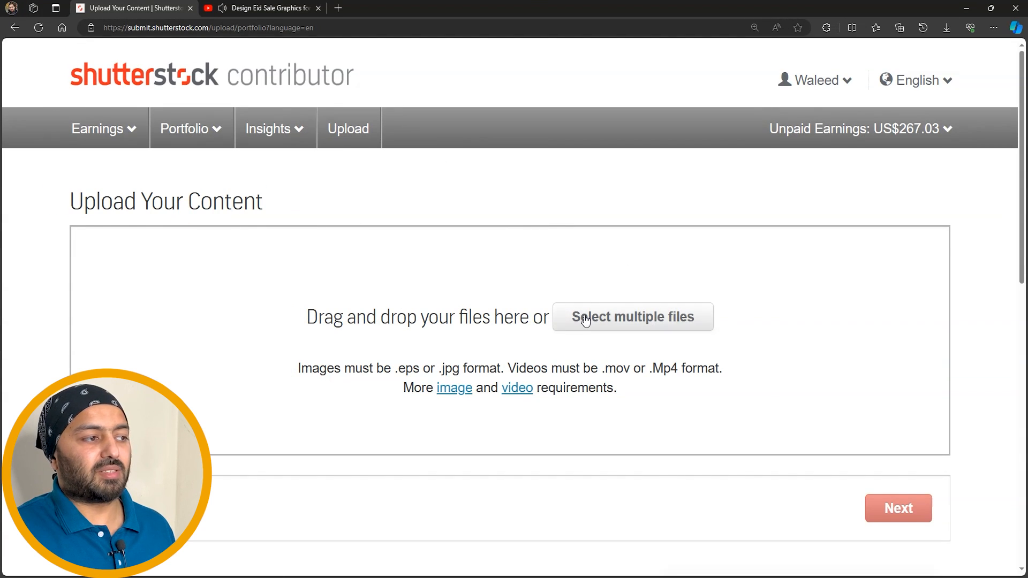
# Choose the 01 Flash Sale Offer EPS file for upload and continue to the content submission page.
pyautogui.click(668, 327)
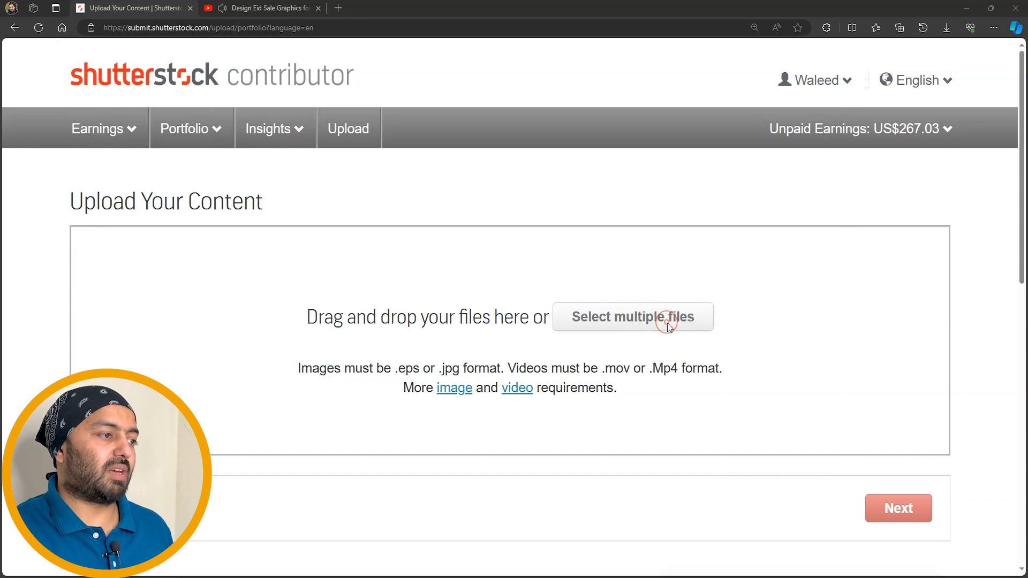
pyautogui.click(110, 200)
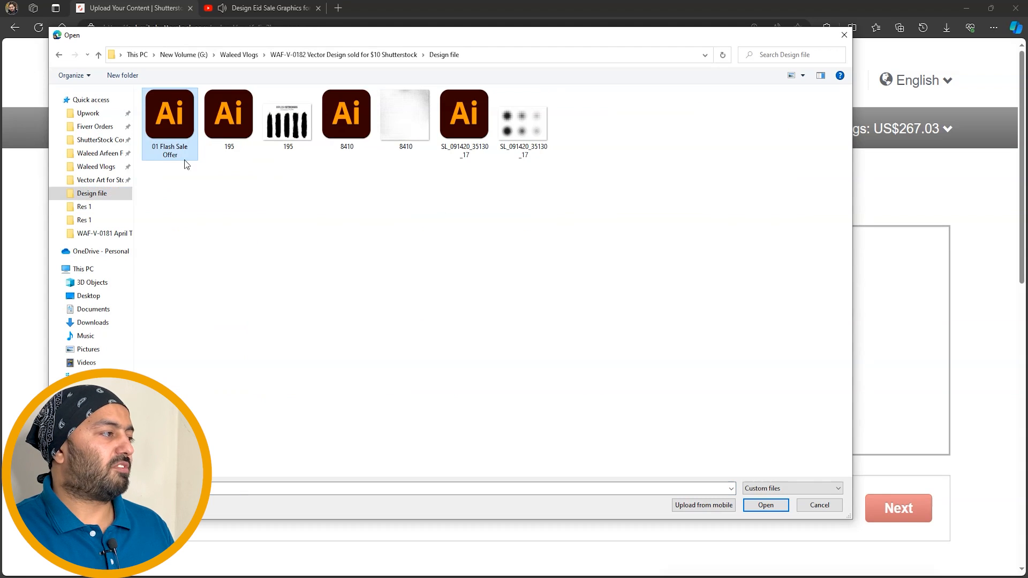
pyautogui.press('Escape')
pyautogui.scroll(-3, 397, 265)
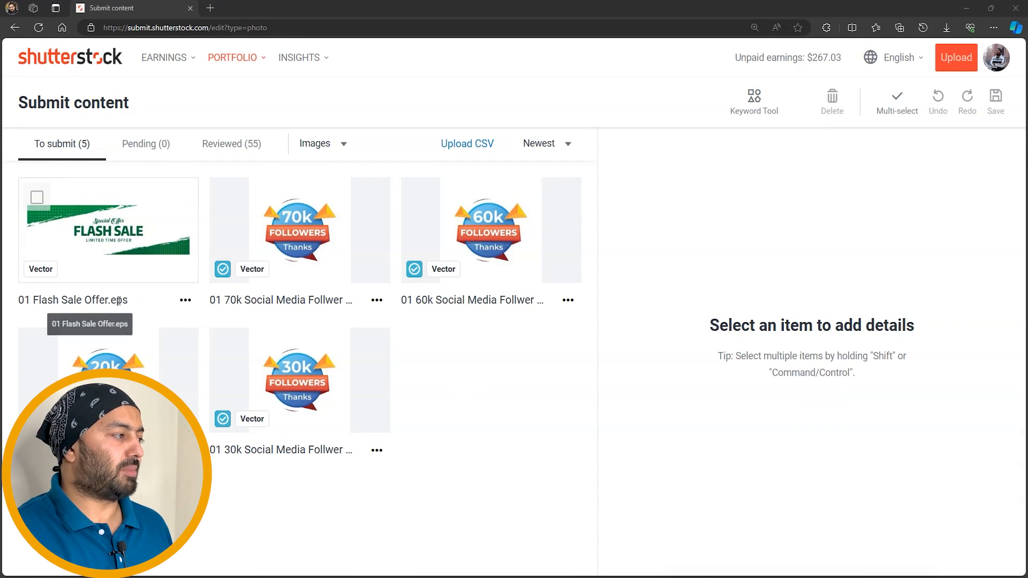
# Select 01 Flash Sale Offer.eps among the items to submit and review its image type and usage settings.
pyautogui.hotkey('ctrl', '+')
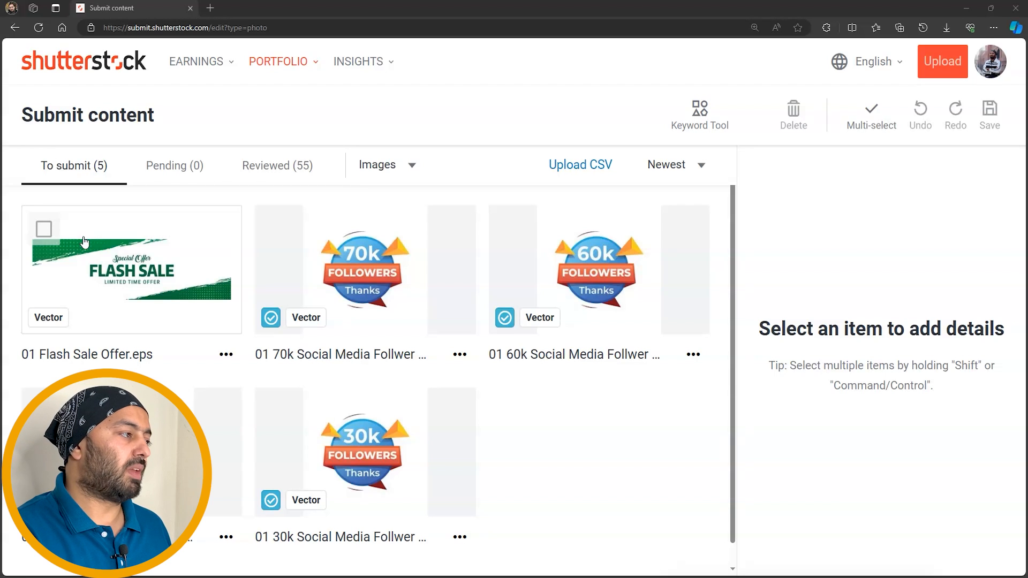
pyautogui.click(44, 230)
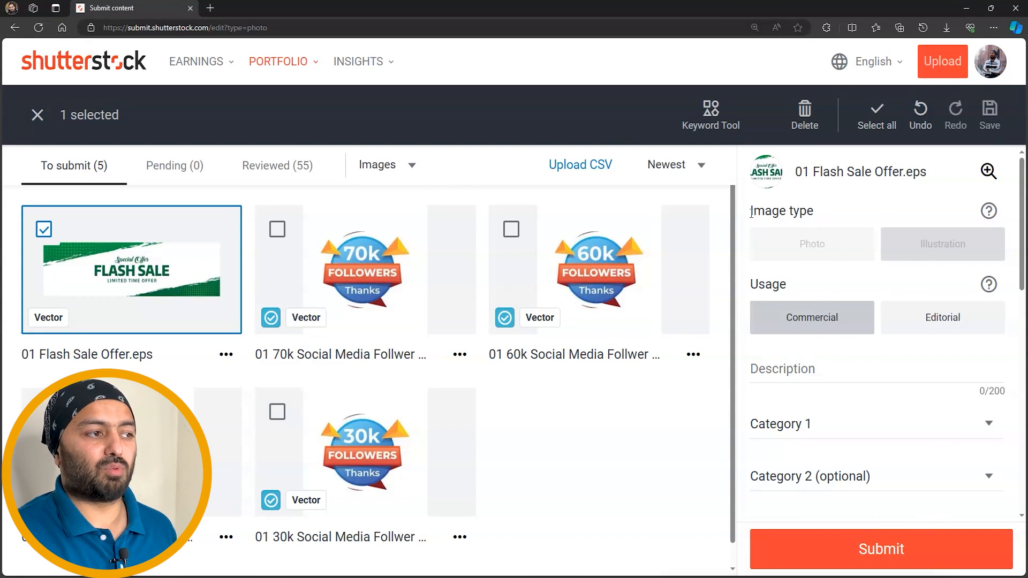
pyautogui.moveTo(751, 212); pyautogui.dragTo(818, 213)
pyautogui.click(832, 232)
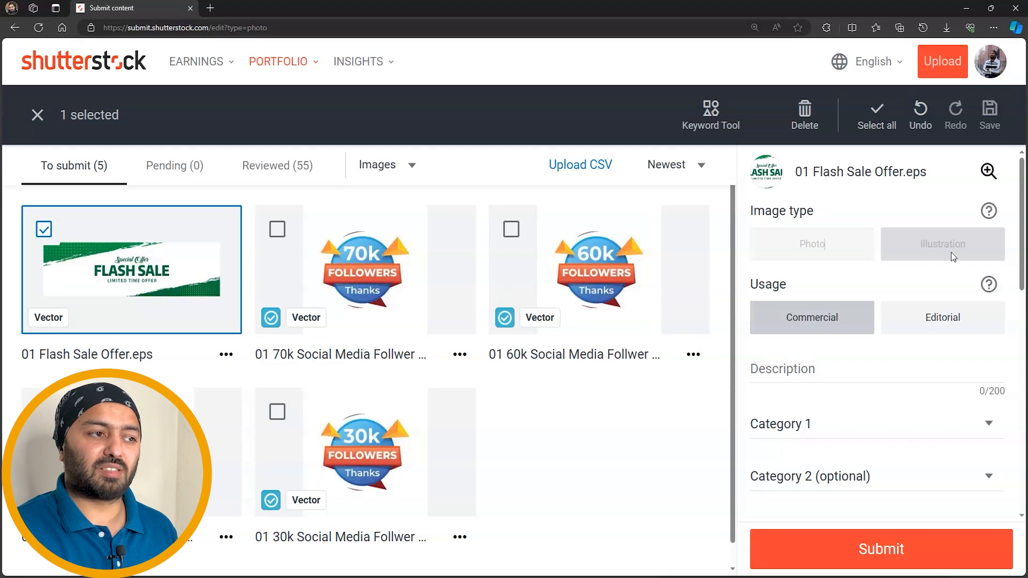
pyautogui.moveTo(913, 236); pyautogui.dragTo(1011, 251)
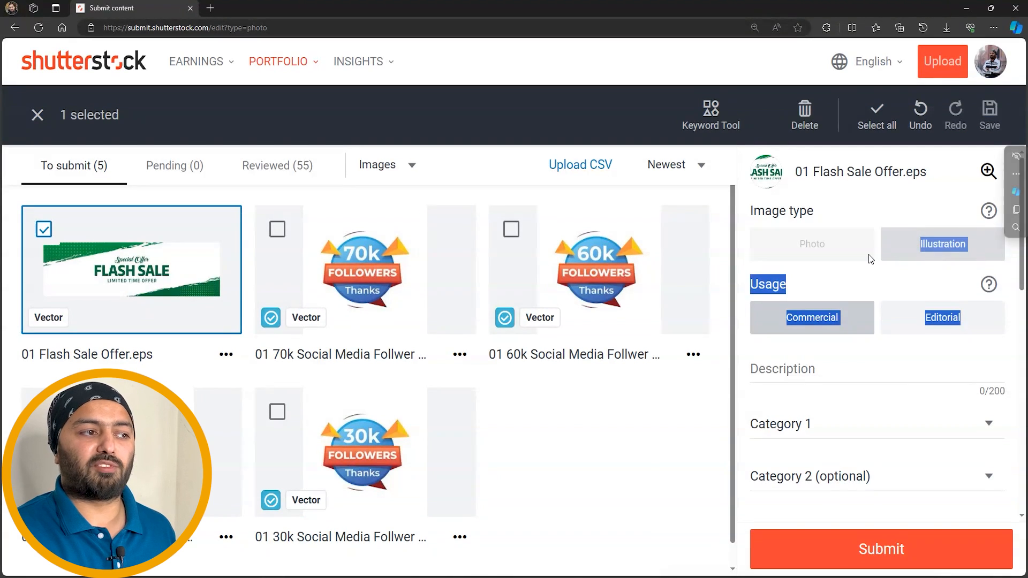
pyautogui.click(867, 252)
pyautogui.scroll(-1, 817, 250)
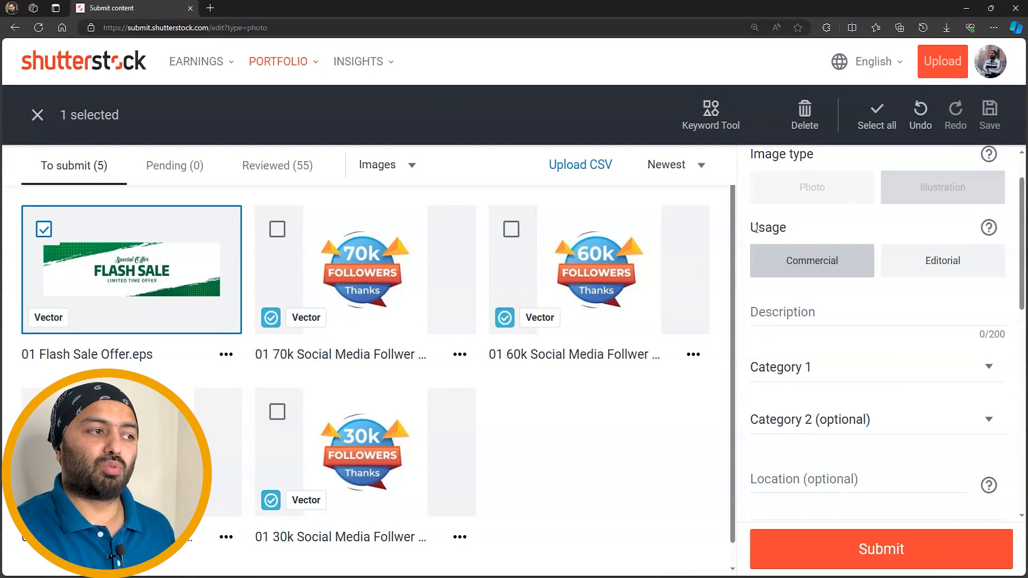
pyautogui.moveTo(754, 227); pyautogui.dragTo(806, 227)
pyautogui.click(806, 226)
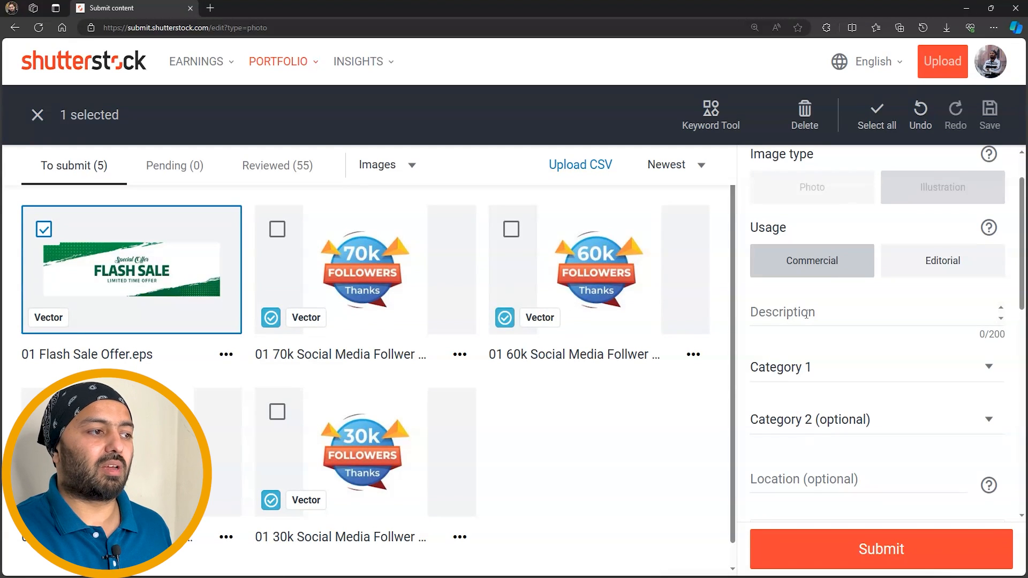
# Begin the item's description with "Special offer. Flash sale mega offer in green colour theme".
pyautogui.scroll(-1, 806, 313)
pyautogui.click(821, 262)
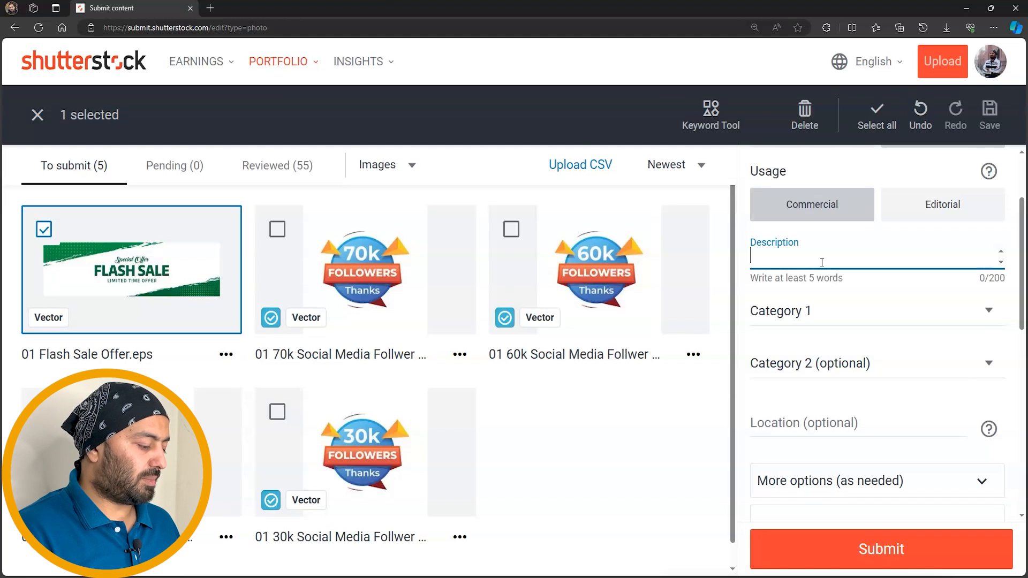
pyautogui.write('Special ')
pyautogui.write('offer')
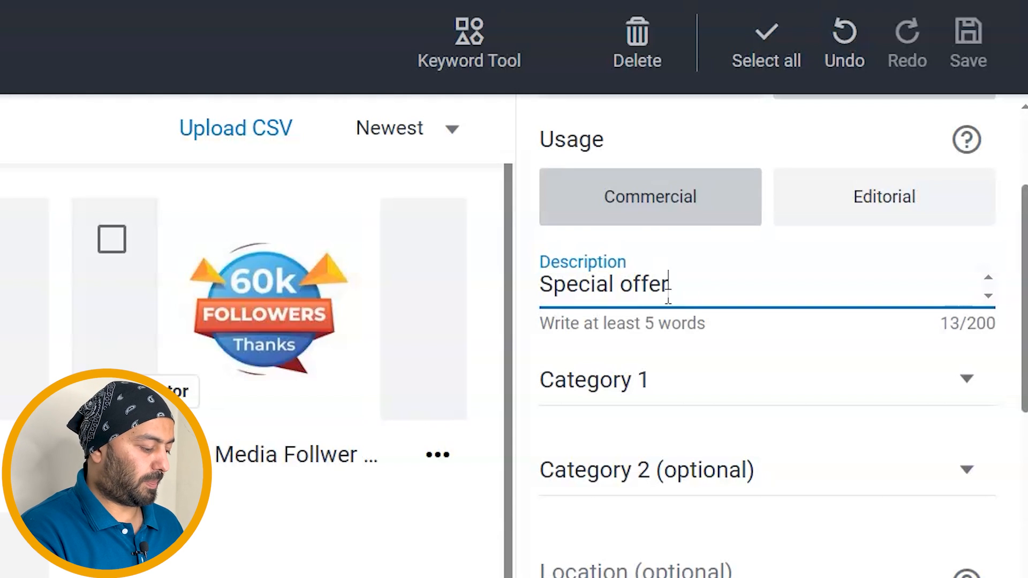
pyautogui.write(', Flash sale ')
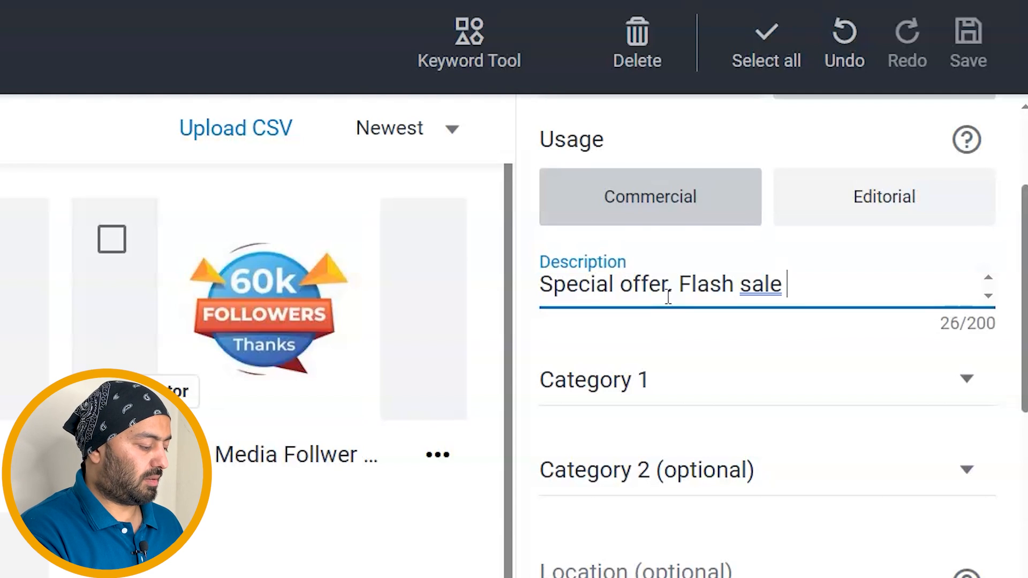
pyautogui.write('mega offer')
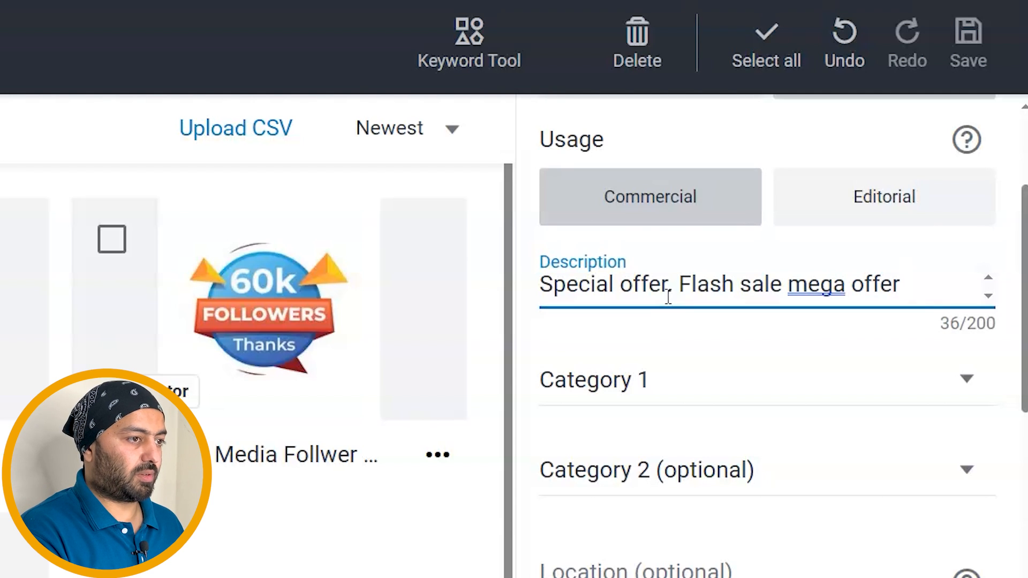
pyautogui.write(' in gree')
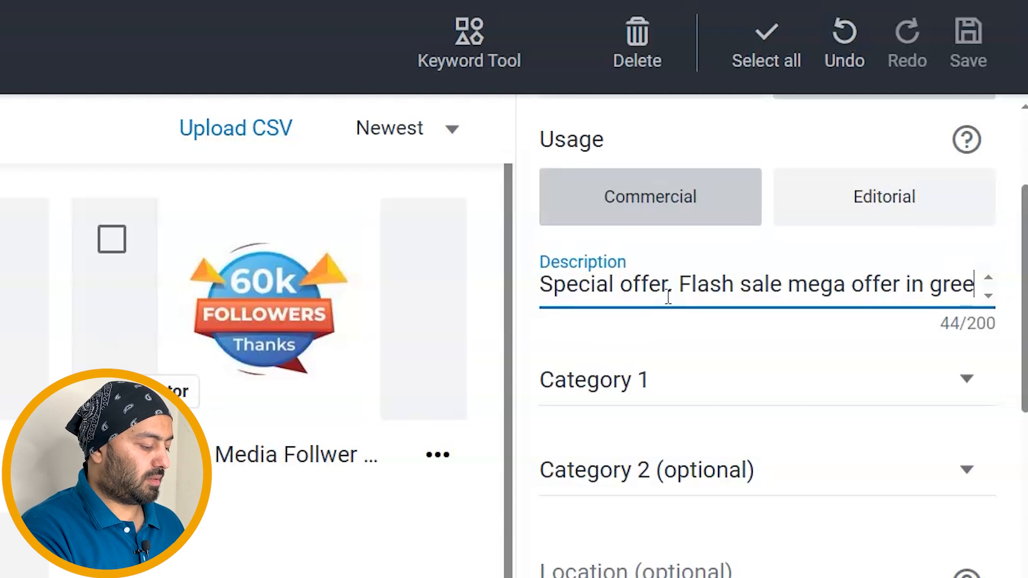
pyautogui.write('n colou')
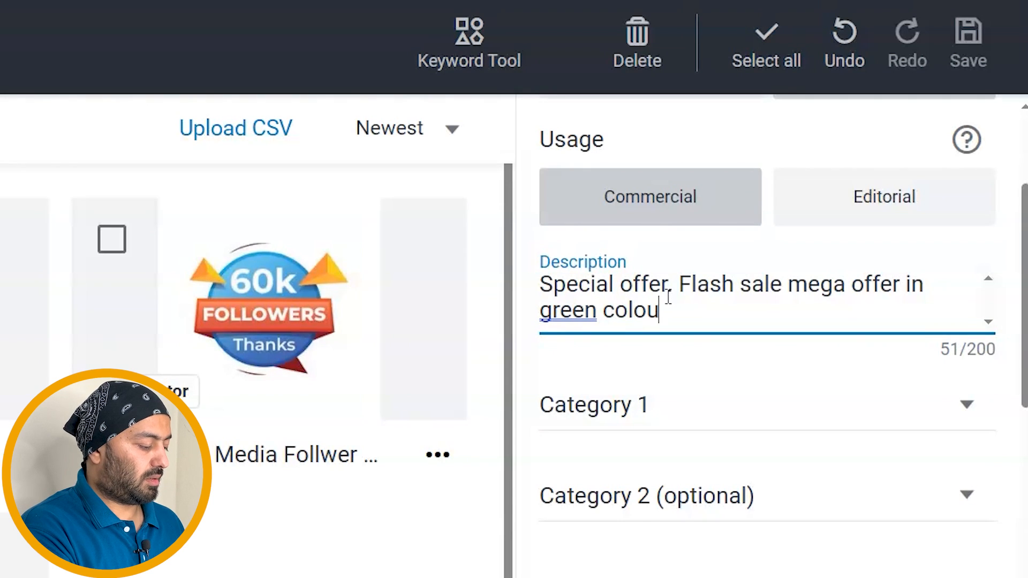
pyautogui.write('r theme')
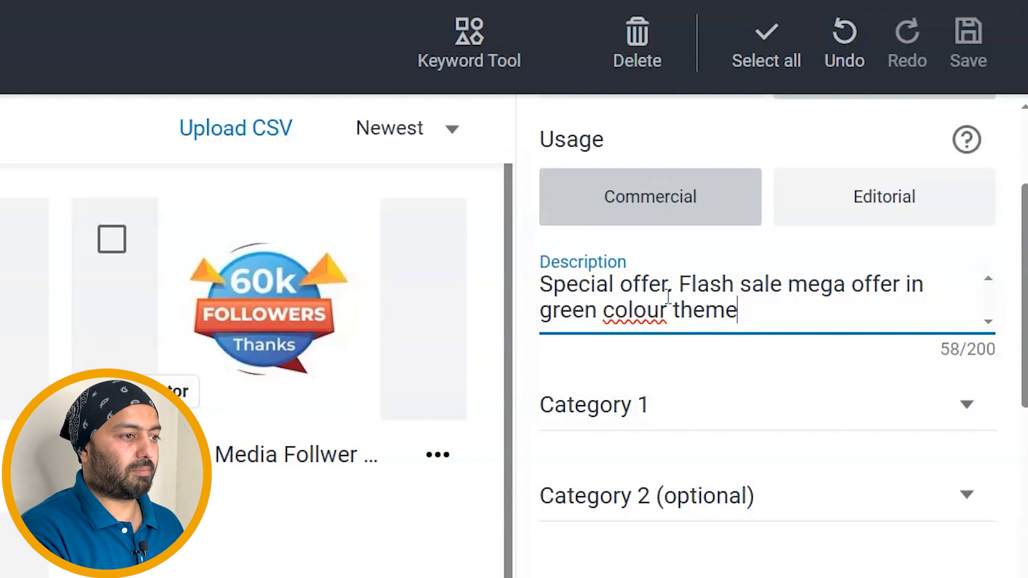
# Extend the description with ". Limited time offer. Best banner design for social media and corporate companies. EPS File.".
pyautogui.write('. Li')
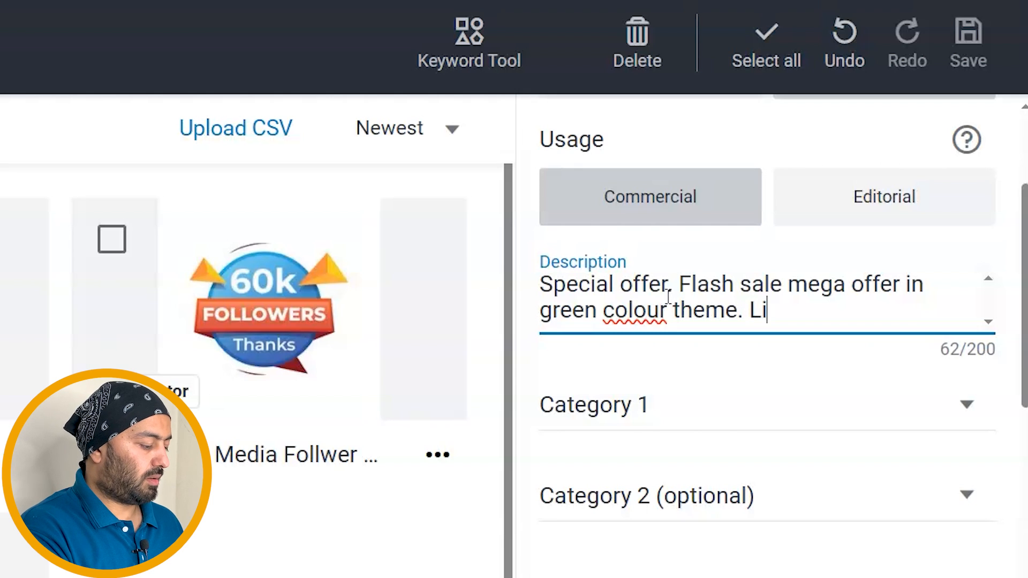
pyautogui.write('mited time of')
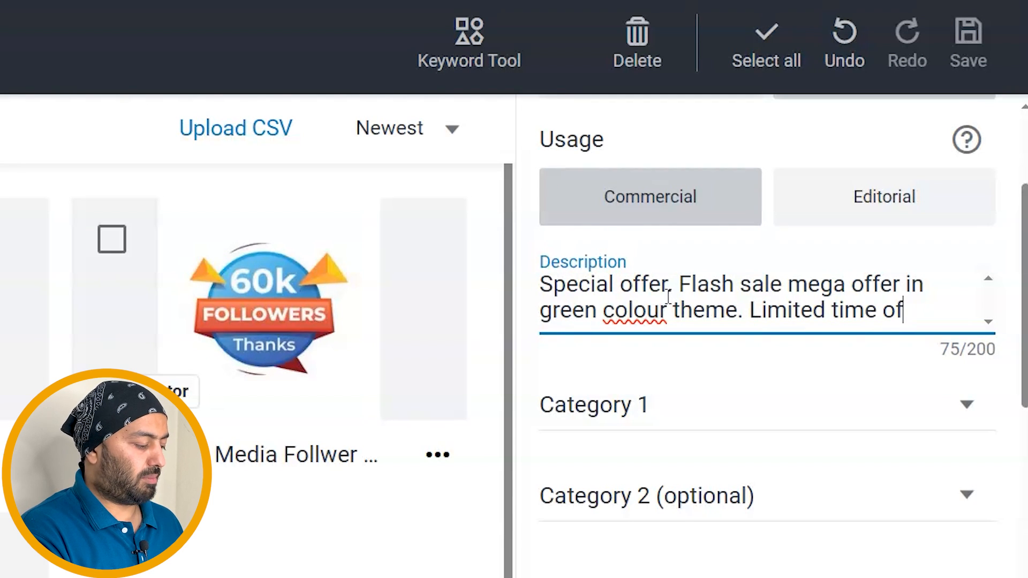
pyautogui.write('fer. Best ')
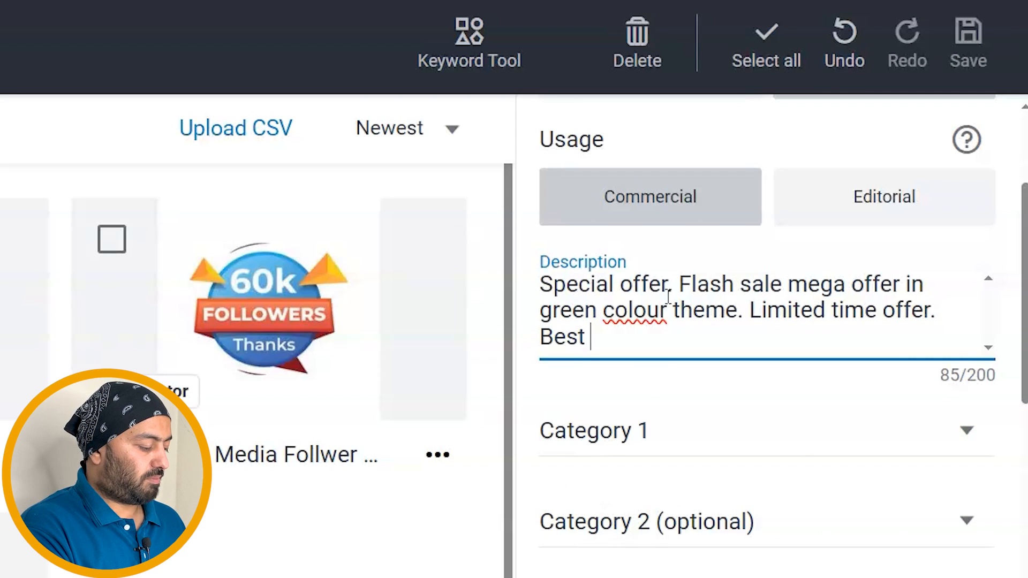
pyautogui.write('banner design for social media and')
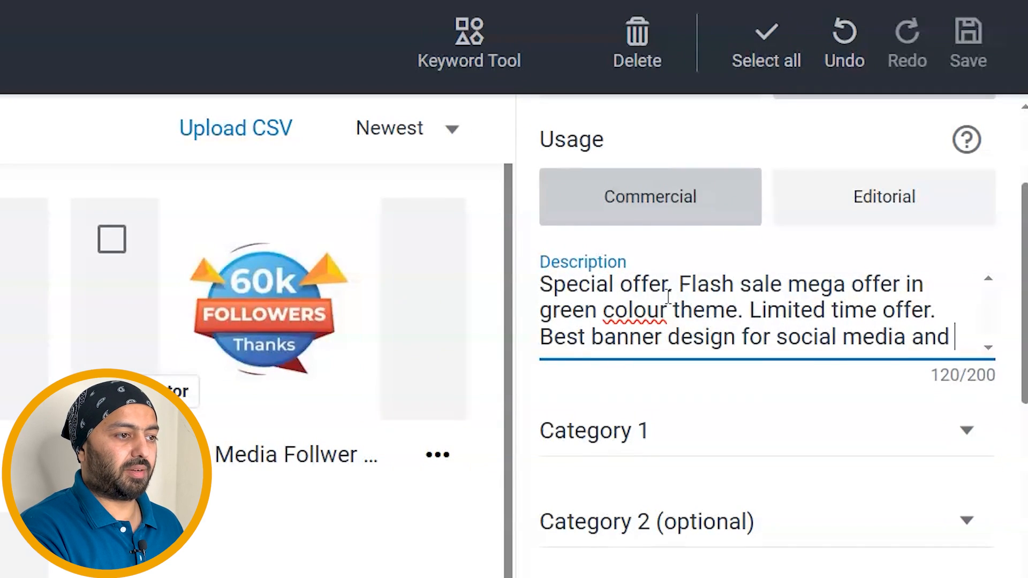
pyautogui.write('corp')
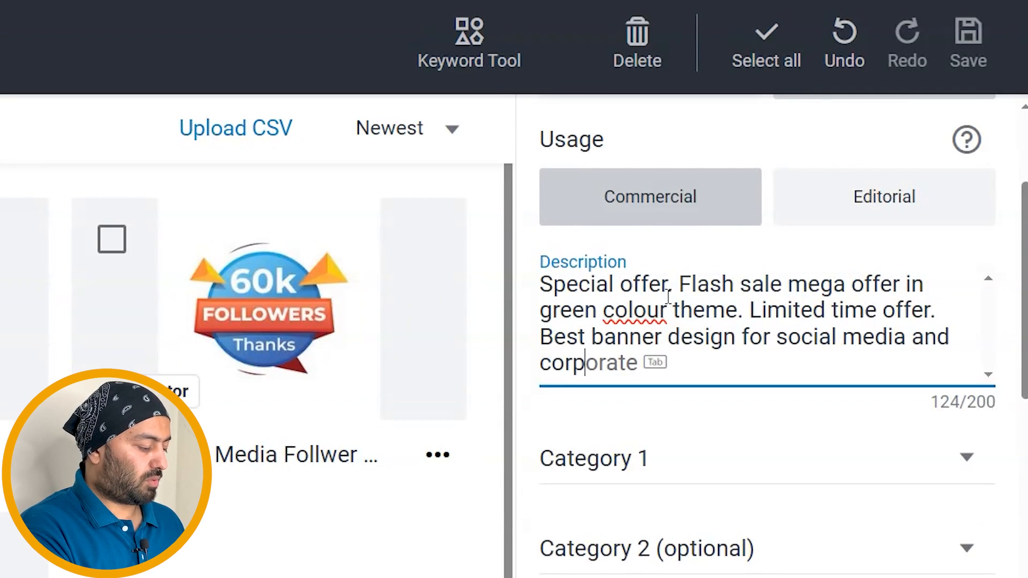
pyautogui.write('orate comp')
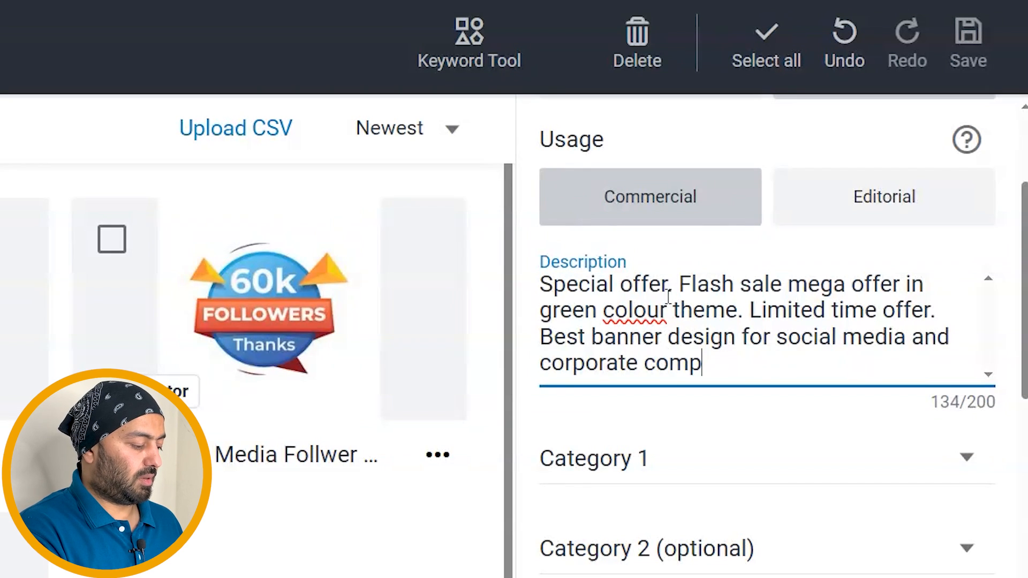
pyautogui.write('anies.')
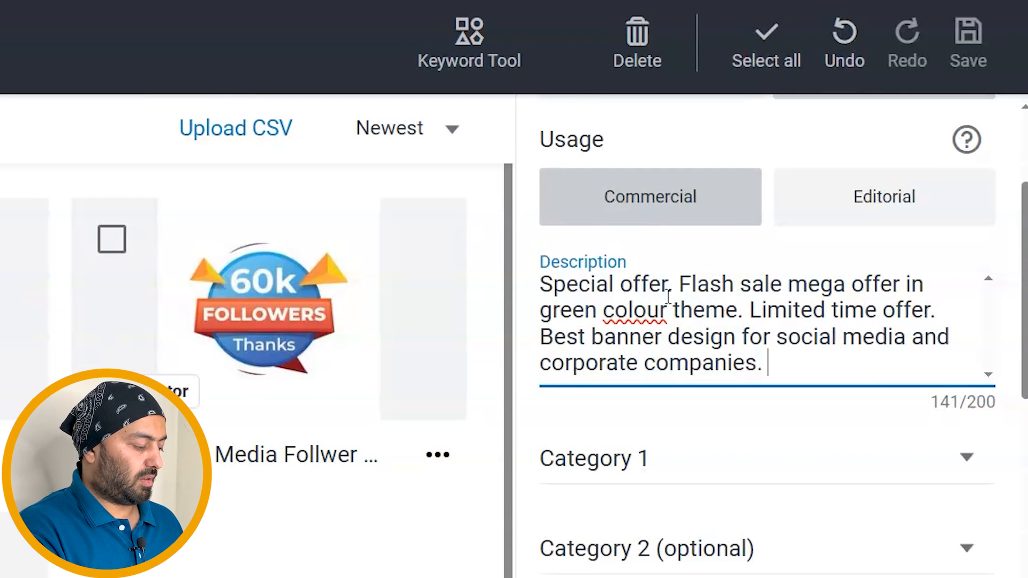
pyautogui.write(' EPS File.')
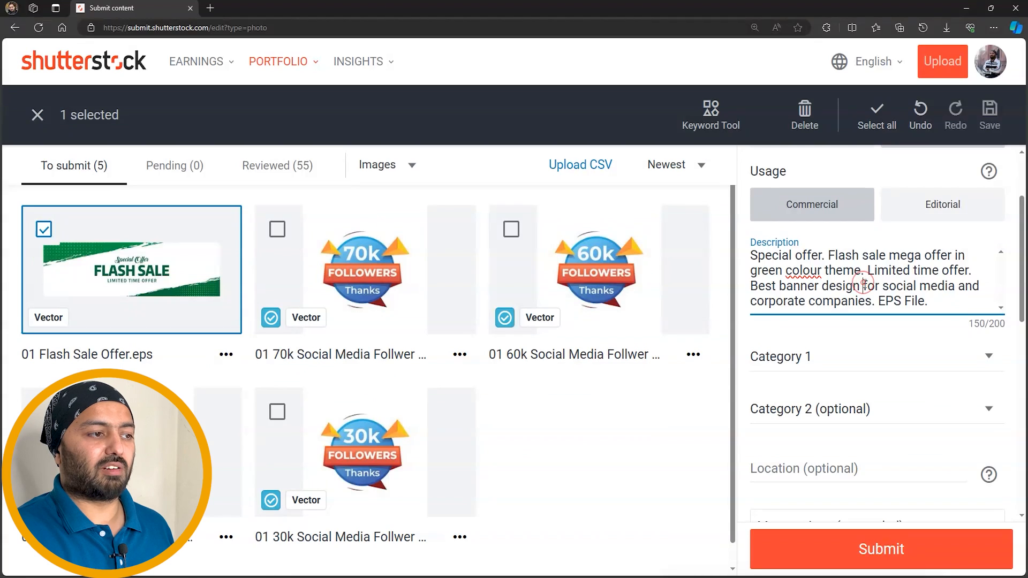
# Set the item's categories to Business/Finance and Arts, and its location to United States.
pyautogui.scroll(-2, 745, 351)
pyautogui.click(836, 251)
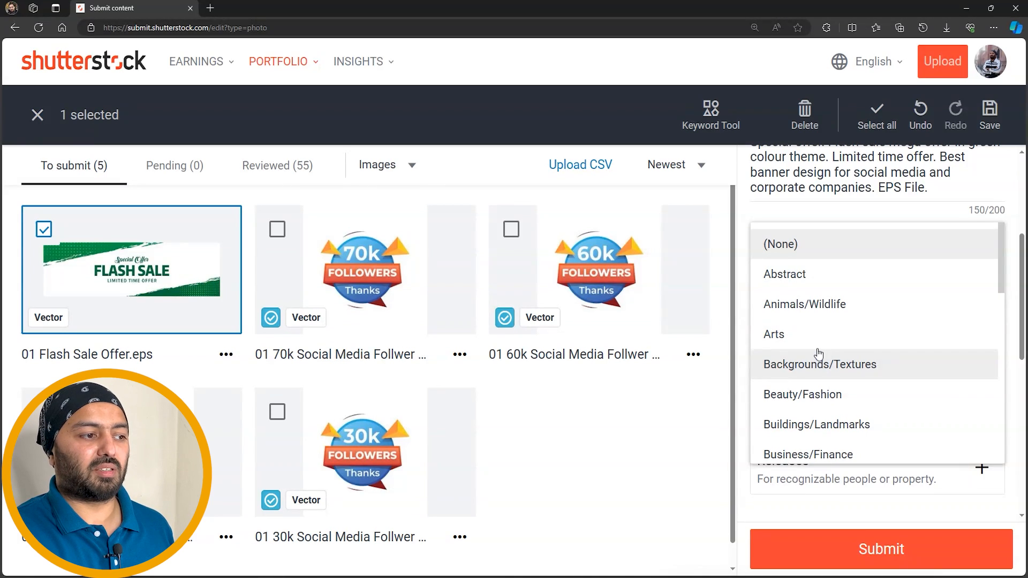
pyautogui.scroll(-1, 818, 357)
pyautogui.click(807, 393)
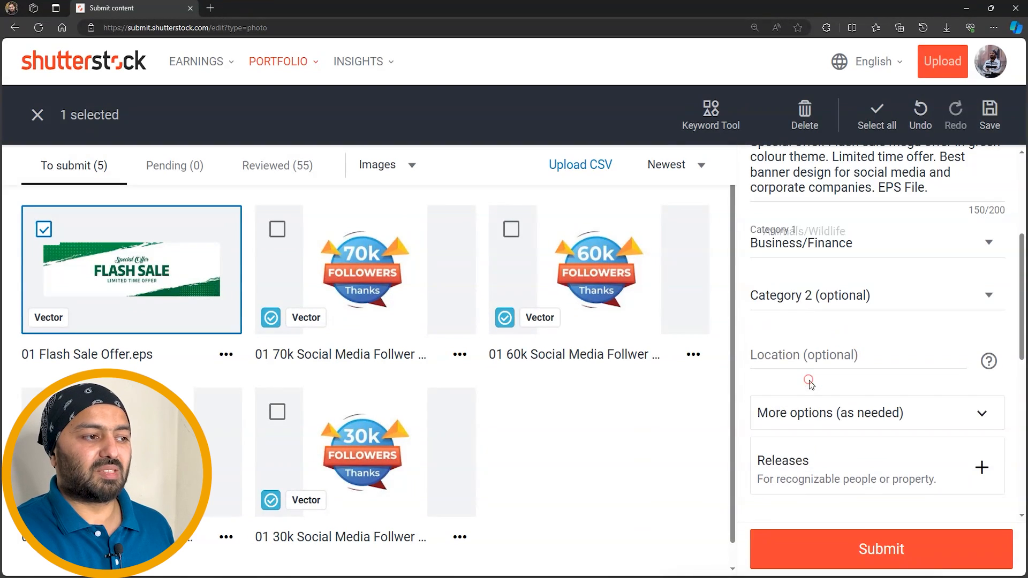
pyautogui.click(832, 310)
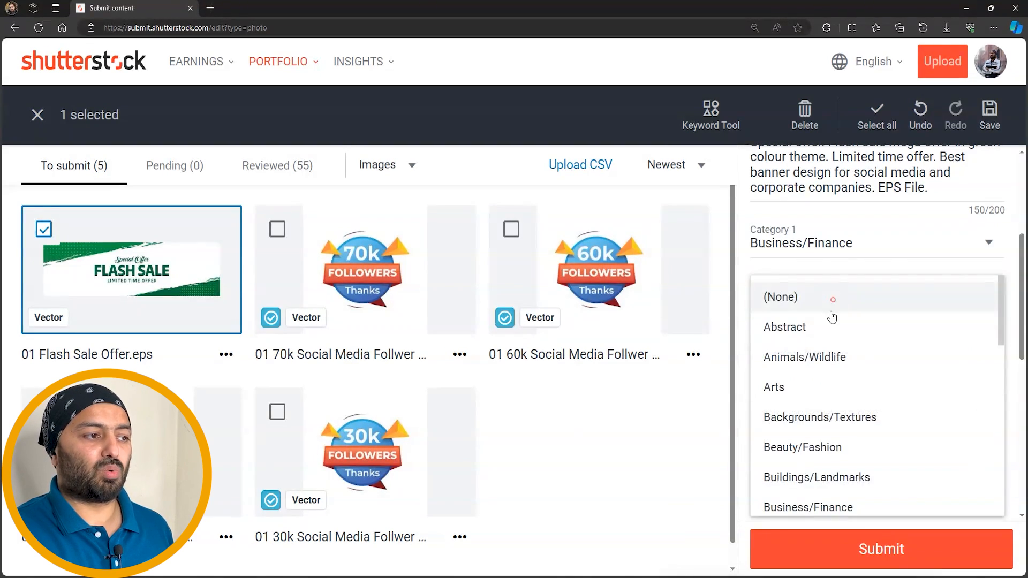
pyautogui.click(820, 396)
pyautogui.click(836, 351)
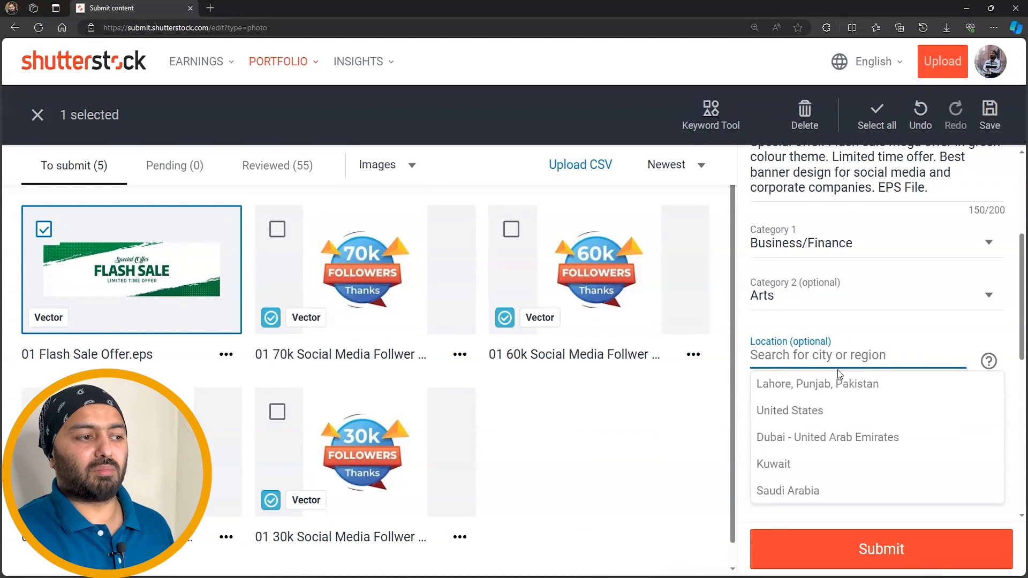
pyautogui.click(834, 412)
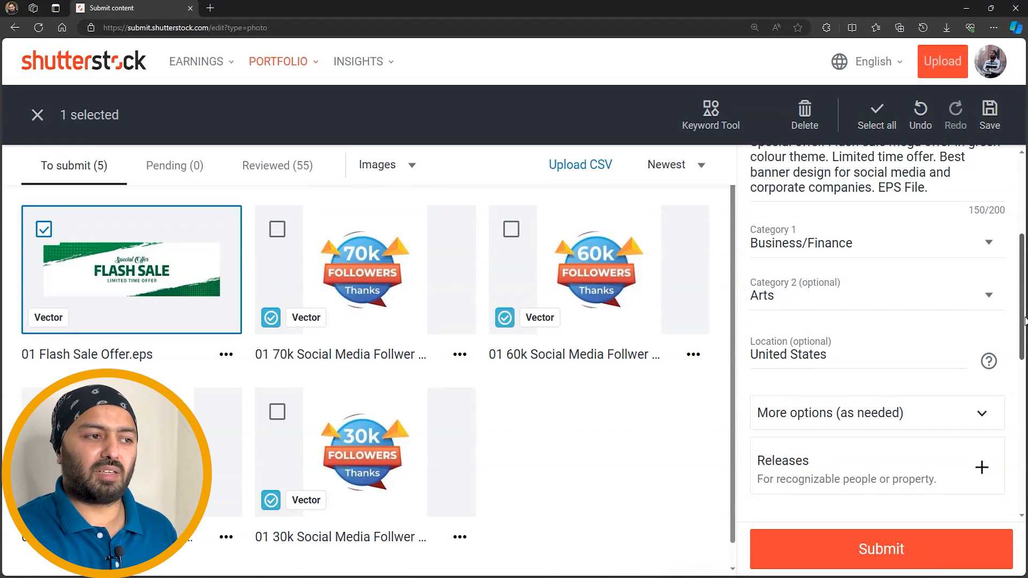
# Examine the reviewer notes and mature content settings among the item's additional options.
pyautogui.scroll(-3, 1023, 336)
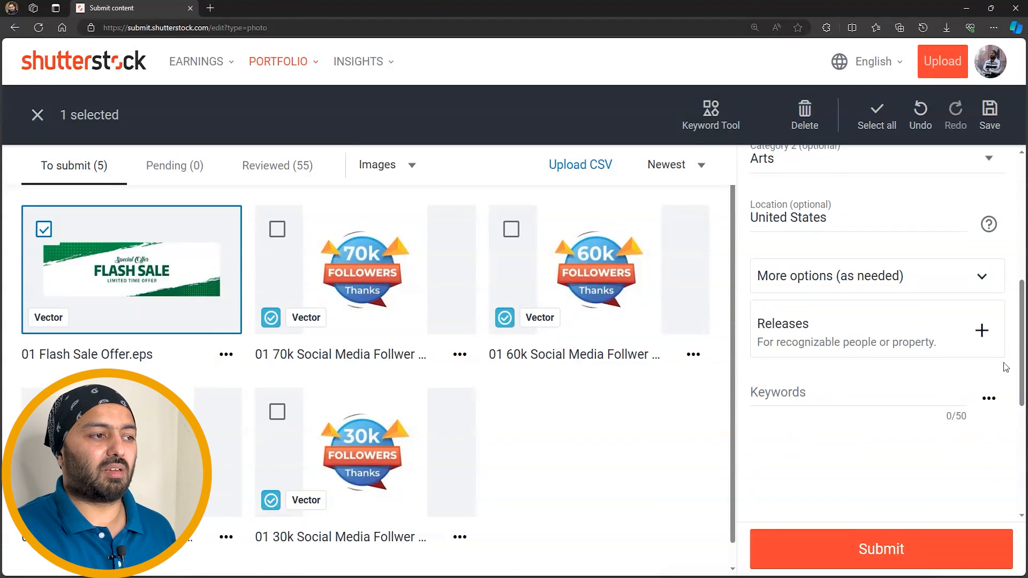
pyautogui.moveTo(768, 278); pyautogui.dragTo(854, 277)
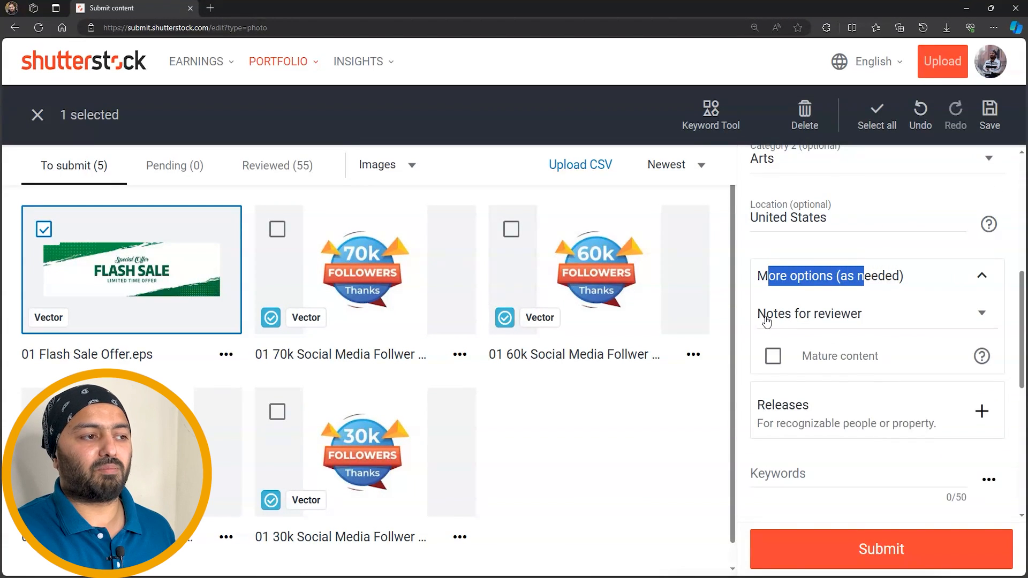
pyautogui.click(767, 320)
pyautogui.click(794, 274)
pyautogui.moveTo(765, 324); pyautogui.dragTo(844, 378)
# Open the search for more keywords from the item's keyword suggestions.
pyautogui.scroll(-3, 826, 362)
pyautogui.click(808, 290)
pyautogui.scroll(-2, 809, 290)
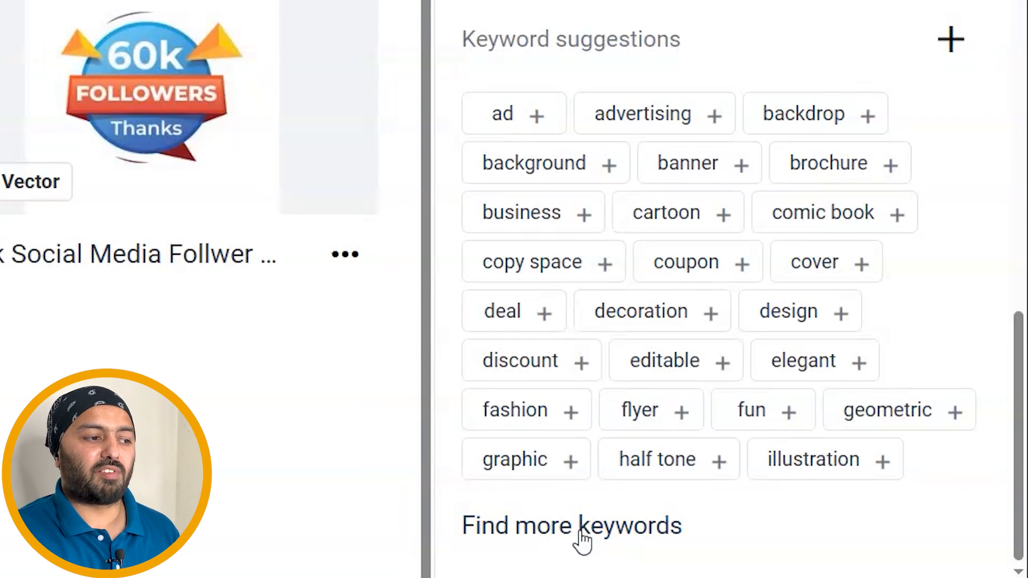
pyautogui.click(599, 533)
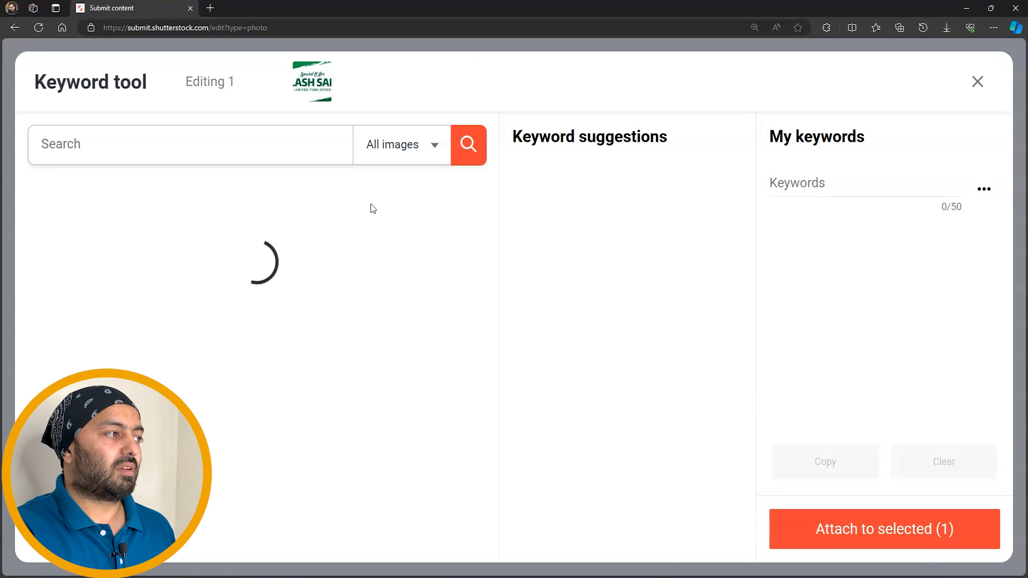
# Restrict the keyword tool's results to Vectors and search for "flash sale".
pyautogui.click(369, 145)
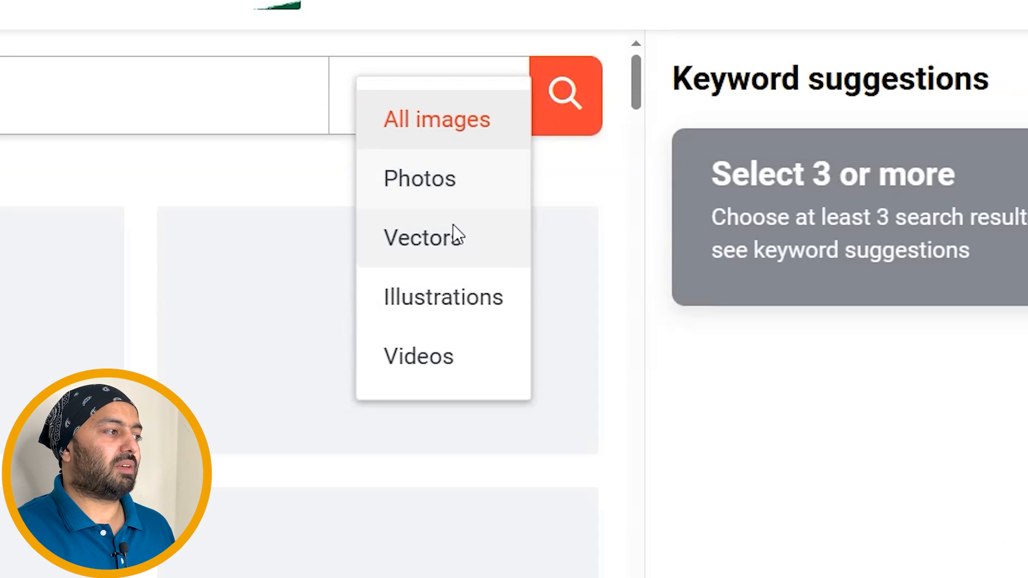
pyautogui.click(463, 236)
pyautogui.click(83, 110)
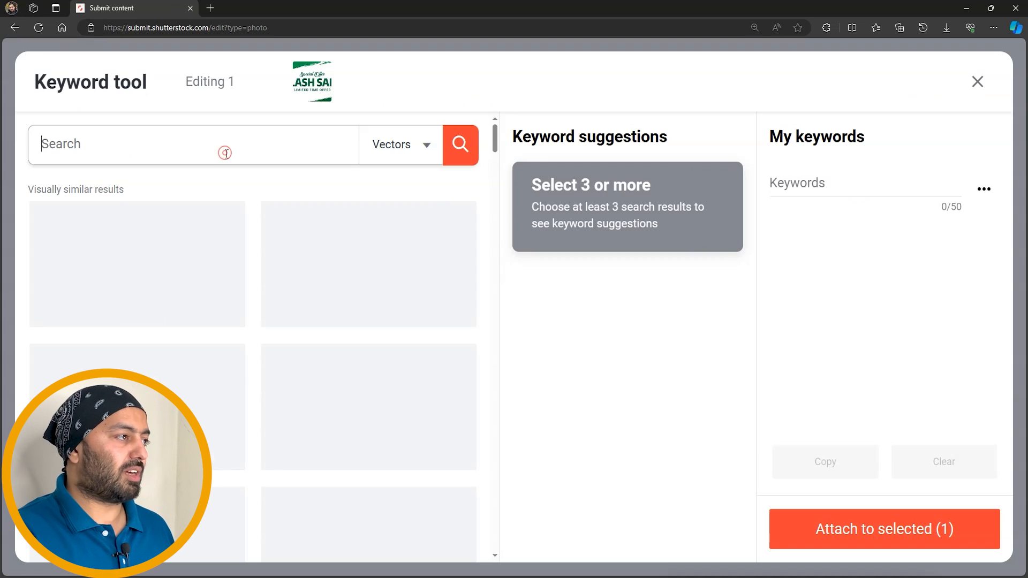
pyautogui.write('flash sale')
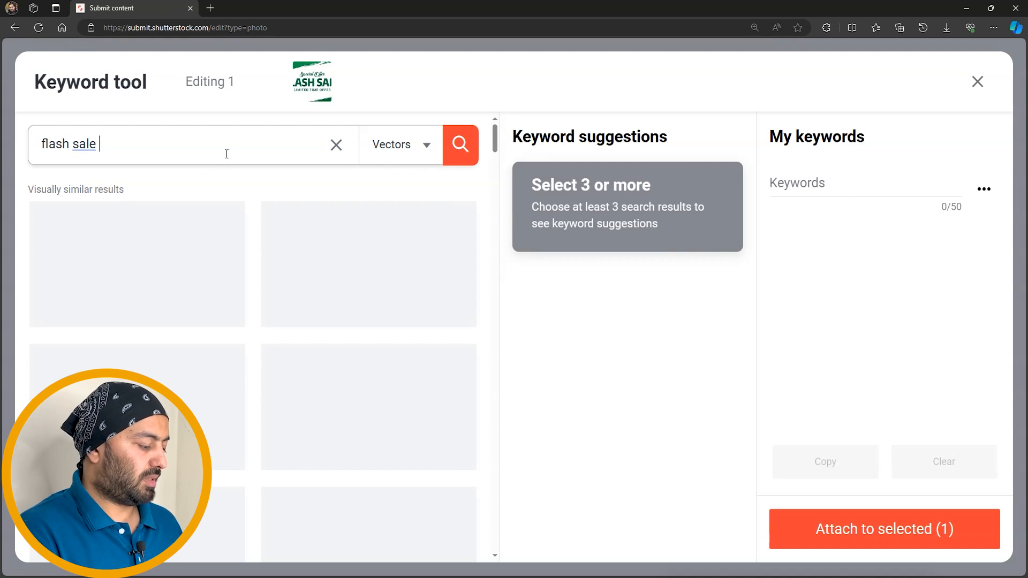
pyautogui.press('Return')
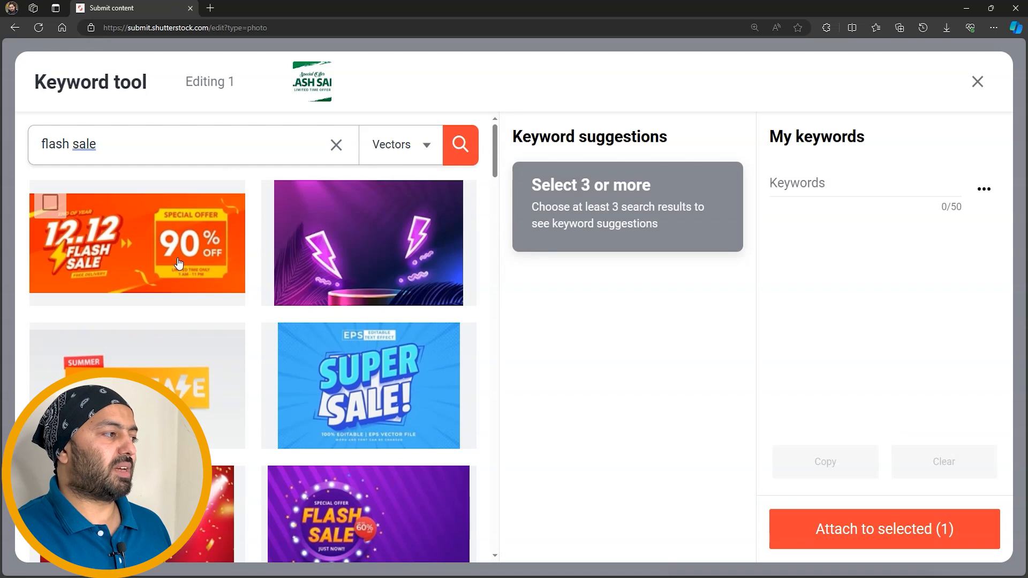
# Select similar flash sale banners as keyword references, including the purple "Just 24 hours" and the "This week only" designs.
pyautogui.scroll(-3, 178, 263)
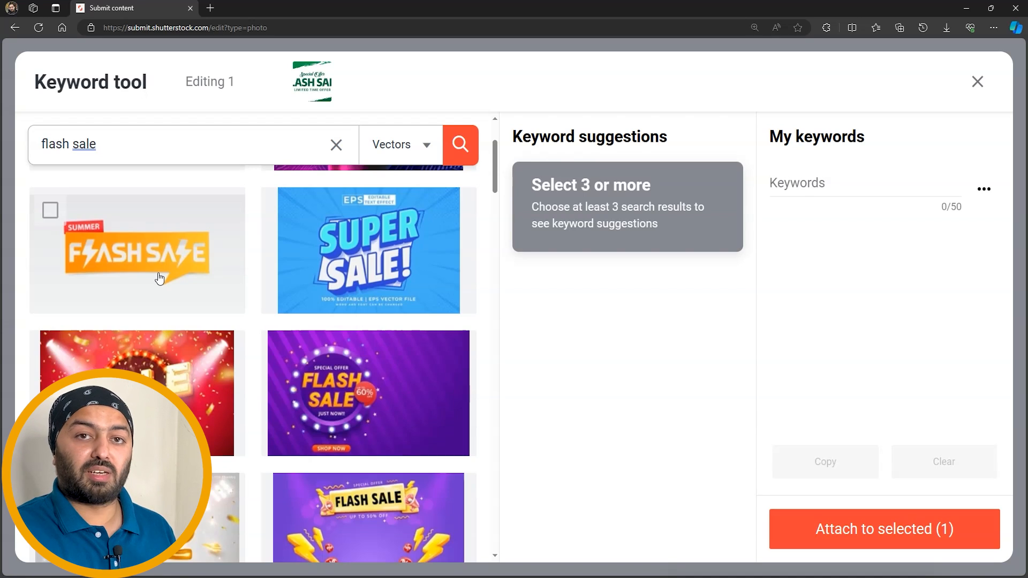
pyautogui.scroll(-3, 160, 277)
pyautogui.scroll(-2, 160, 277)
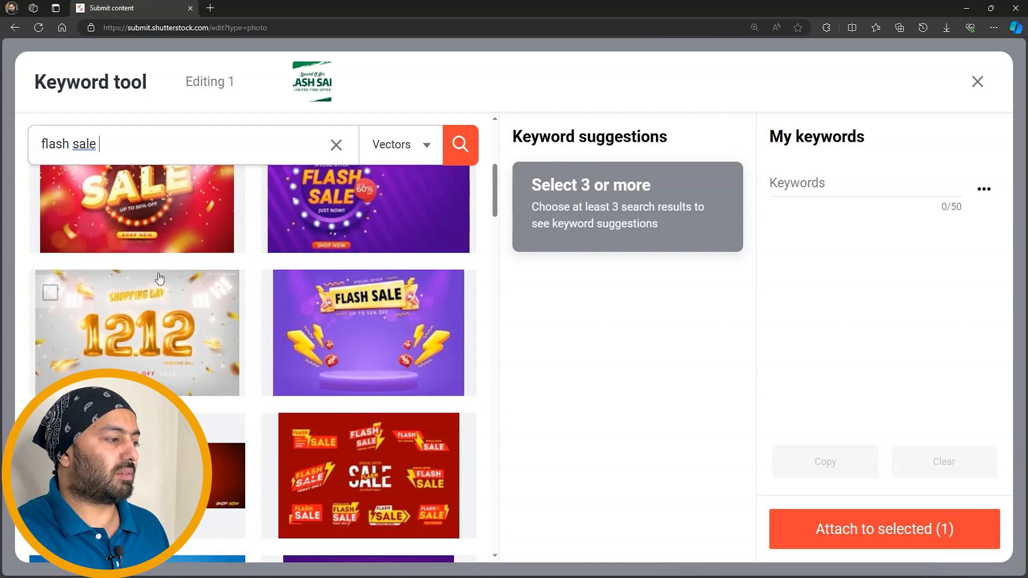
pyautogui.scroll(-1, 159, 282)
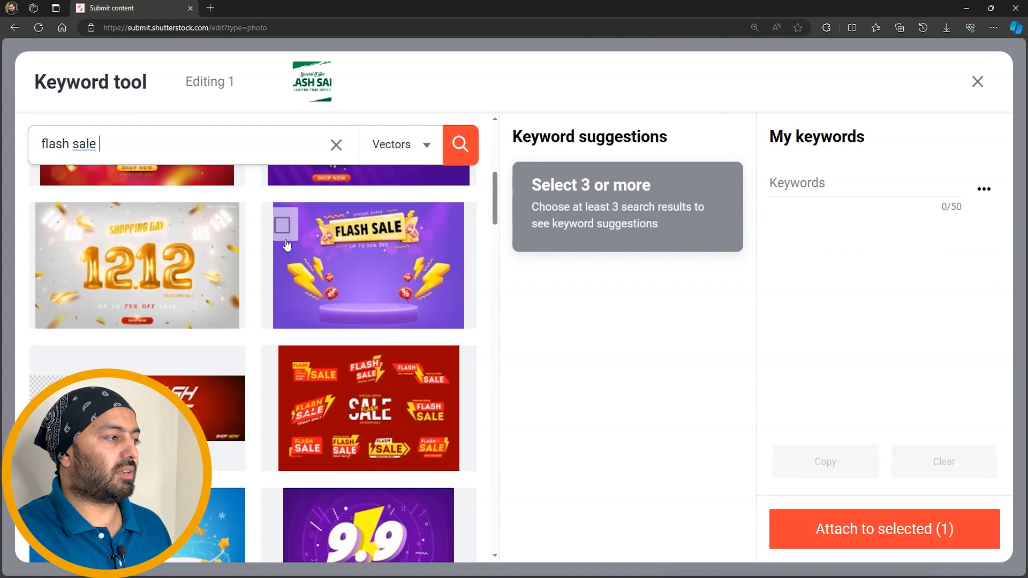
pyautogui.scroll(-5, 286, 268)
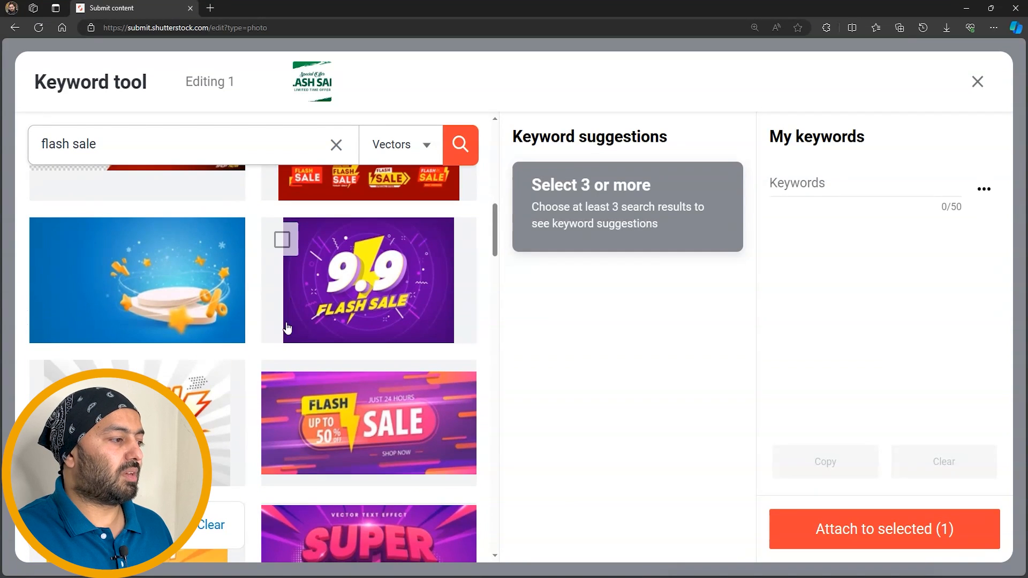
pyautogui.click(282, 383)
pyautogui.scroll(-2, 282, 385)
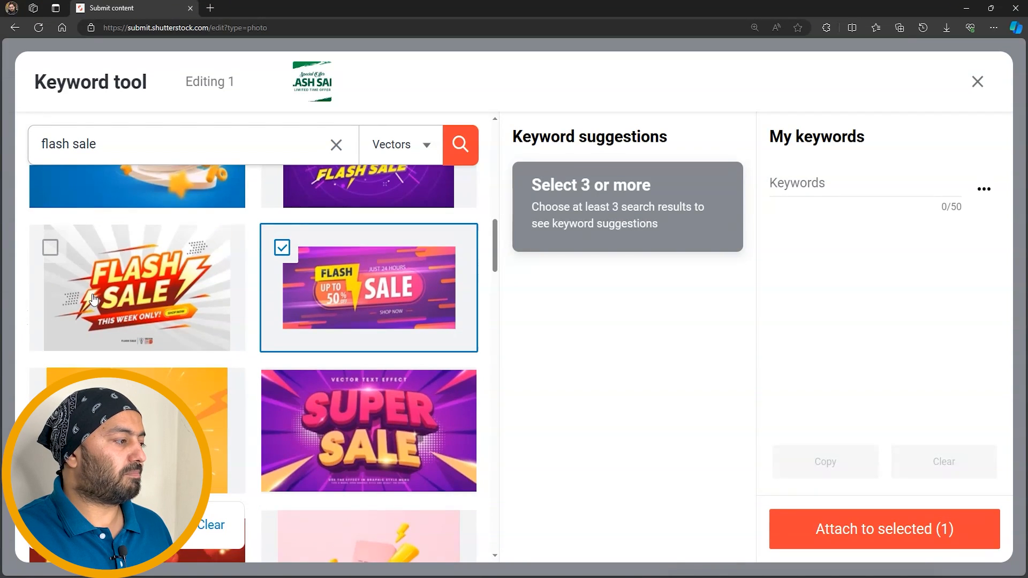
pyautogui.scroll(-1, 94, 298)
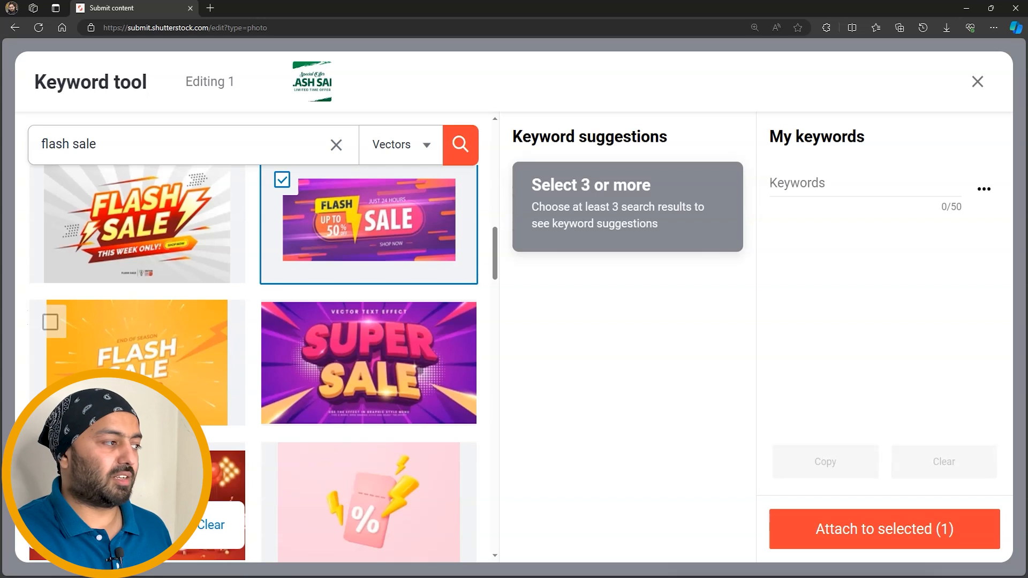
pyautogui.scroll(1, 127, 355)
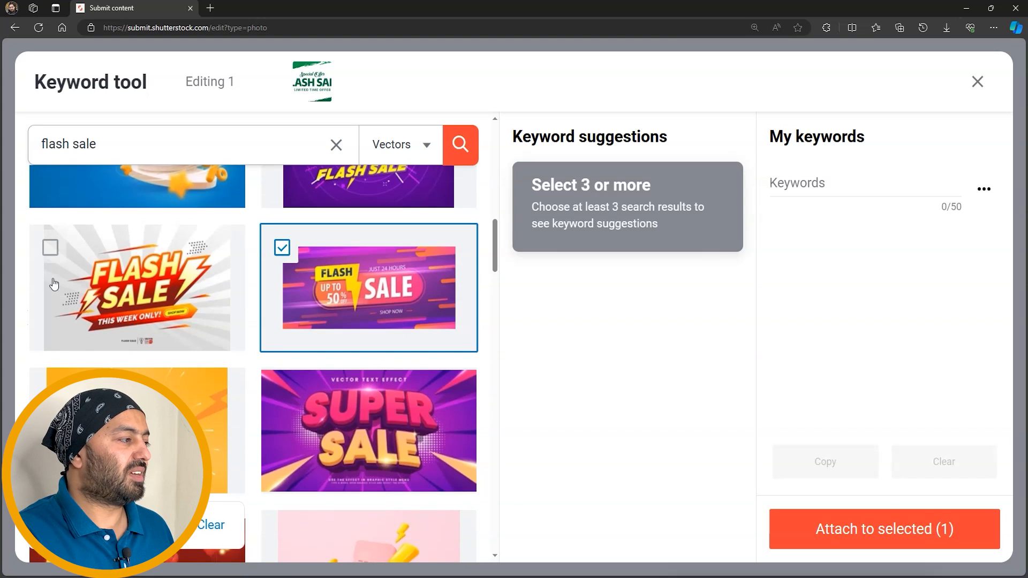
pyautogui.click(51, 247)
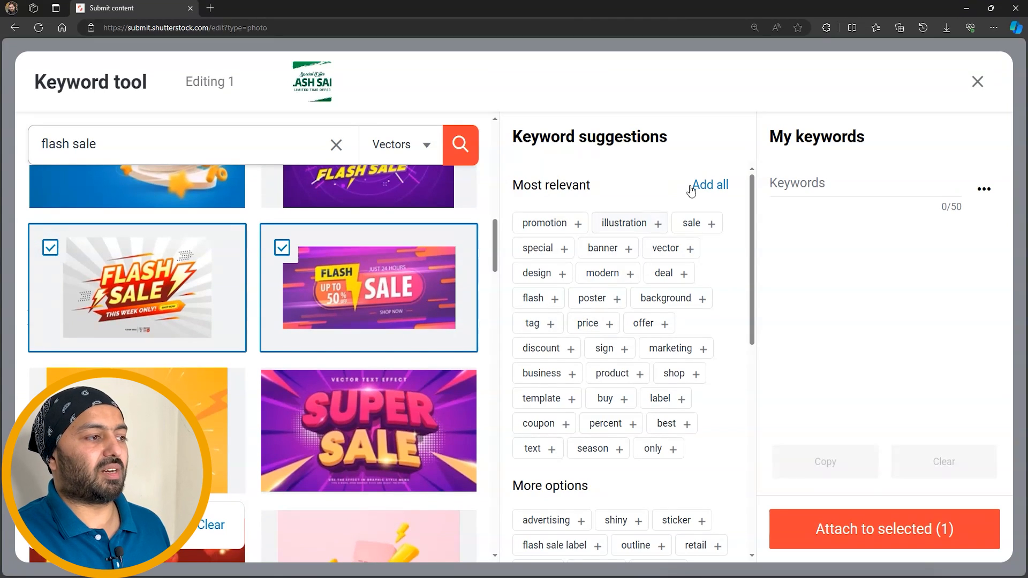
# Add all of the most relevant keyword suggestions to the item's keywords.
pyautogui.moveTo(725, 219); pyautogui.dragTo(524, 487)
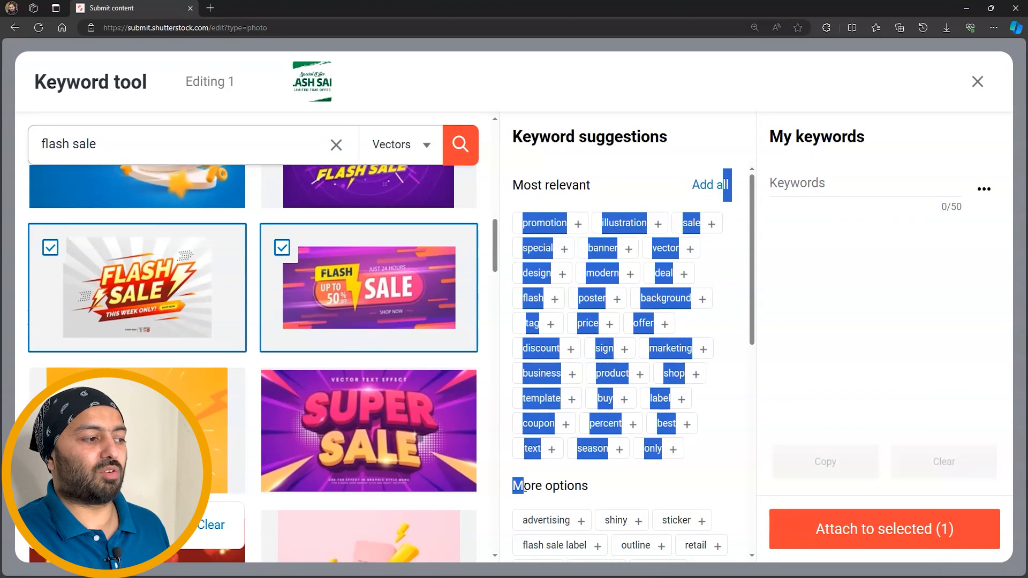
pyautogui.click(734, 310)
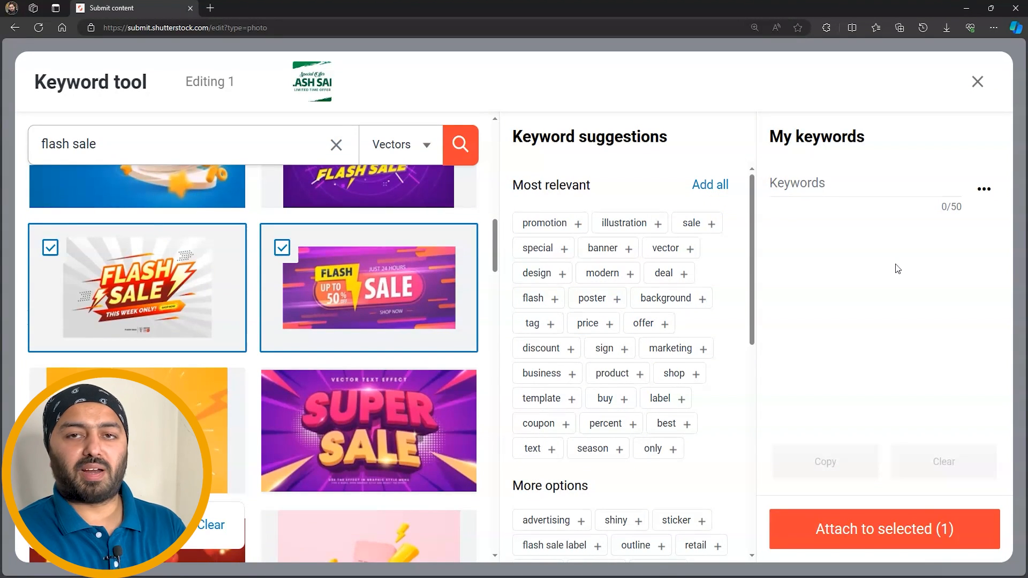
pyautogui.click(702, 184)
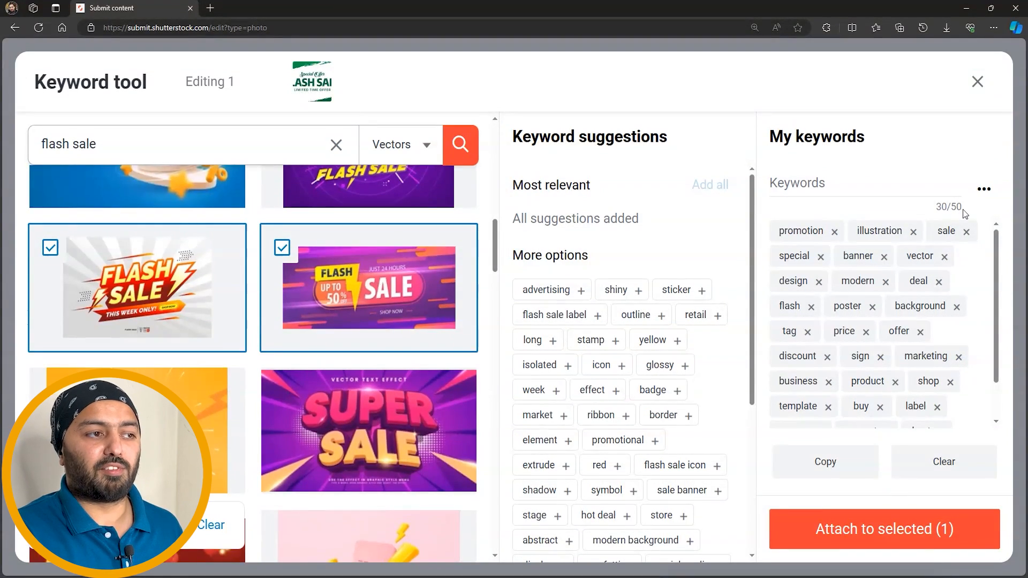
# Replace the selected reference designs with three other flash sale vectors and add all their most relevant keyword suggestions.
pyautogui.click(289, 249)
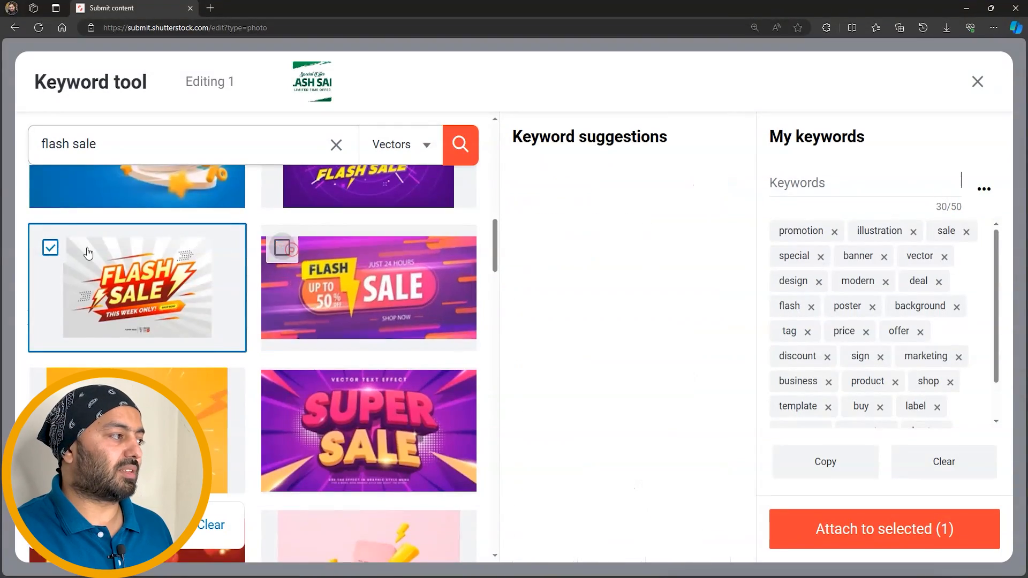
pyautogui.scroll(5, 160, 278)
pyautogui.scroll(-10, 248, 348)
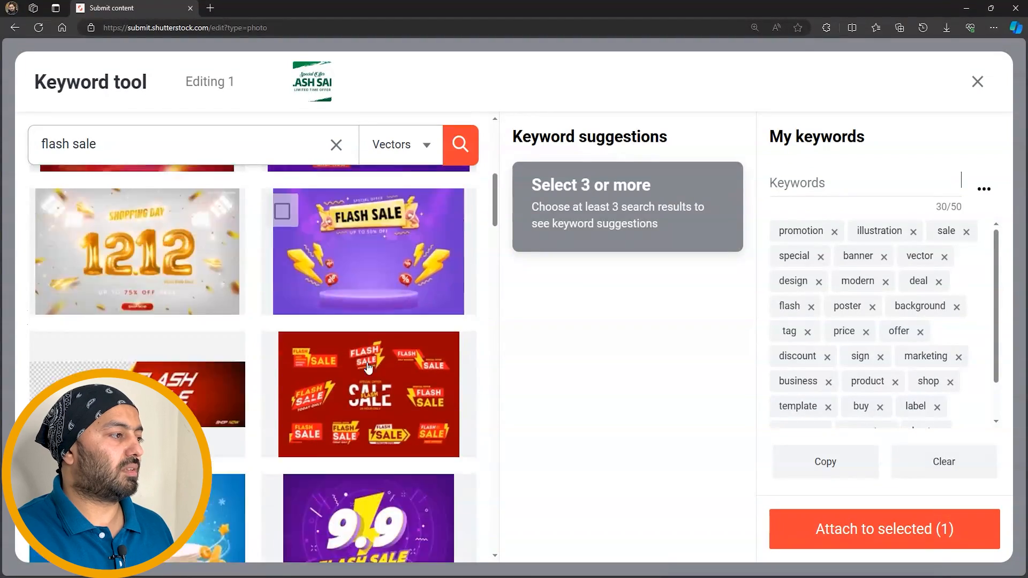
pyautogui.scroll(-10, 367, 367)
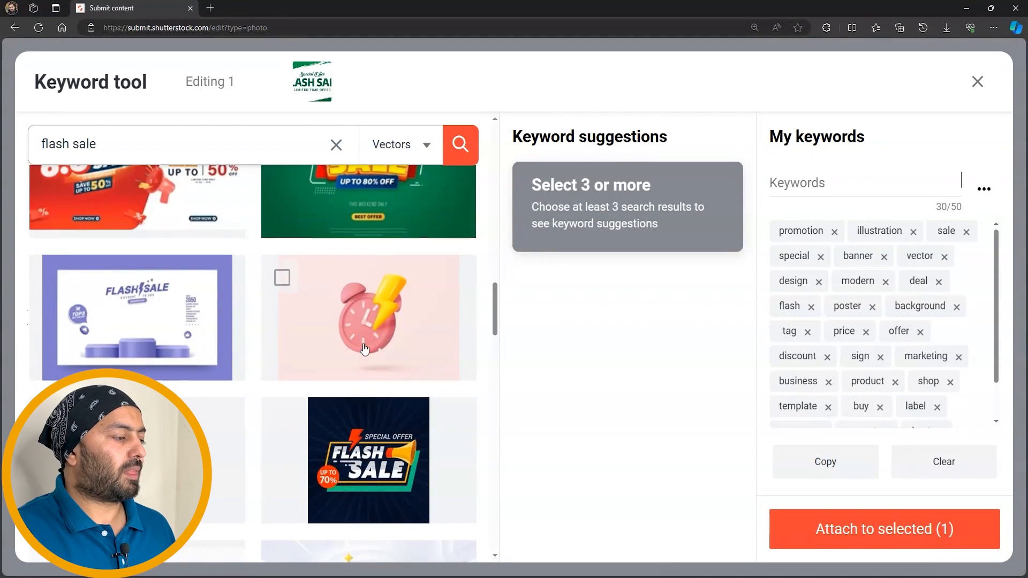
pyautogui.scroll(-3, 364, 347)
pyautogui.click(278, 218)
pyautogui.scroll(-3, 297, 333)
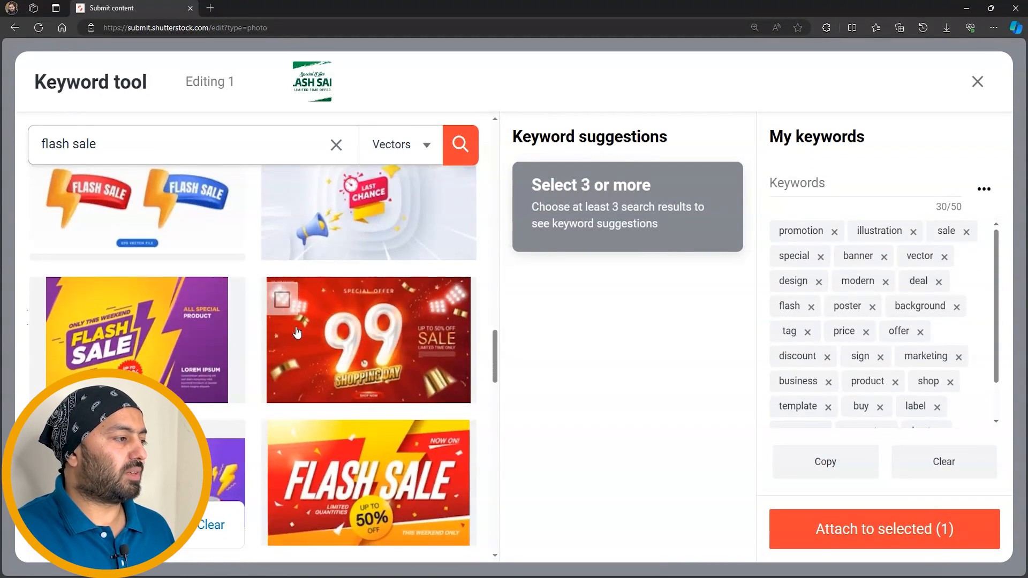
pyautogui.scroll(-3, 297, 333)
pyautogui.click(281, 305)
pyautogui.scroll(-3, 256, 338)
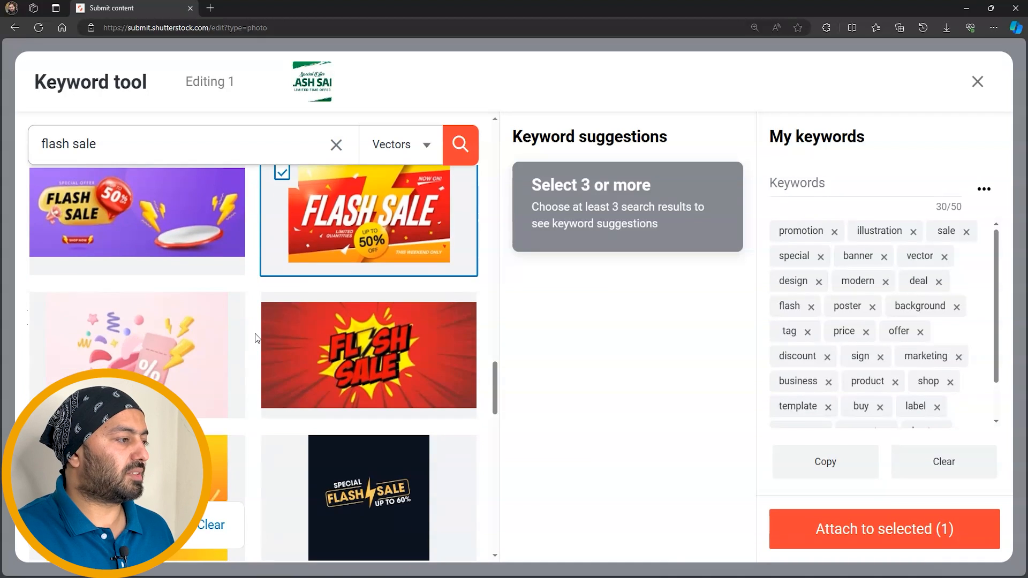
pyautogui.scroll(-5, 255, 338)
pyautogui.click(52, 264)
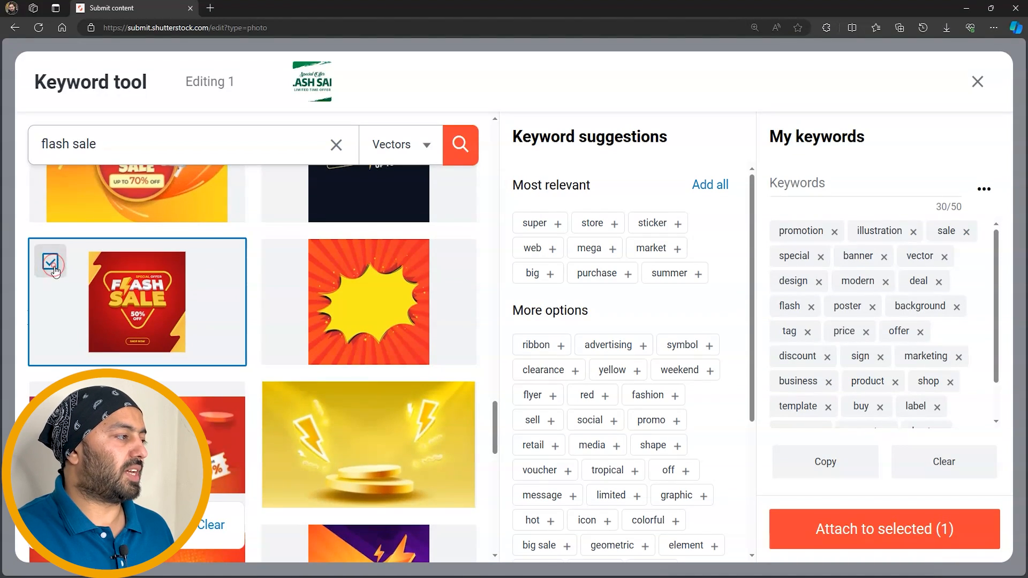
pyautogui.click(708, 186)
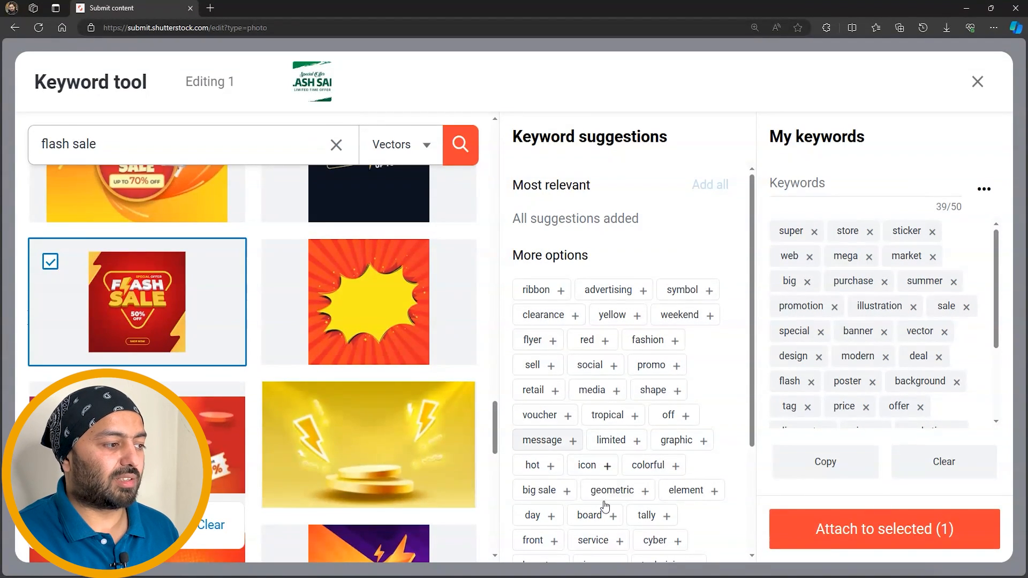
# Add the keywords cyber, limited, media, promo and fashion from the additional suggestions.
pyautogui.scroll(-2, 605, 506)
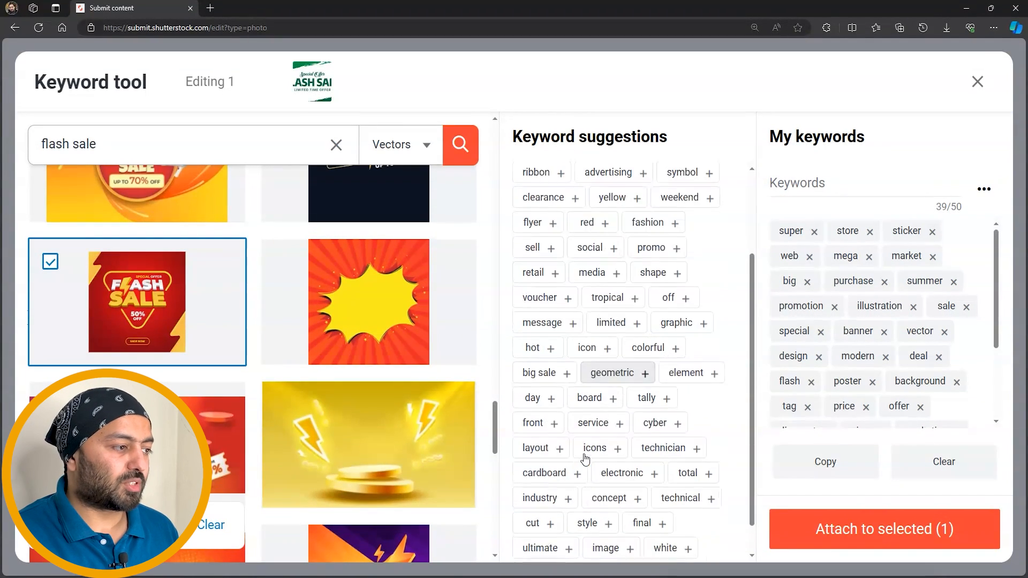
pyautogui.click(677, 421)
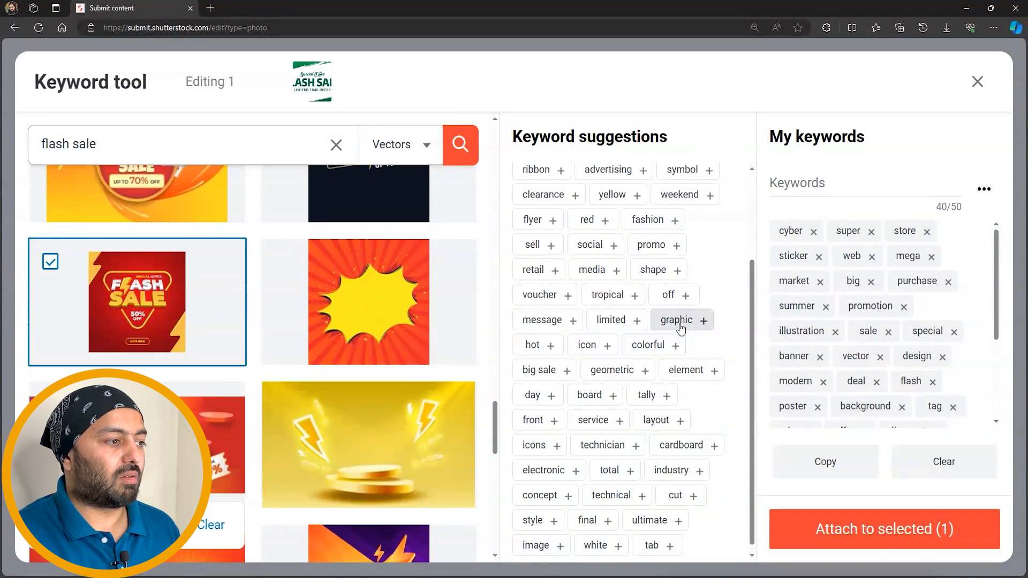
pyautogui.click(605, 321)
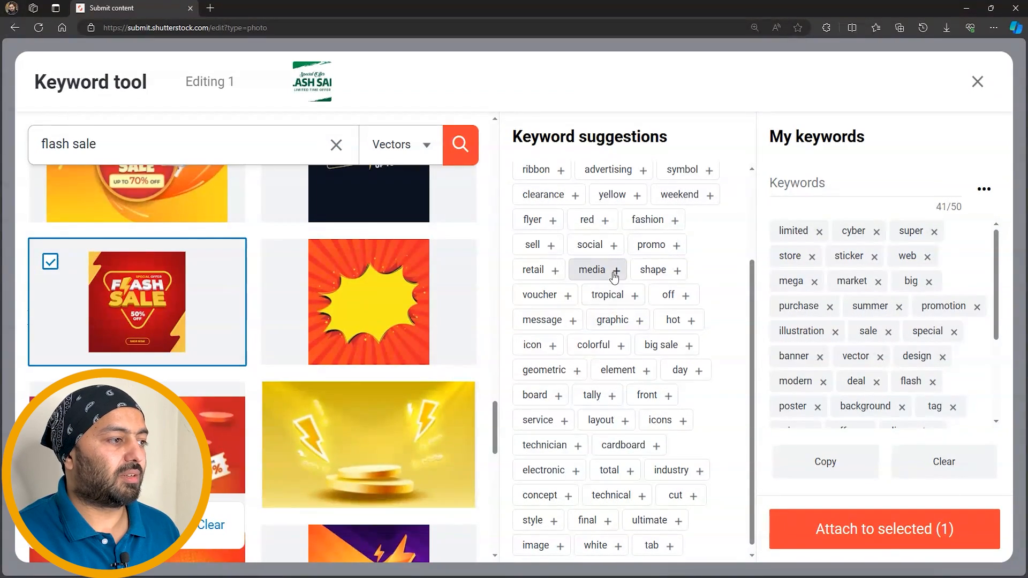
pyautogui.click(614, 276)
pyautogui.click(650, 243)
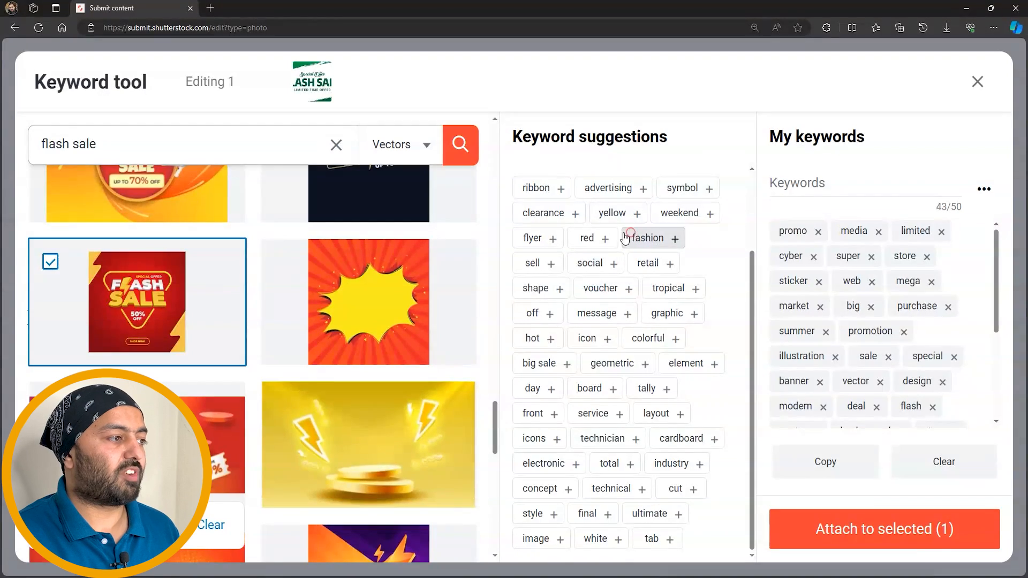
pyautogui.click(650, 237)
# Add the suggested keywords clearance, weekend, advertising, voucher, social and retail.
pyautogui.click(575, 214)
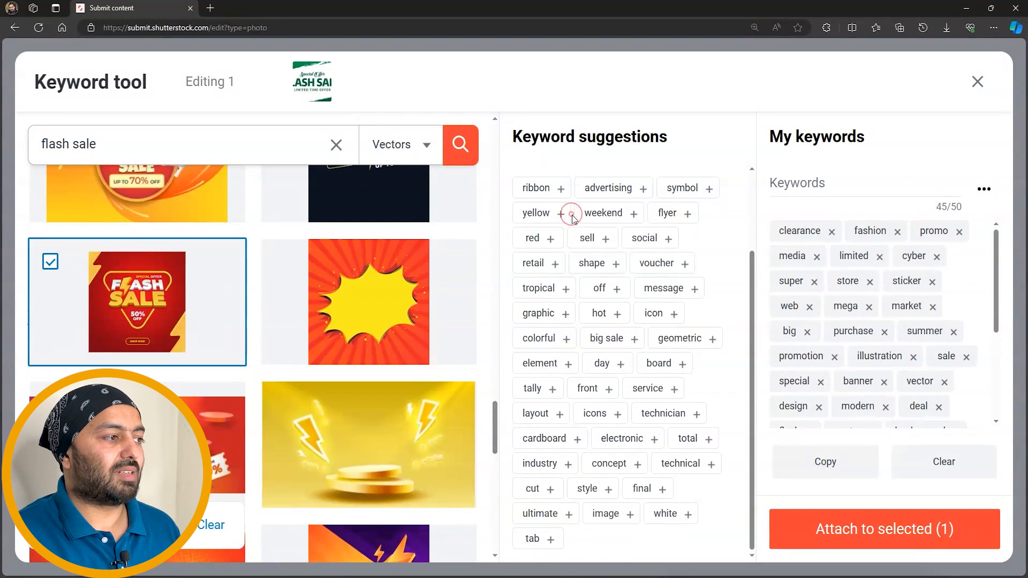
pyautogui.click(634, 213)
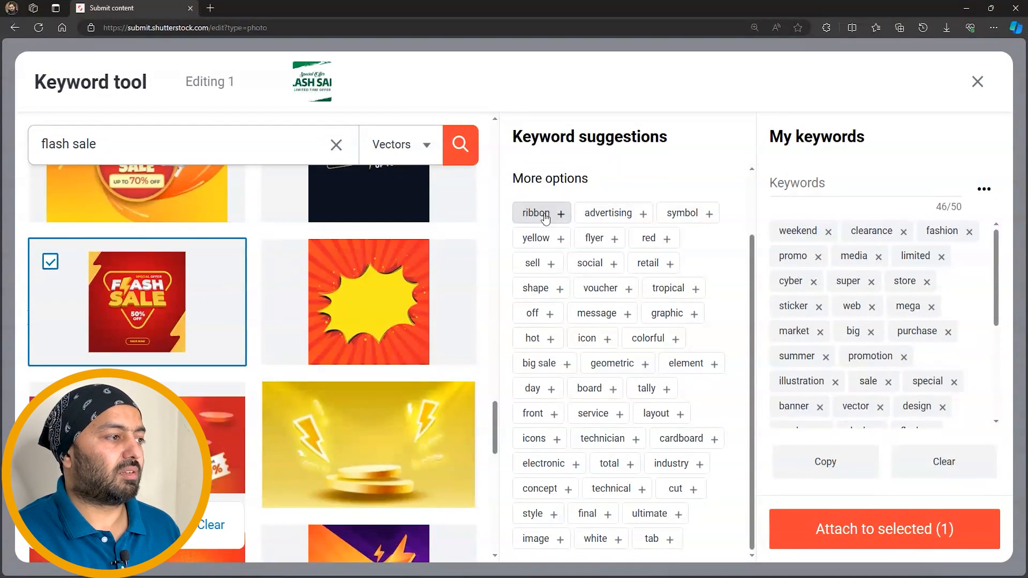
pyautogui.click(603, 214)
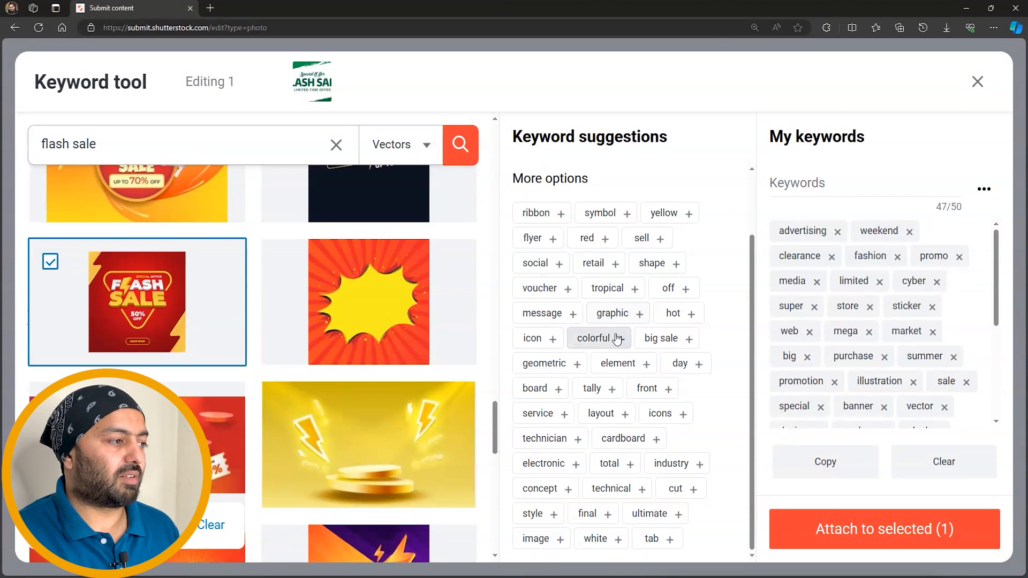
pyautogui.click(545, 288)
pyautogui.click(538, 264)
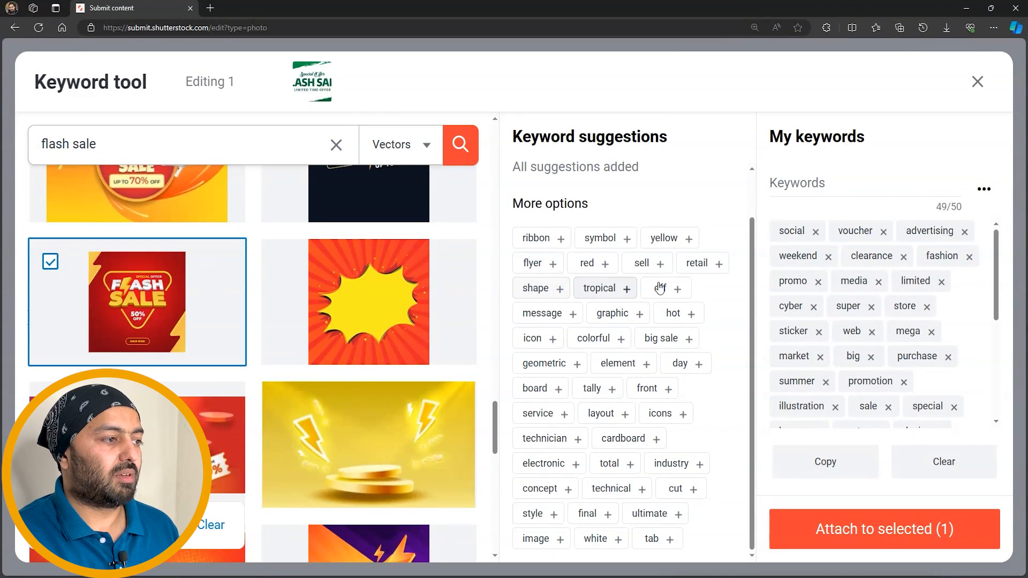
pyautogui.click(701, 265)
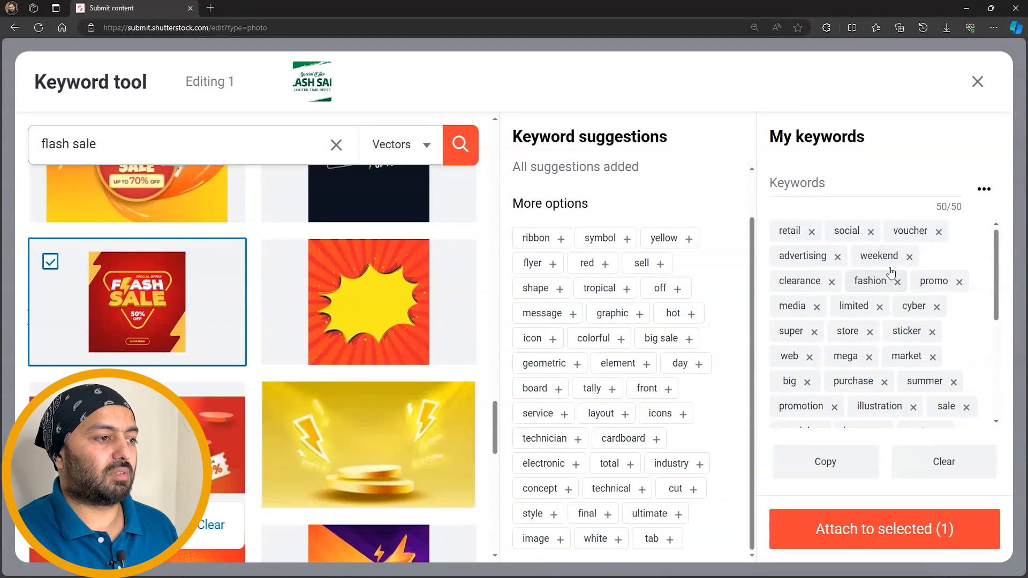
# Replace the keyword "web" with the suggested keyword "big sale".
pyautogui.click(809, 357)
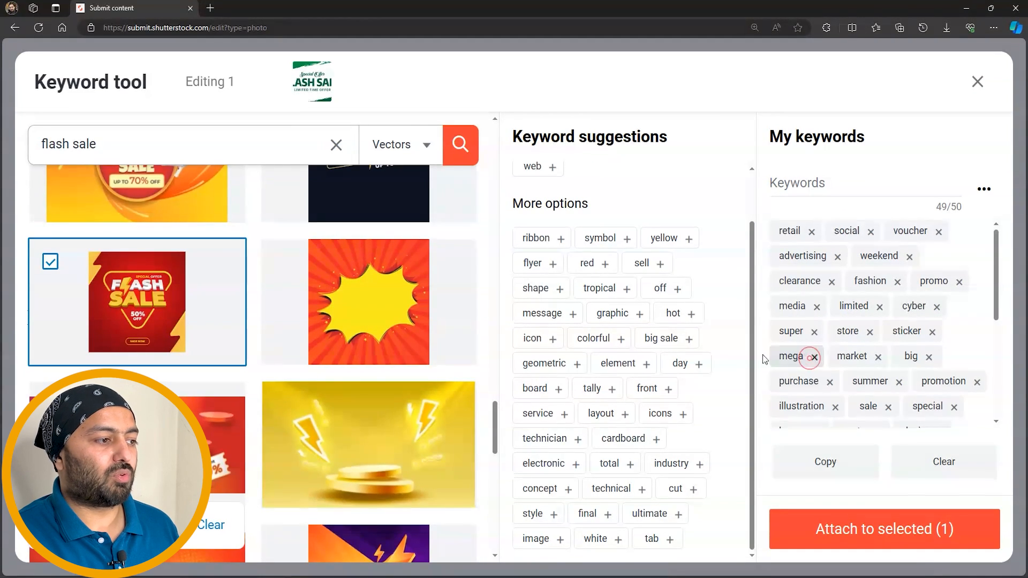
pyautogui.click(658, 346)
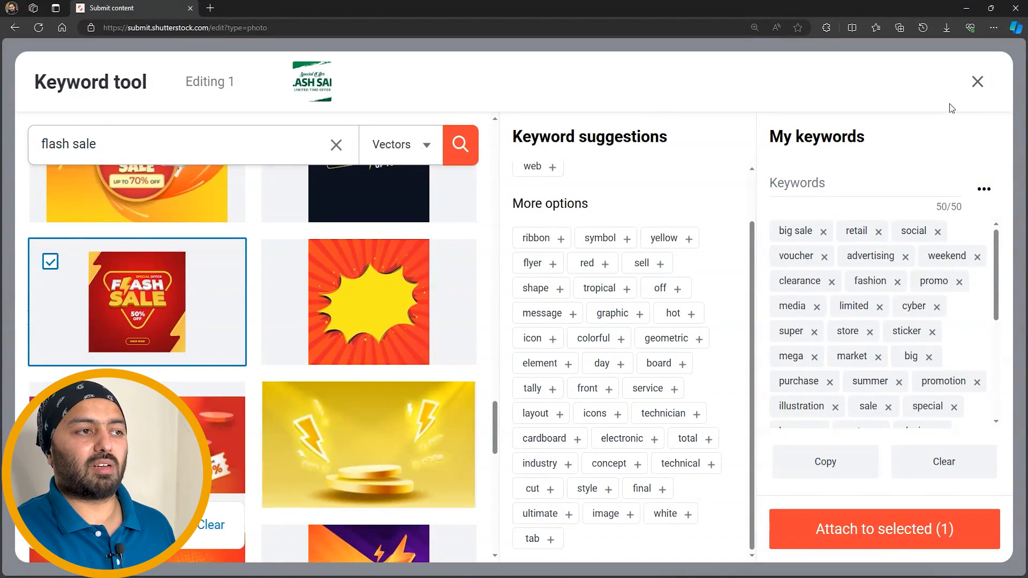
# Close the keyword tool, check the flash sale banner's description, categories, location and keywords, and submit it for review.
pyautogui.click(978, 83)
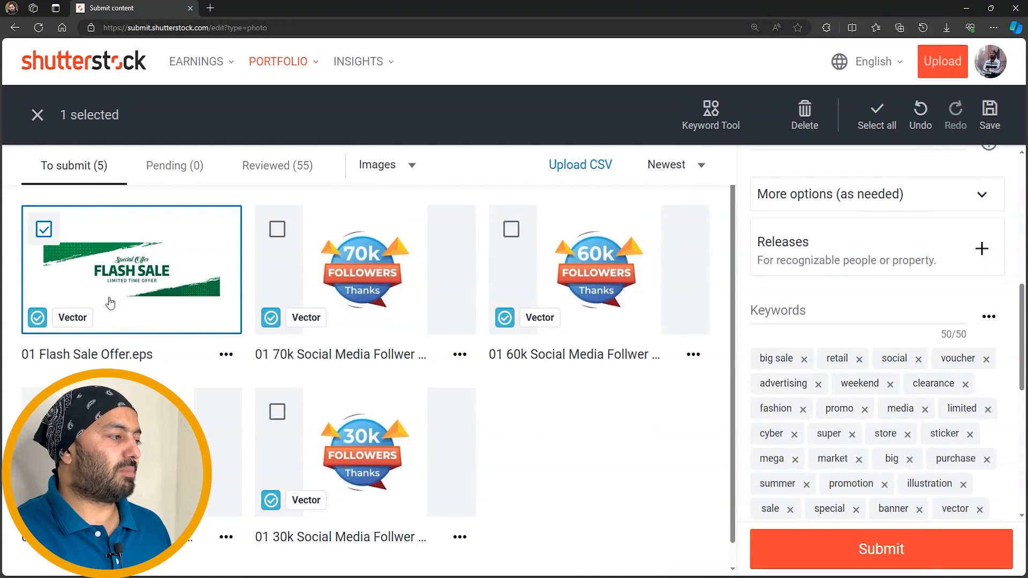
pyautogui.scroll(8, 883, 307)
pyautogui.scroll(-1, 852, 261)
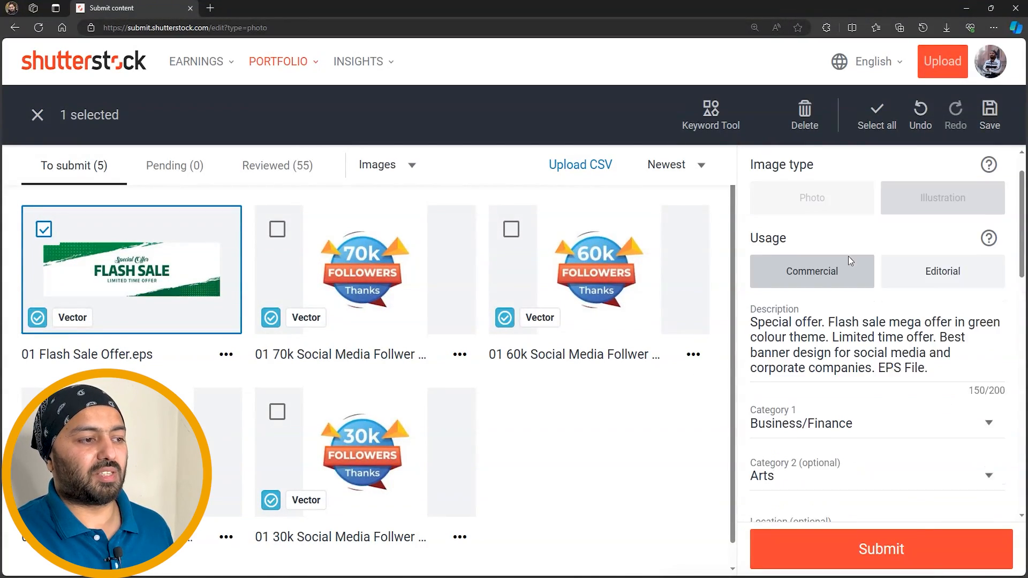
pyautogui.scroll(-4, 920, 367)
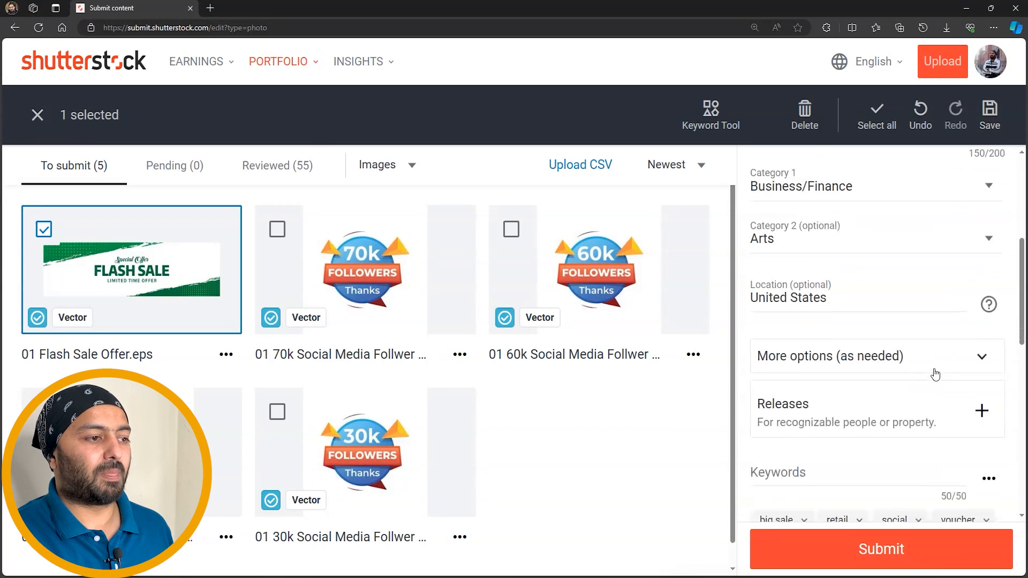
pyautogui.scroll(-12, 863, 308)
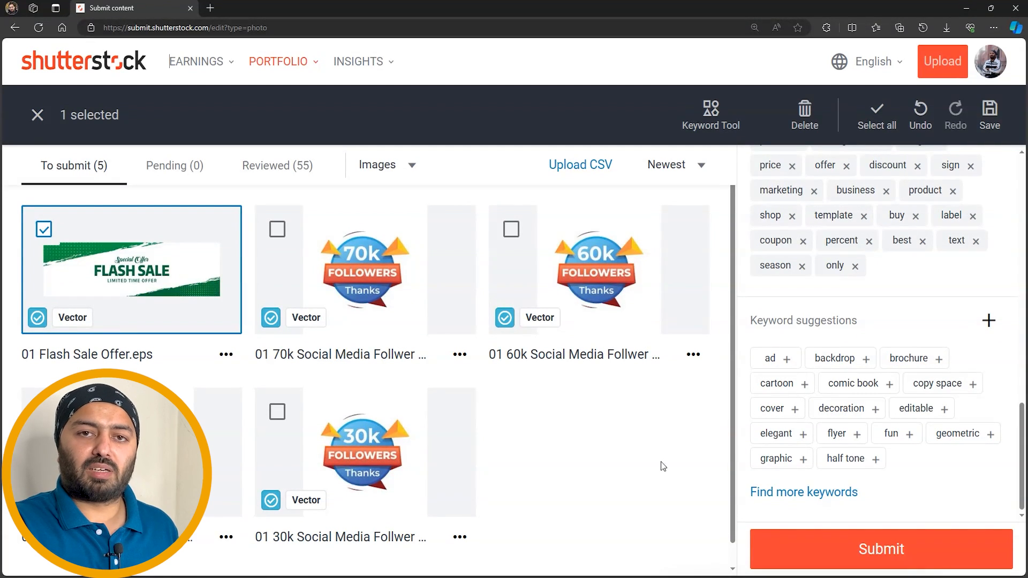
pyautogui.click(898, 547)
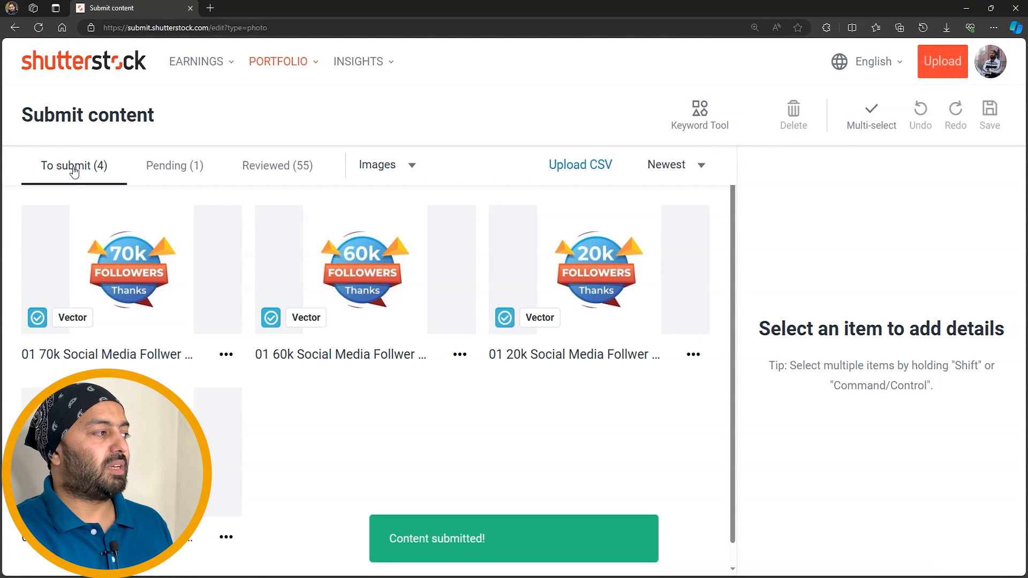
# Check the pending submissions, reading the review-time notice and the options available for 01 Flash Sale Offer.eps.
pyautogui.click(186, 181)
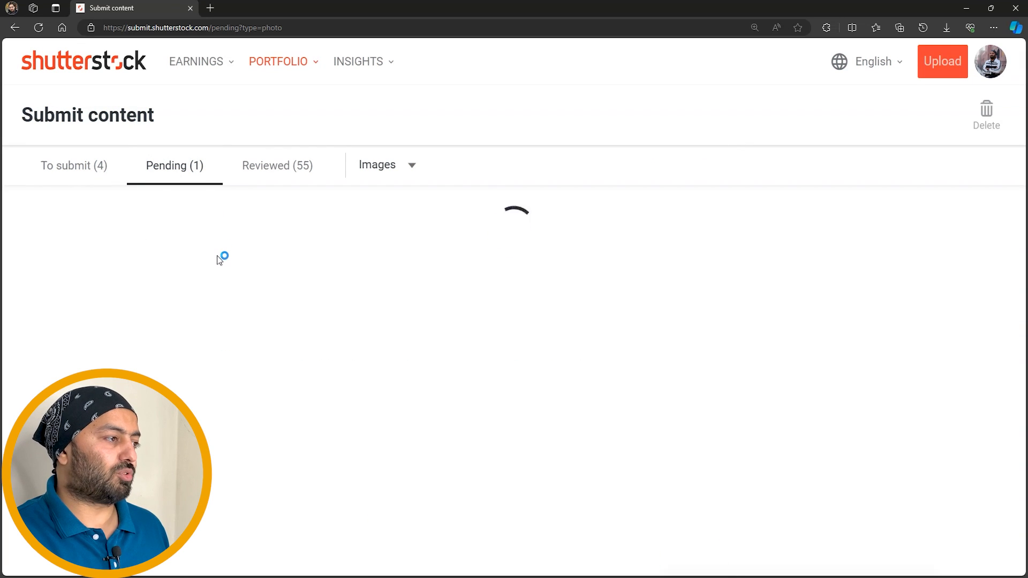
pyautogui.moveTo(73, 229); pyautogui.dragTo(374, 228)
pyautogui.click(428, 278)
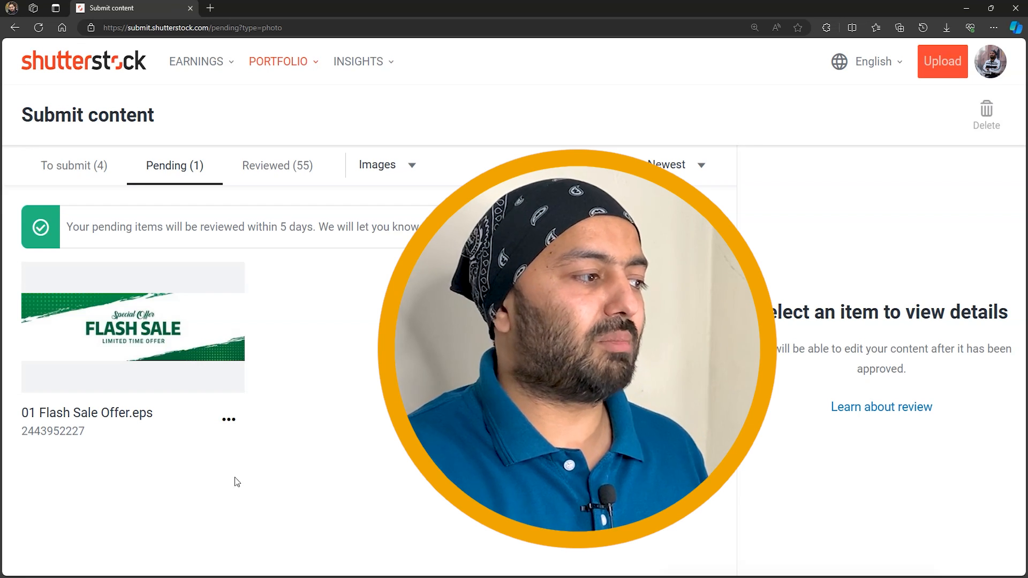
pyautogui.click(229, 419)
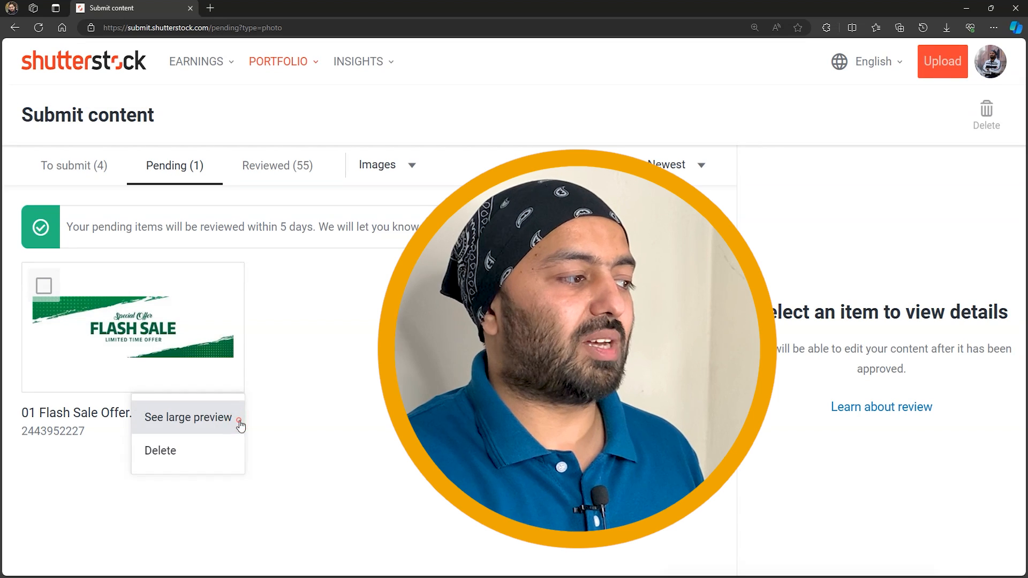
pyautogui.click(193, 489)
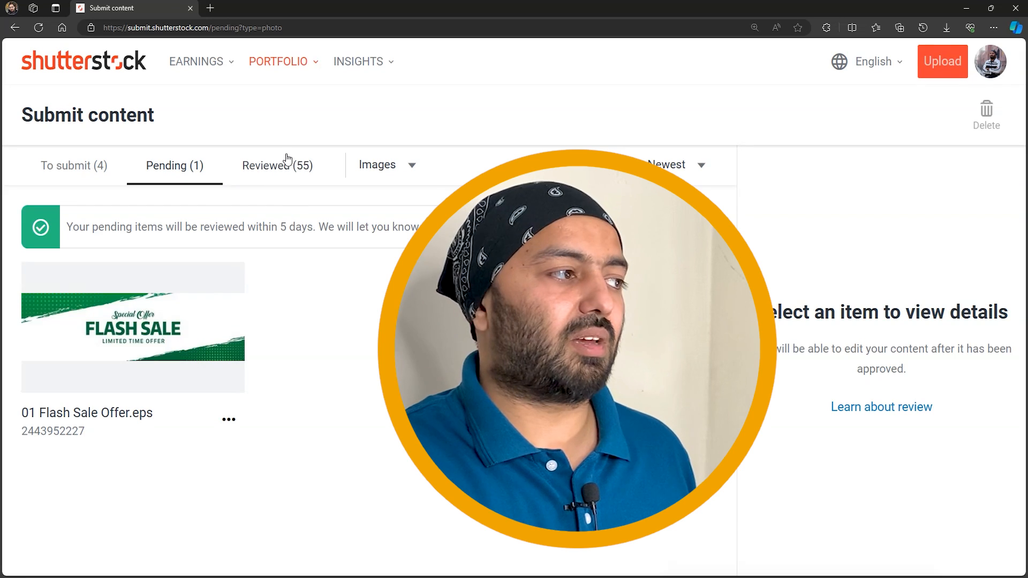
# Examine the reviewed content, reading the display-period notice and the approval and rejection details of individual items.
pyautogui.click(285, 164)
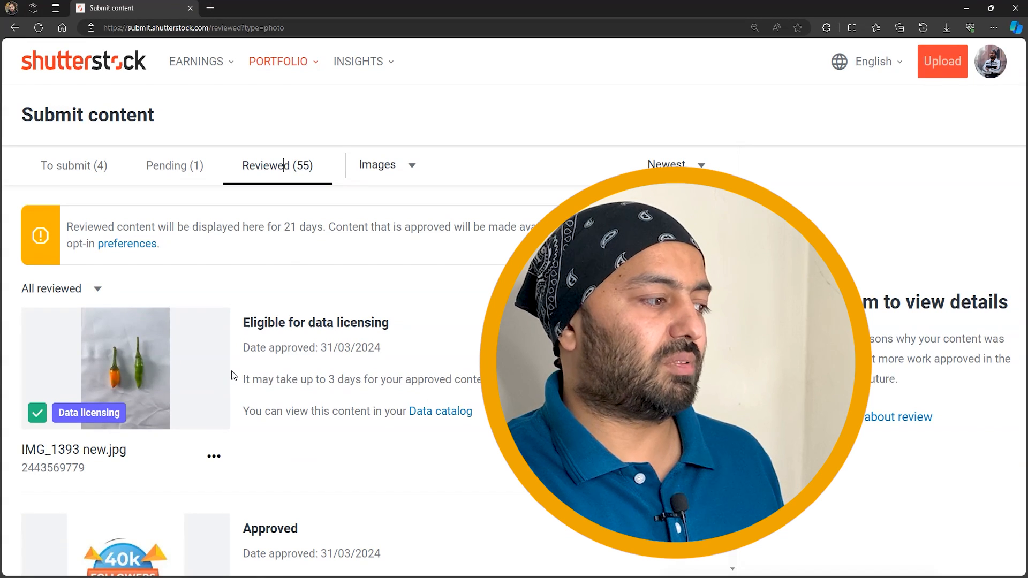
pyautogui.scroll(-5, 231, 374)
pyautogui.scroll(5, 234, 375)
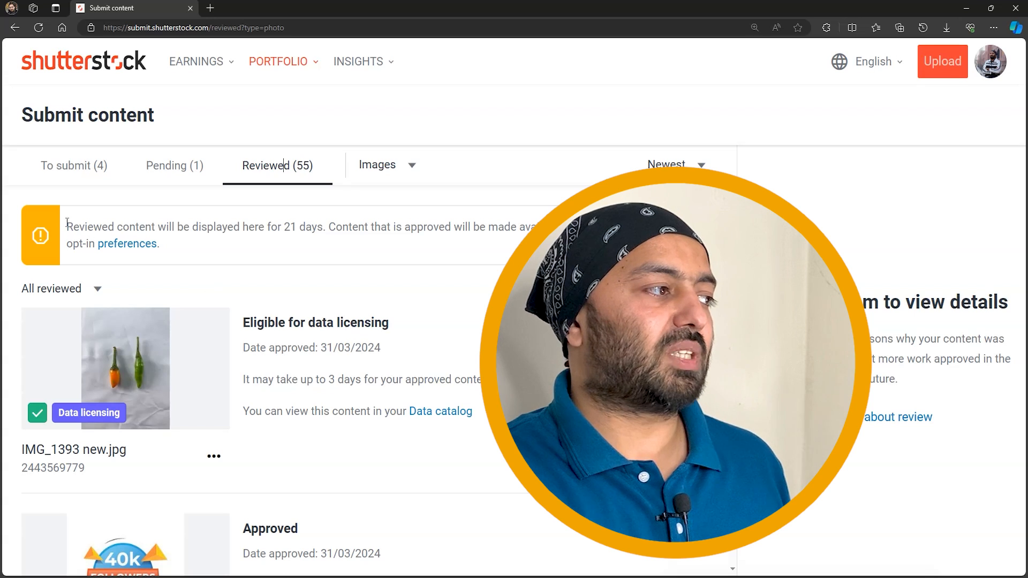
pyautogui.moveTo(73, 226); pyautogui.dragTo(683, 225)
pyautogui.click(413, 237)
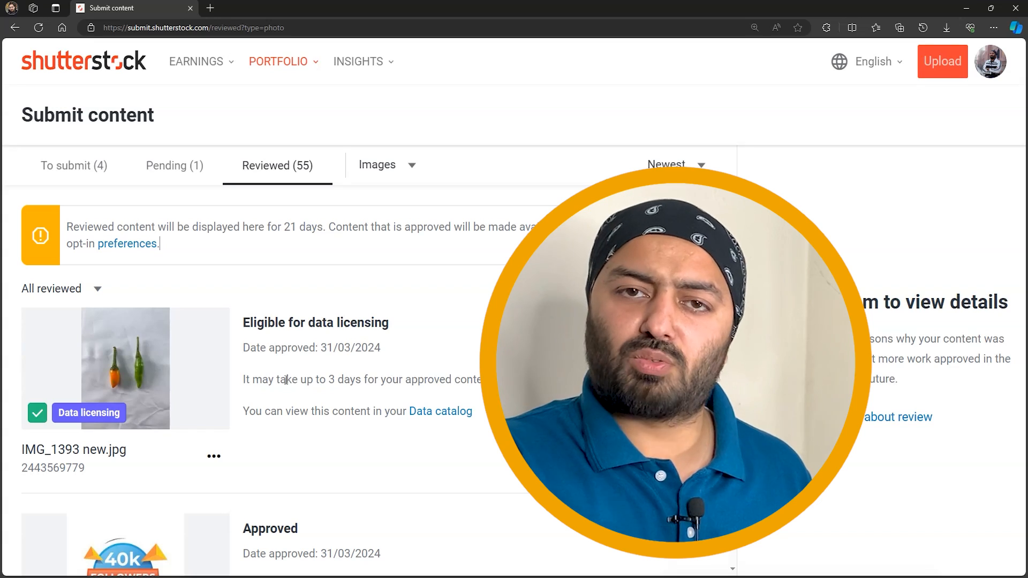
pyautogui.scroll(-10, 286, 379)
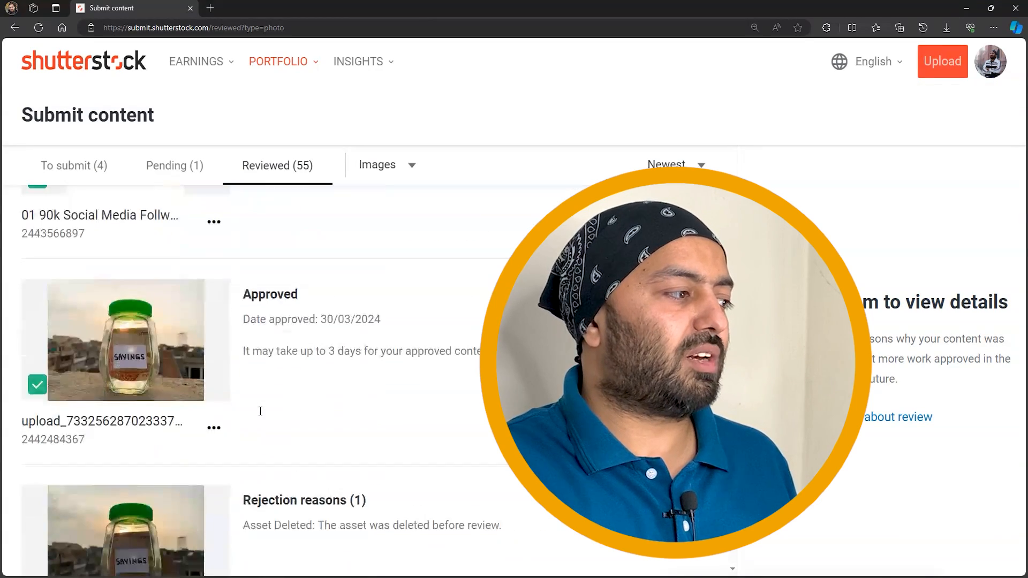
pyautogui.scroll(-3, 259, 410)
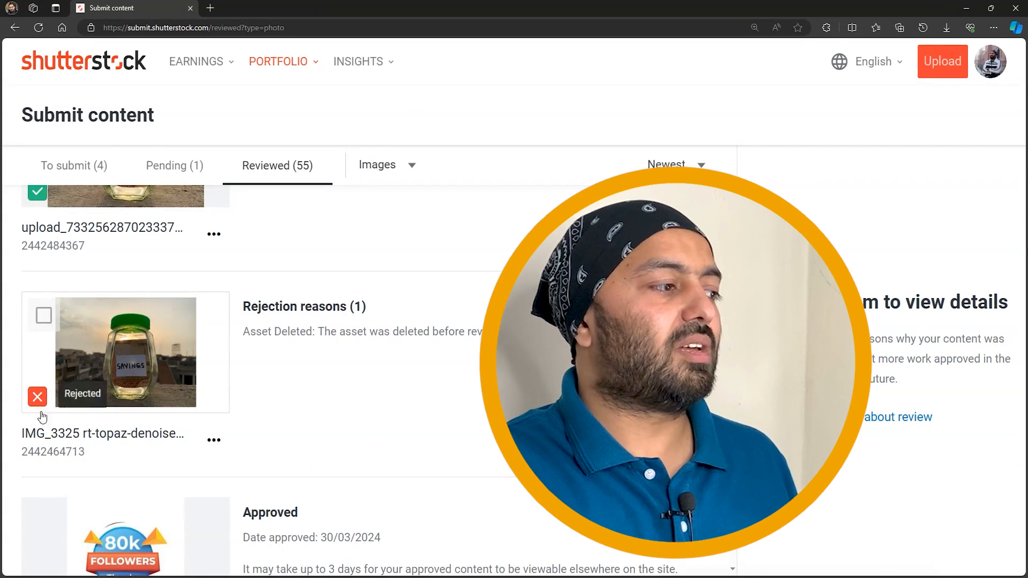
pyautogui.scroll(4, 255, 367)
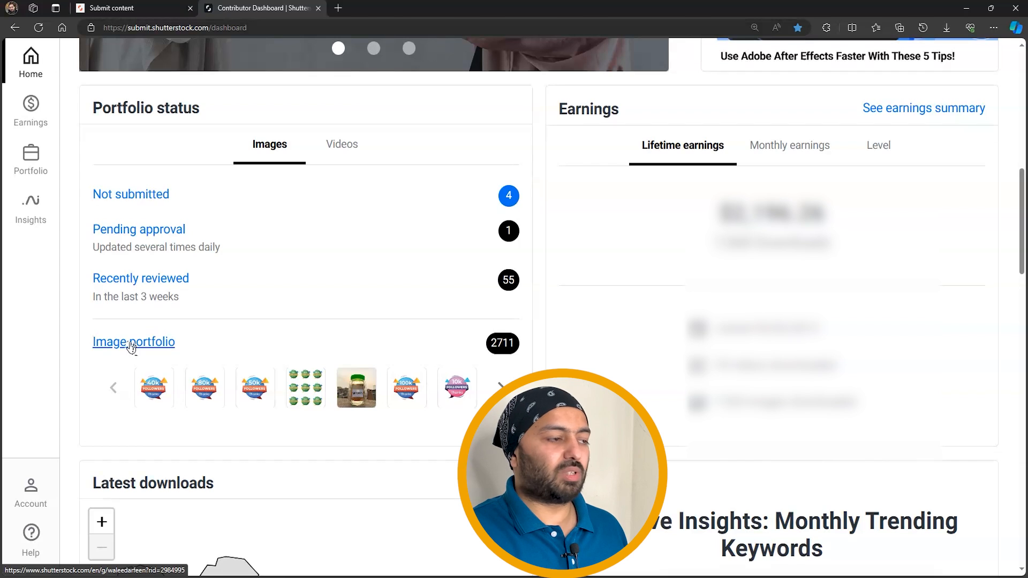
# Open the image portfolio from the contributor dashboard in a new tab, view its top images, and return to the dashboard.
pyautogui.keyDown('ctrl'); pyautogui.click(158, 347); pyautogui.keyUp('ctrl')
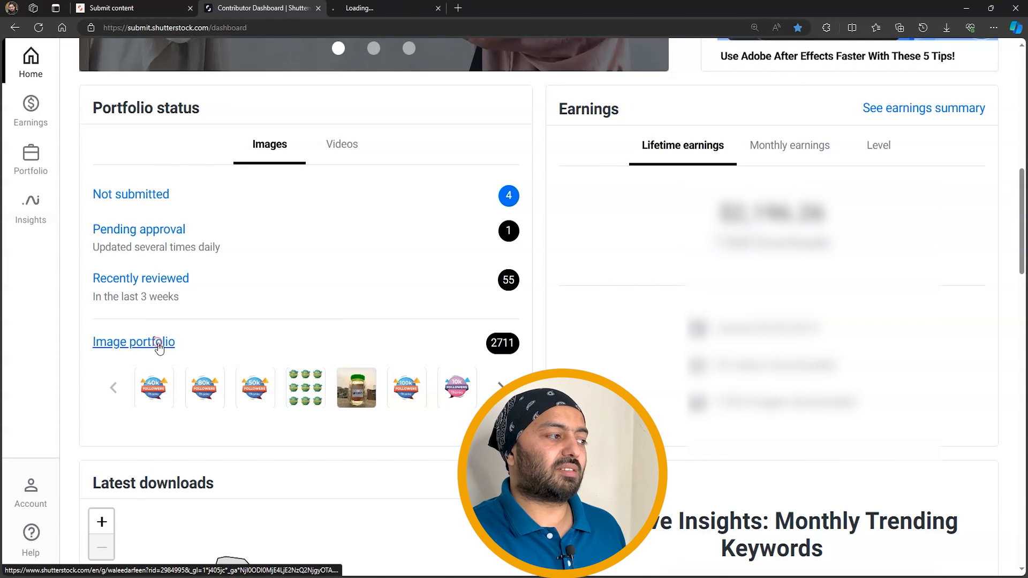
pyautogui.click(383, 7)
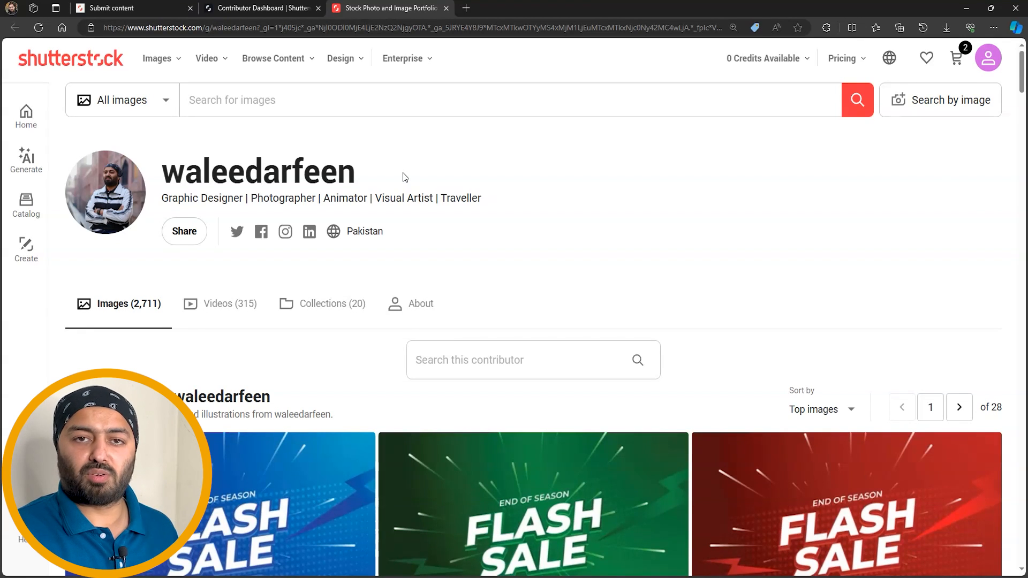
pyautogui.scroll(-5, 287, 195)
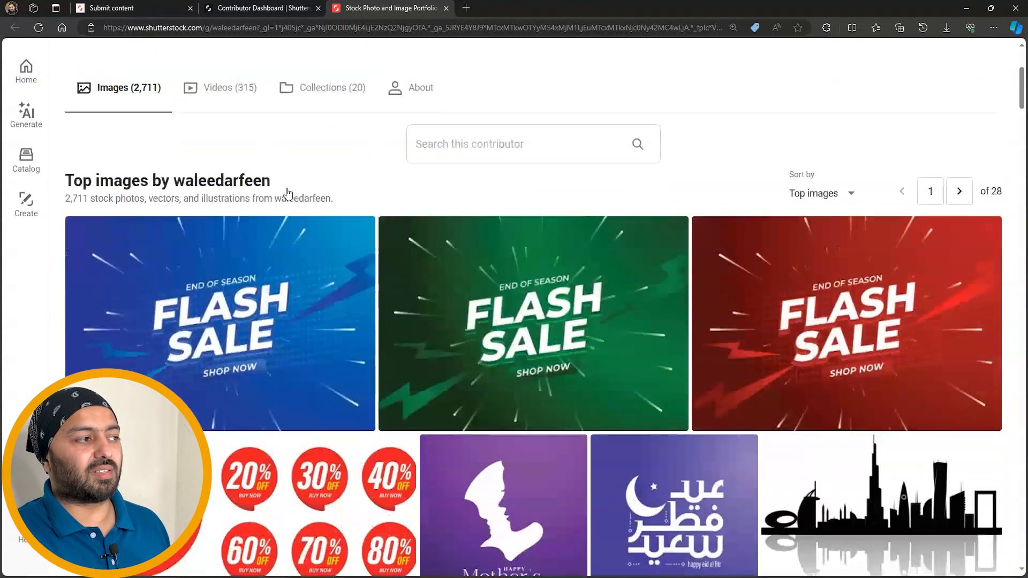
pyautogui.click(262, 7)
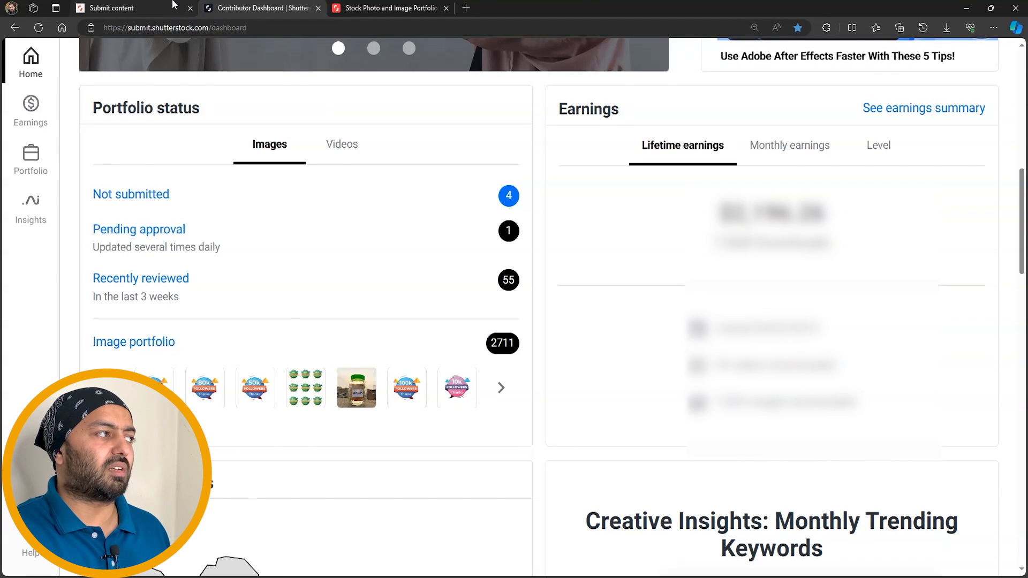
# Return to the Submit content page, recheck the reviewed-content notice and approved items, and reopen the pending submissions.
pyautogui.click(142, 7)
pyautogui.moveTo(130, 225); pyautogui.dragTo(332, 254)
pyautogui.click(416, 305)
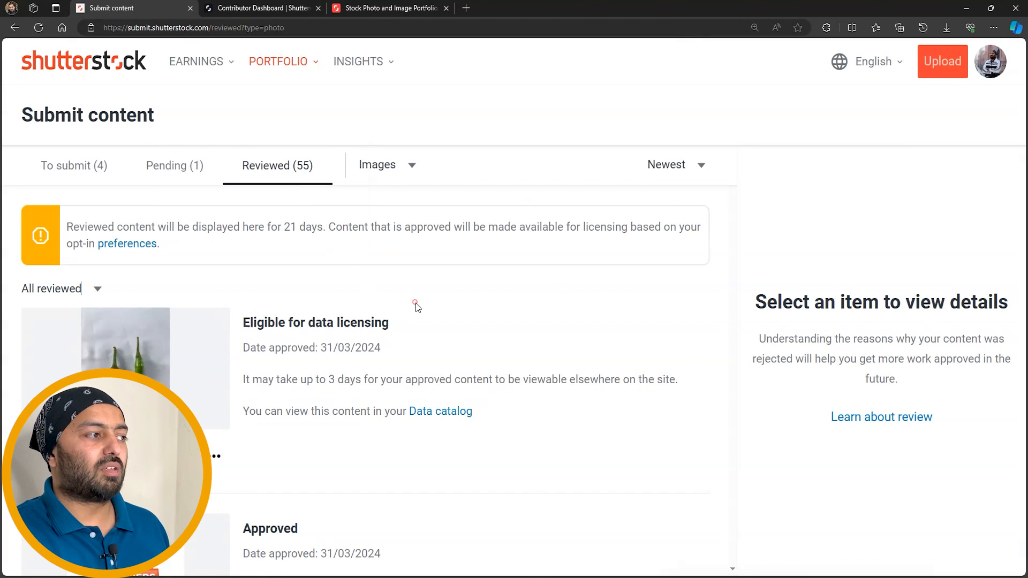
pyautogui.scroll(-5, 440, 331)
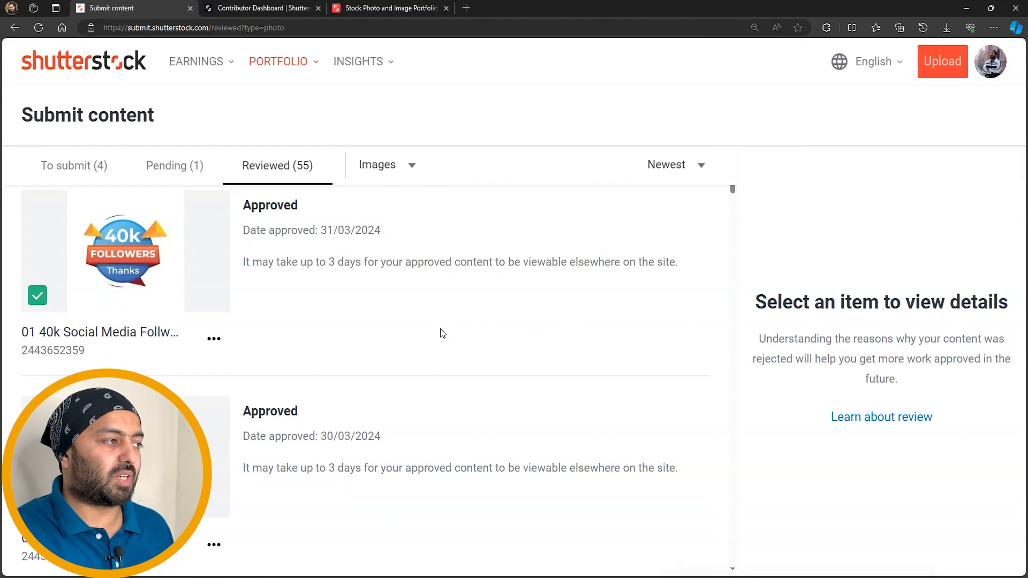
pyautogui.scroll(5, 440, 329)
pyautogui.scroll(-5, 256, 258)
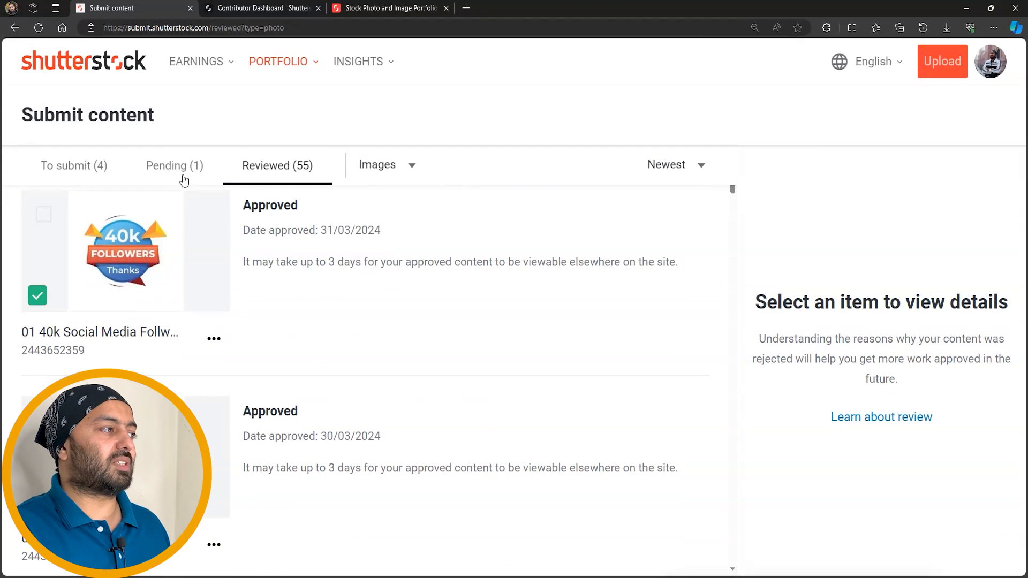
pyautogui.click(164, 166)
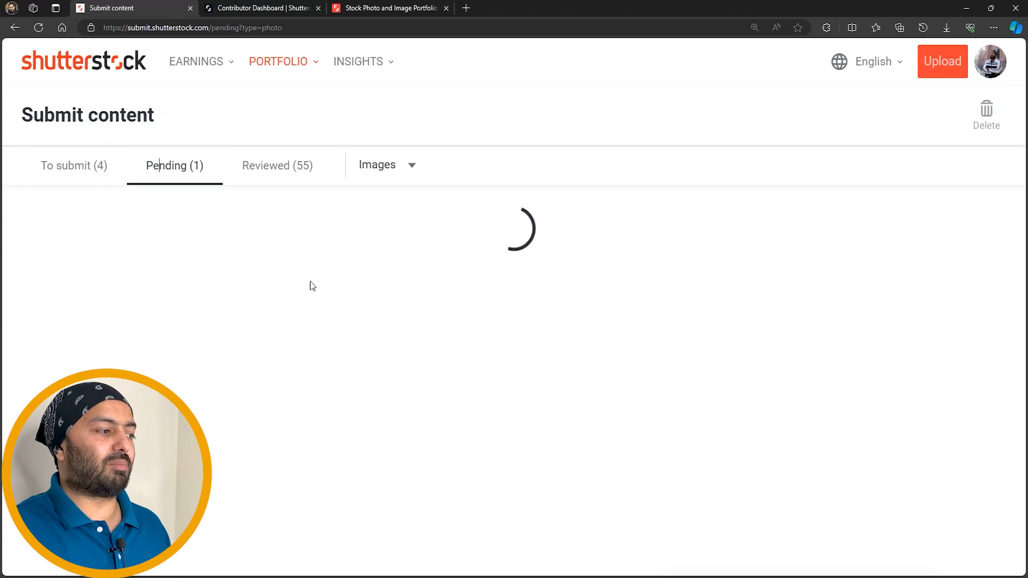
pyautogui.keyDown('ctrl'); pyautogui.scroll(1, 282, 376); pyautogui.keyUp('ctrl')
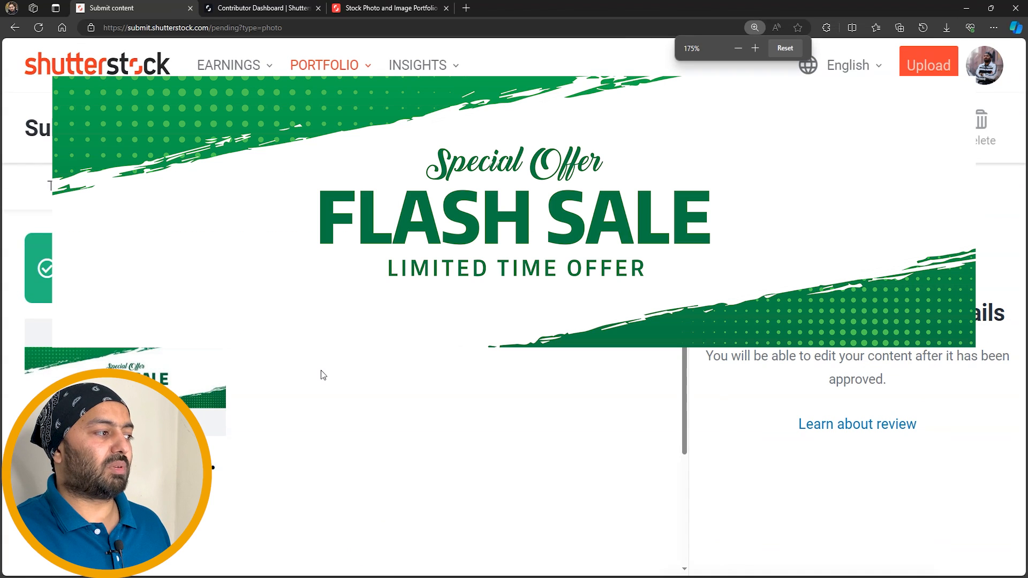